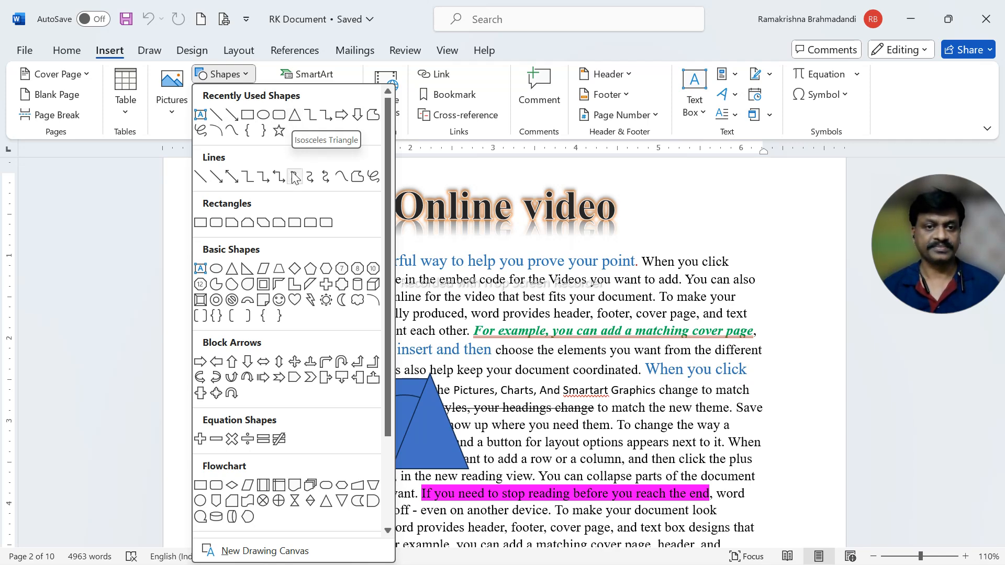
# - Draw a straight horizontal line about 3.31" long between the "Online video" title and the first paragraph
pyautogui.click(477, 255)
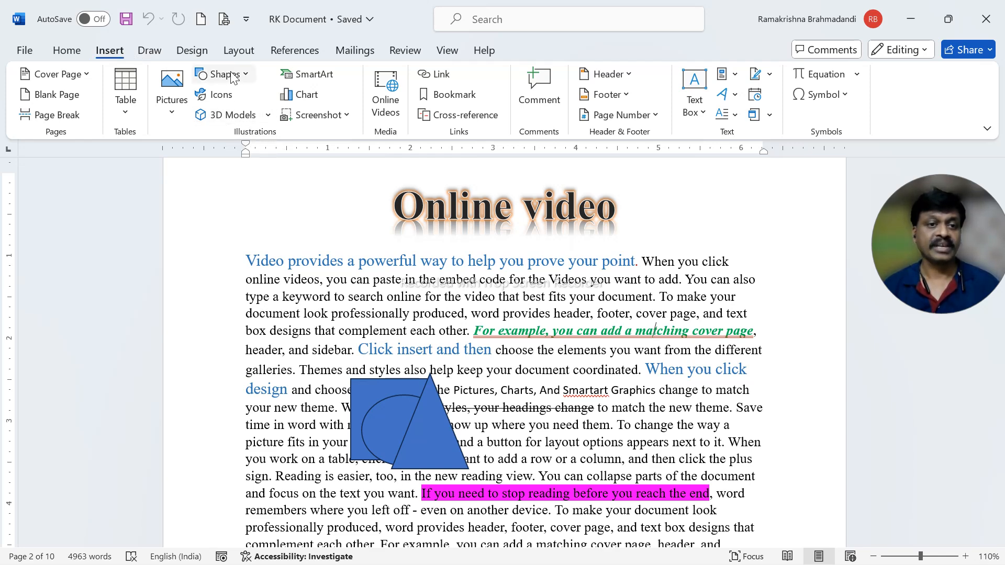
pyautogui.click(244, 79)
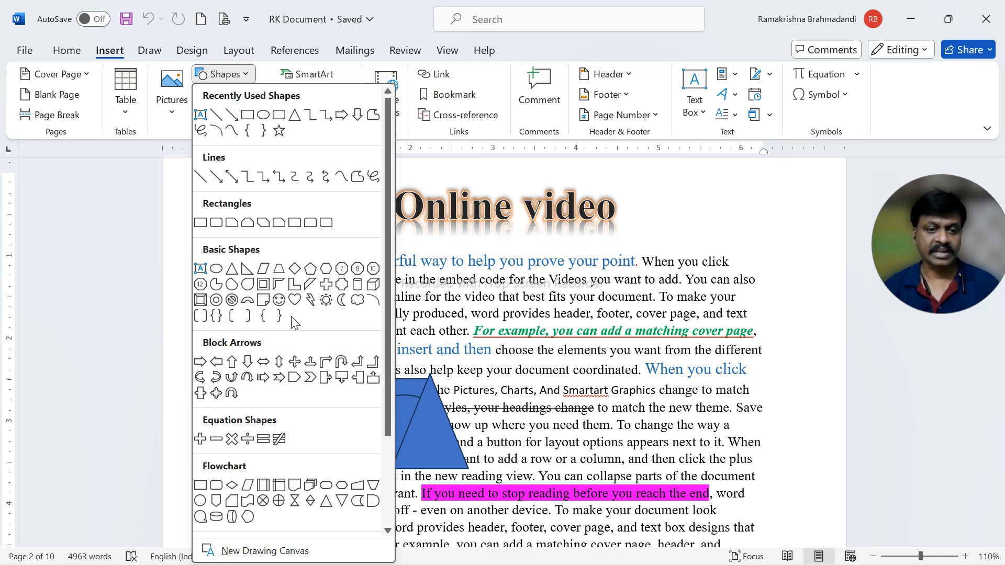
pyautogui.scroll(-3, 298, 316)
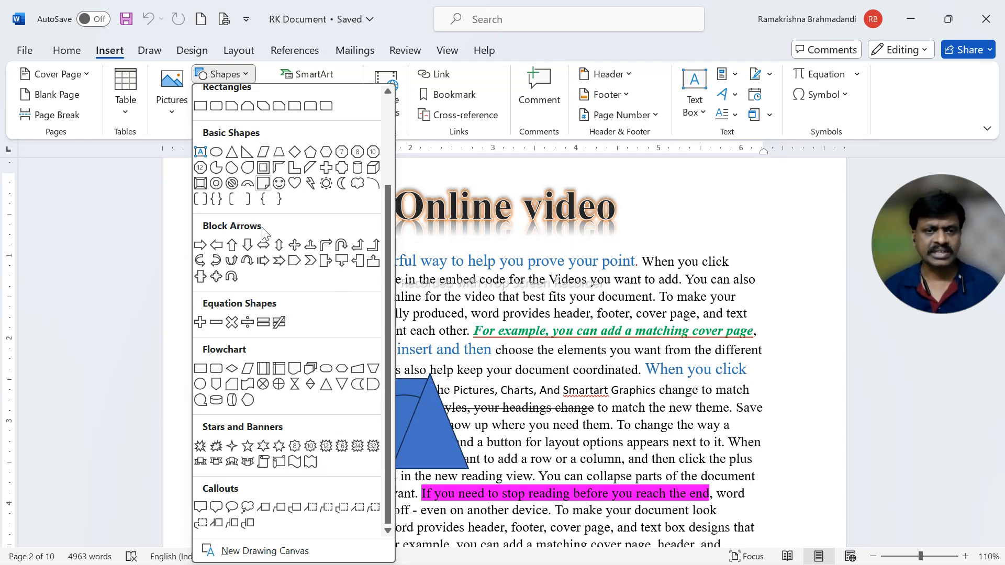
pyautogui.scroll(3, 250, 309)
pyautogui.scroll(1, 250, 308)
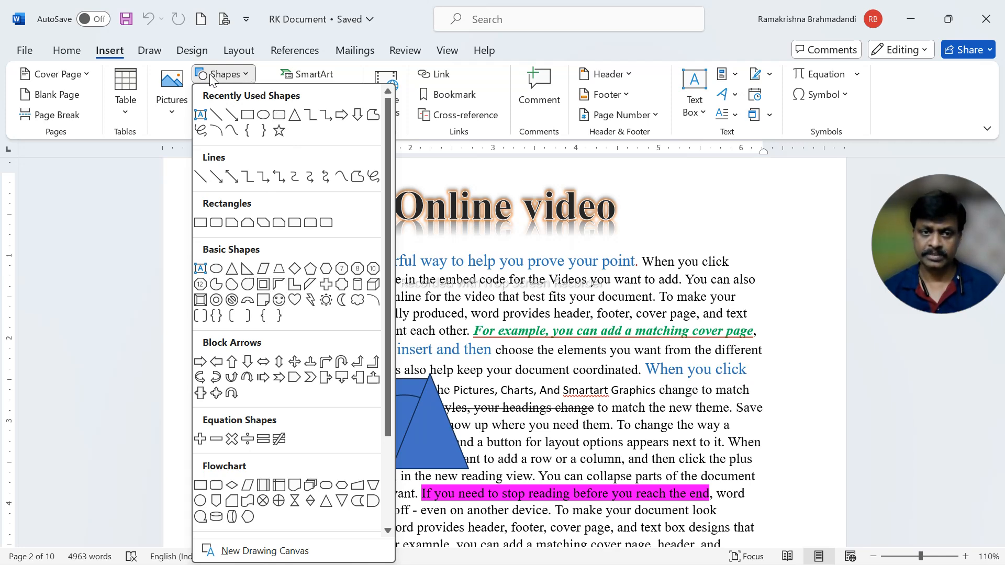
pyautogui.click(217, 116)
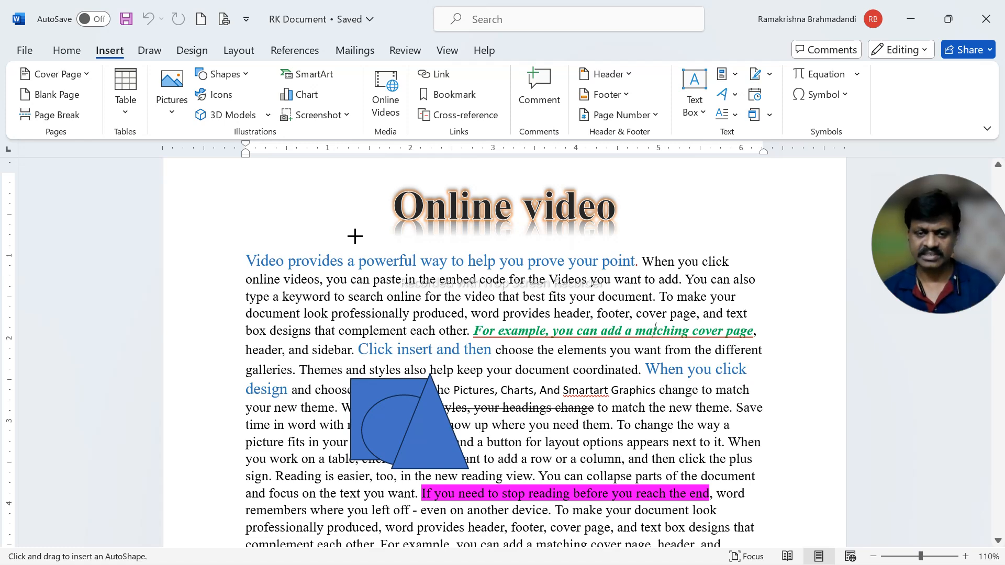
pyautogui.moveTo(339, 246)
pyautogui.mouseDown()
pyautogui.moveTo(565, 242)
pyautogui.moveTo(637, 197)
pyautogui.moveTo(644, 260)
pyautogui.moveTo(630, 366)
pyautogui.moveTo(635, 218)
pyautogui.moveTo(638, 282)
pyautogui.moveTo(625, 340)
pyautogui.moveTo(627, 267)
pyautogui.moveTo(580, 348)
pyautogui.moveTo(565, 412)
pyautogui.moveTo(450, 473)
pyautogui.moveTo(315, 474)
pyautogui.moveTo(224, 373)
pyautogui.moveTo(224, 330)
pyautogui.moveTo(451, 321)
pyautogui.moveTo(530, 260)
pyautogui.moveTo(556, 202)
pyautogui.moveTo(573, 229)
pyautogui.moveTo(554, 346)
pyautogui.moveTo(407, 445)
pyautogui.moveTo(342, 449)
pyautogui.moveTo(487, 338)
pyautogui.moveTo(605, 271)
pyautogui.moveTo(484, 283)
pyautogui.moveTo(612, 274)
pyautogui.mouseUp()
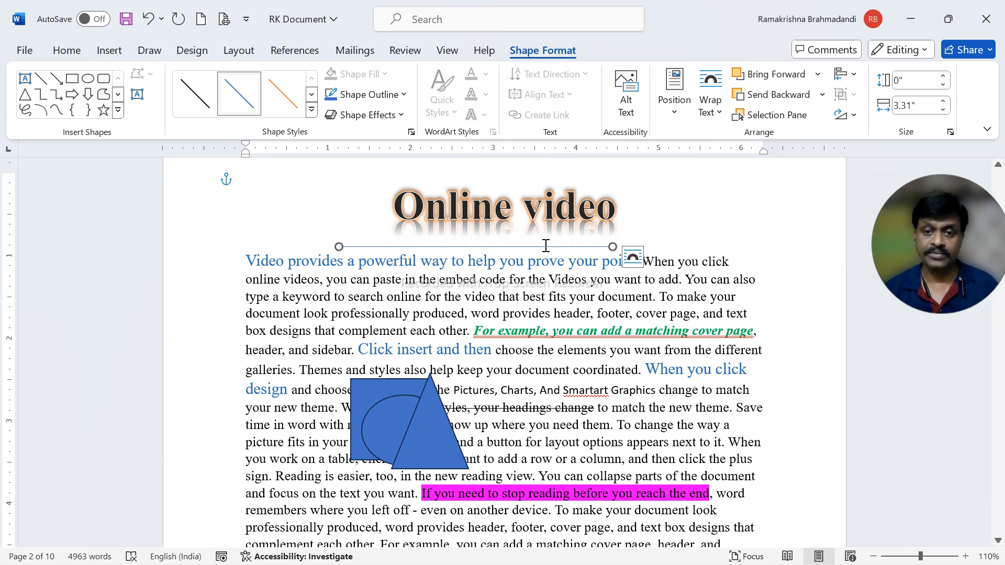
pyautogui.click(572, 294)
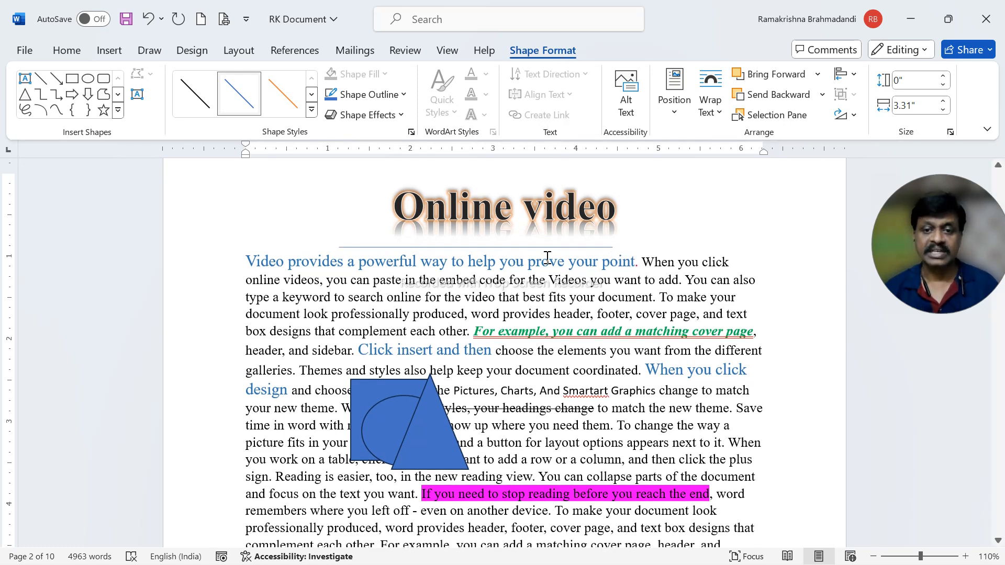
pyautogui.click(518, 270)
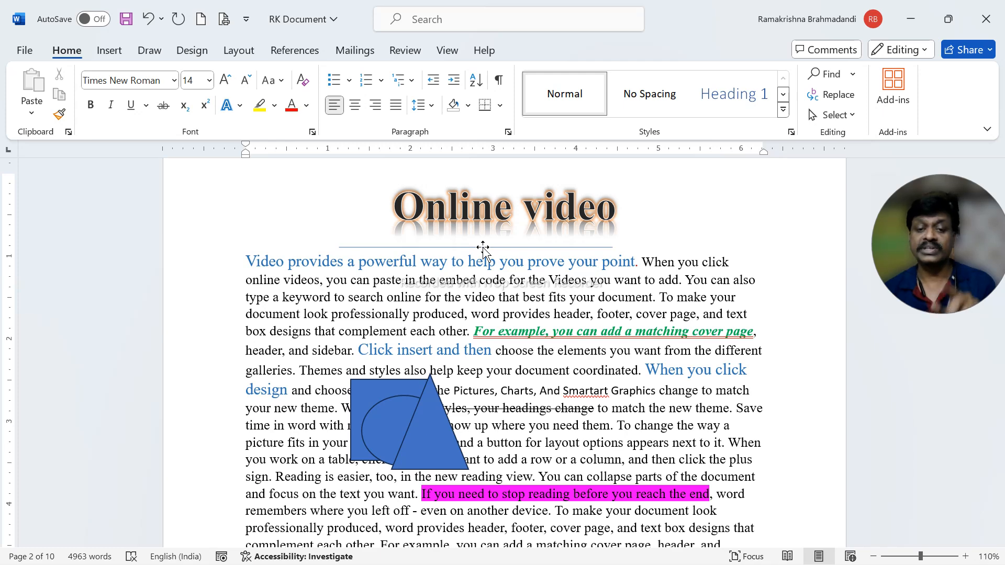
# - Try the thick orange theme style on the line under the title and undo it
pyautogui.click(483, 248)
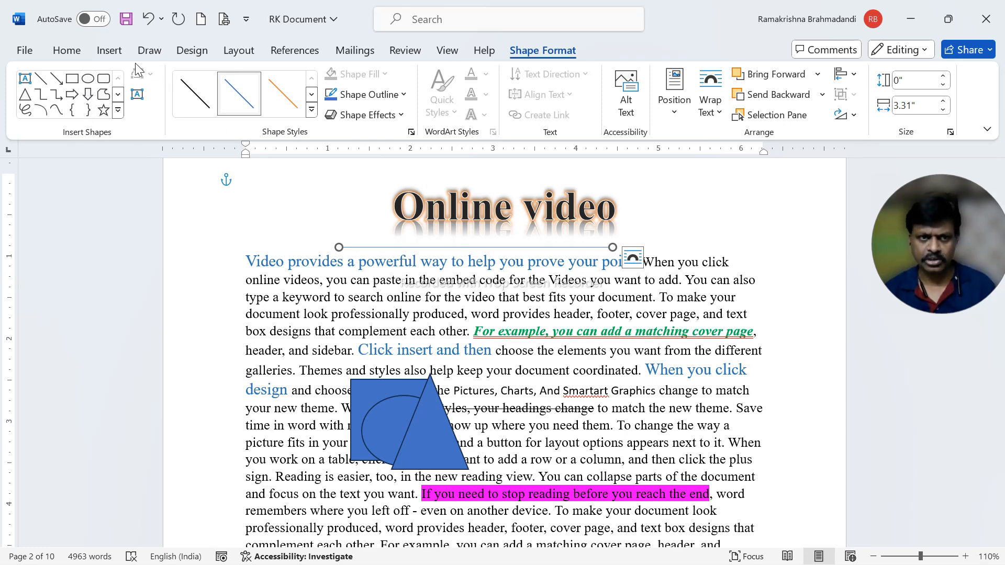
pyautogui.click(117, 59)
pyautogui.click(225, 74)
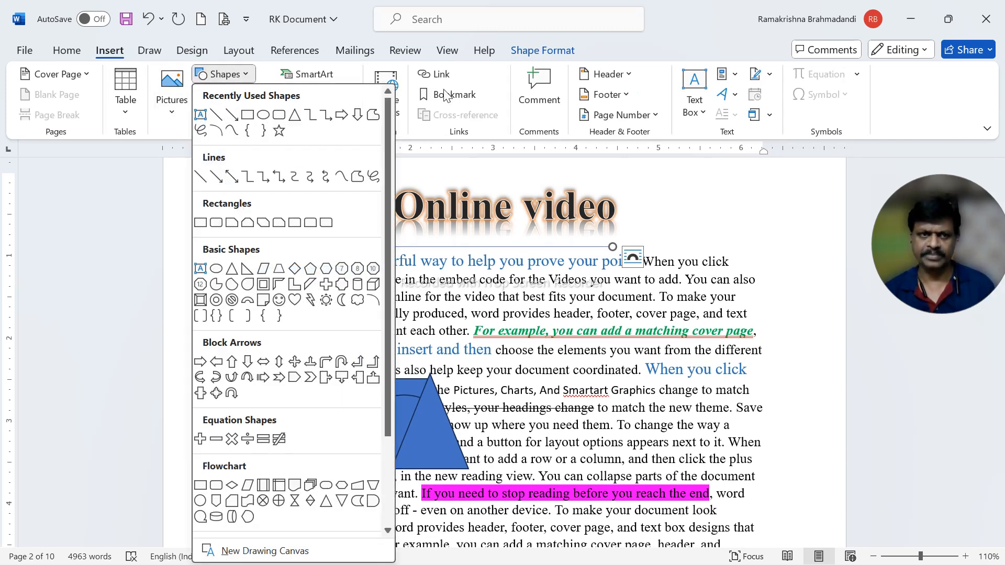
pyautogui.click(547, 57)
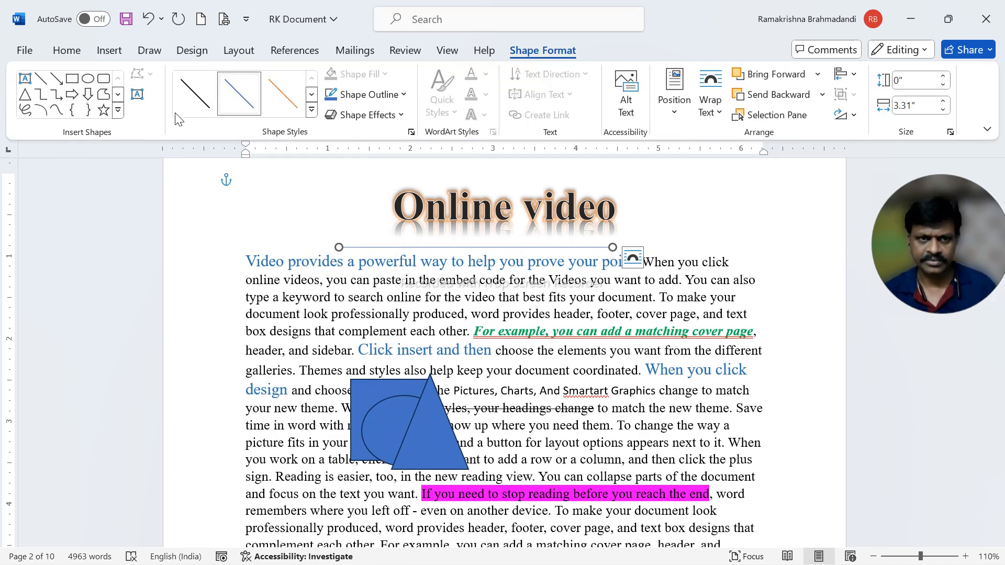
pyautogui.click(234, 116)
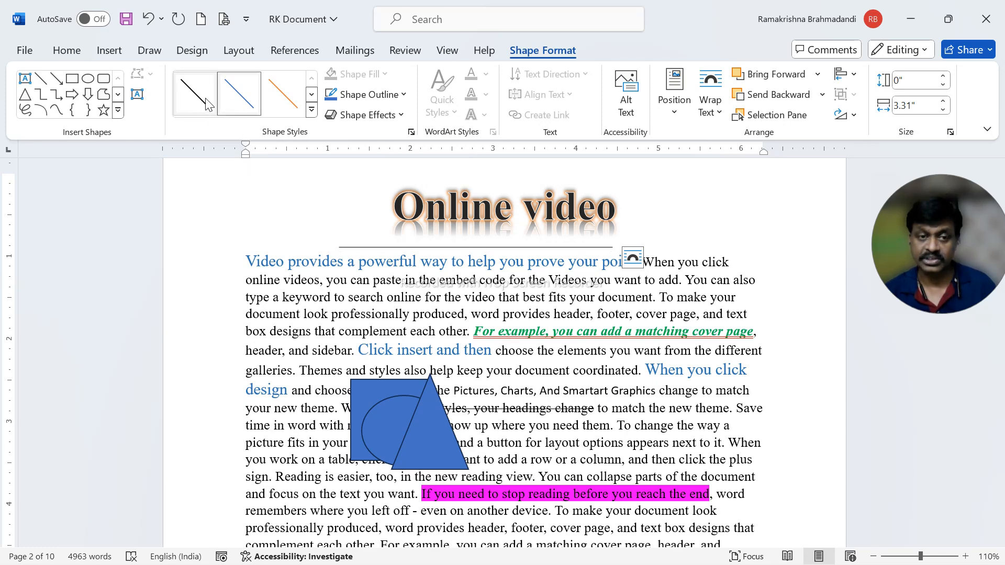
pyautogui.click(311, 94)
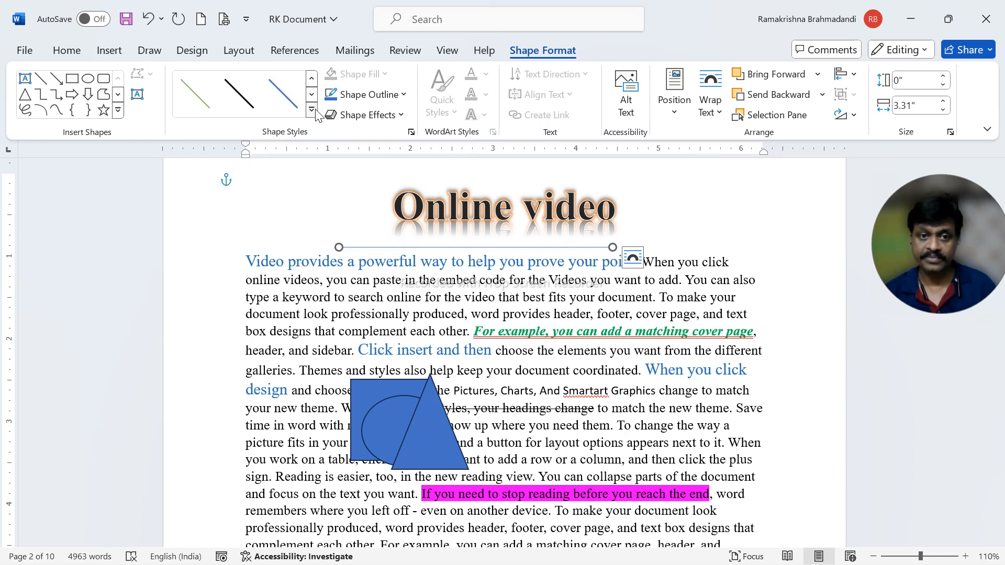
pyautogui.click(311, 111)
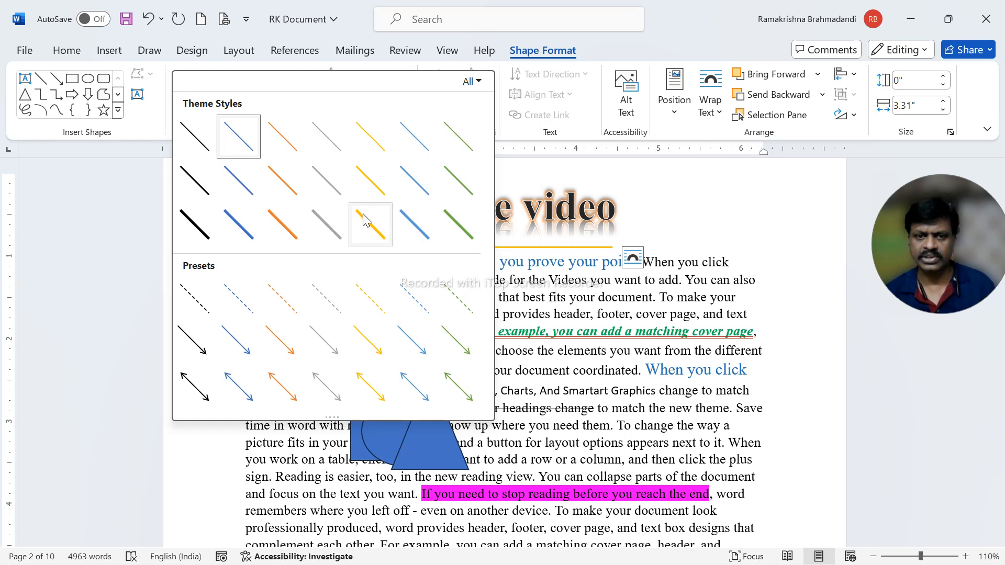
pyautogui.click(281, 232)
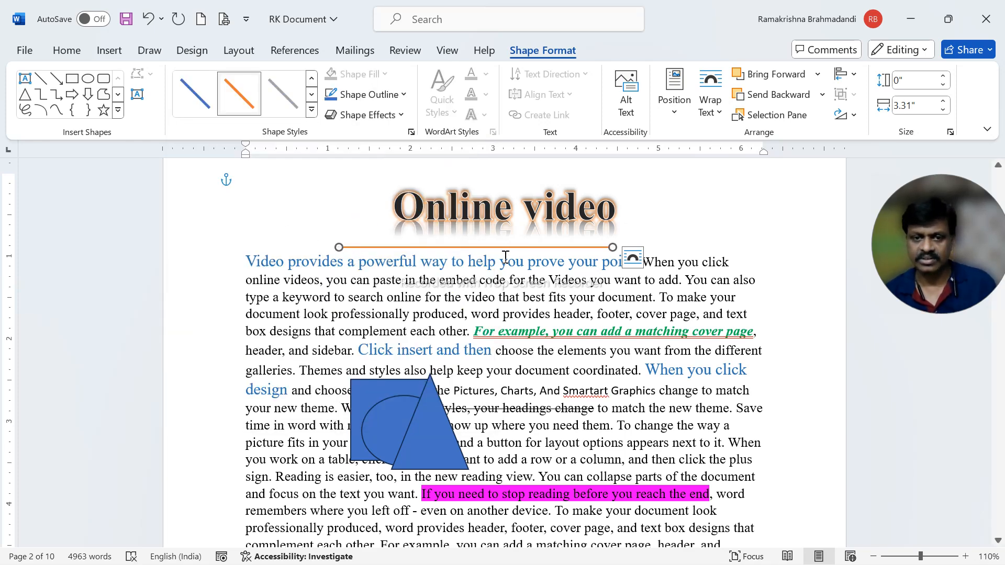
pyautogui.click(147, 20)
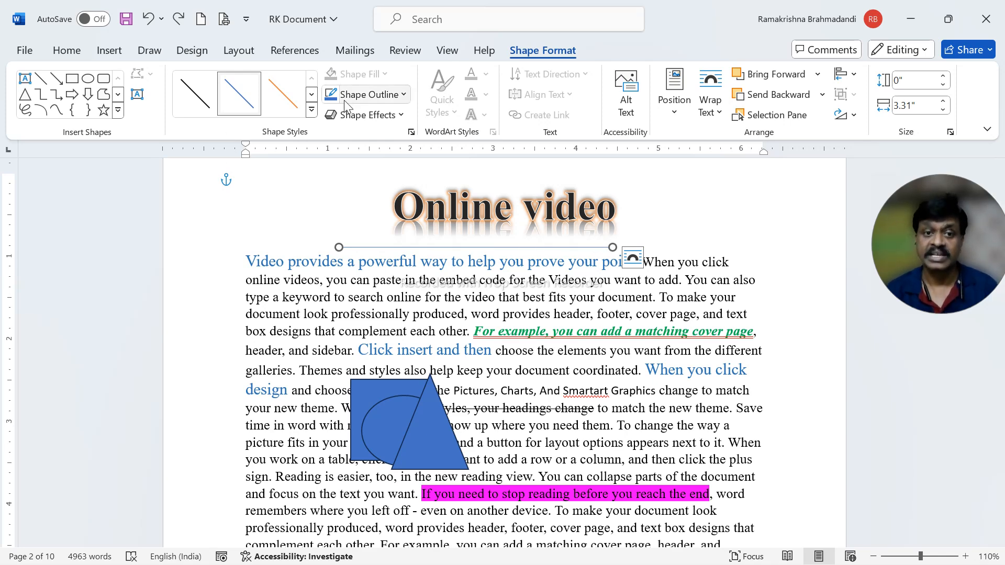
# - Set the line's outline colour to standard red and its weight to 4½ pt
pyautogui.click(404, 94)
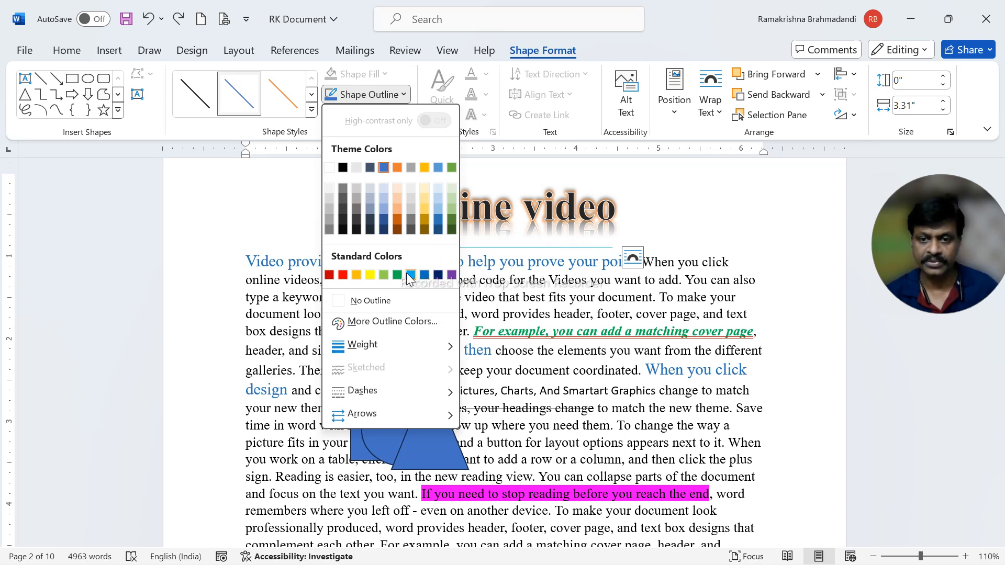
pyautogui.click(344, 276)
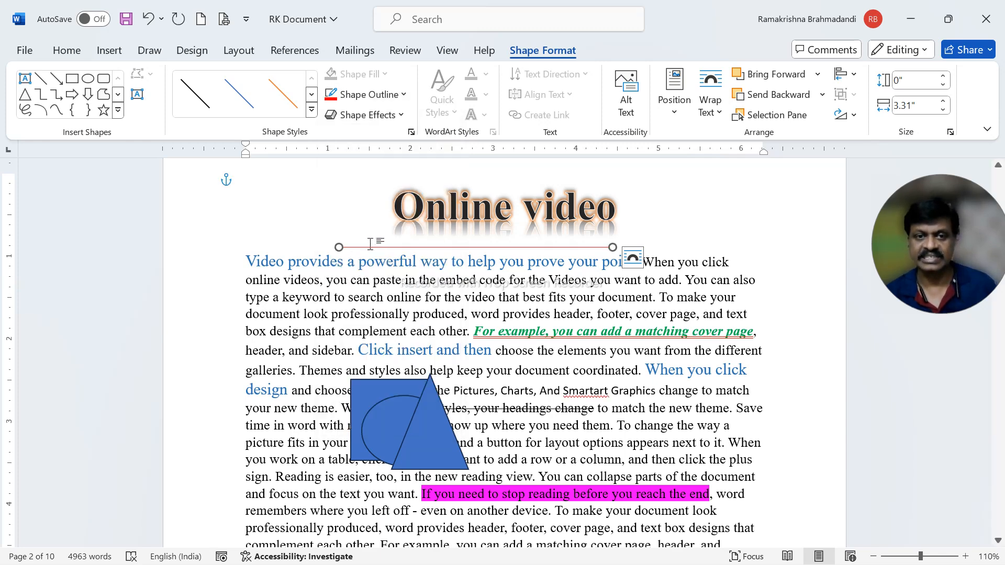
pyautogui.click(394, 96)
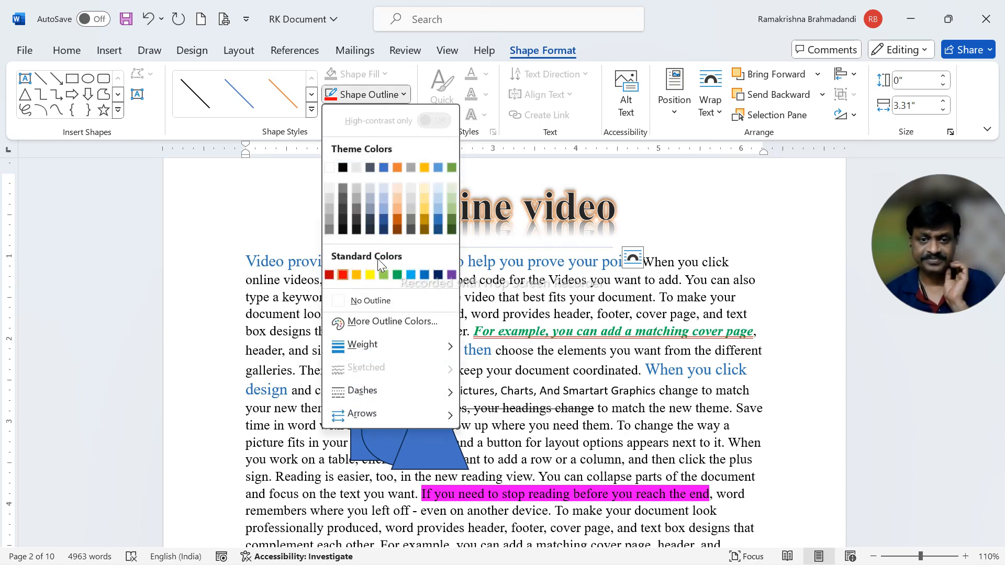
pyautogui.moveTo(367, 350)
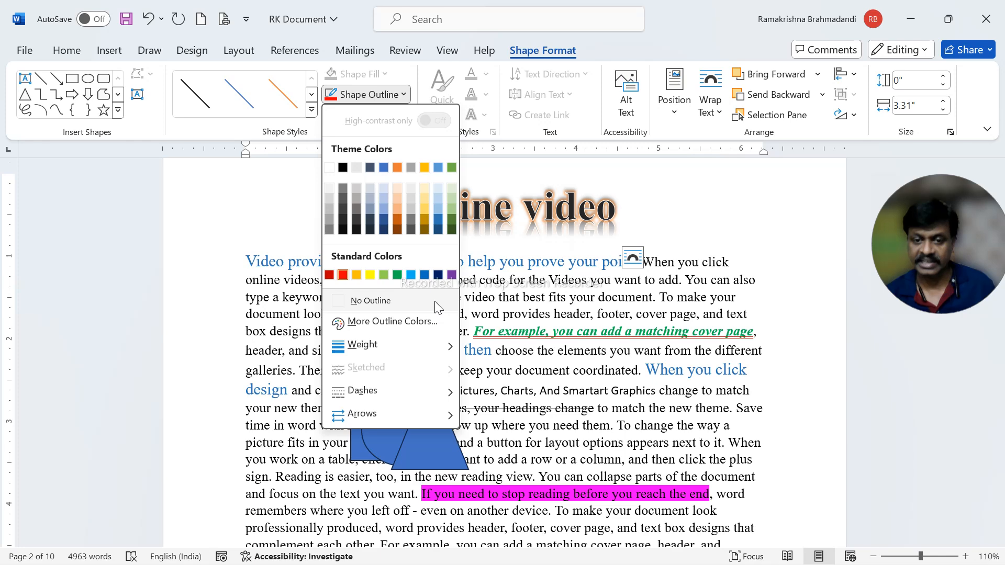
pyautogui.moveTo(397, 346)
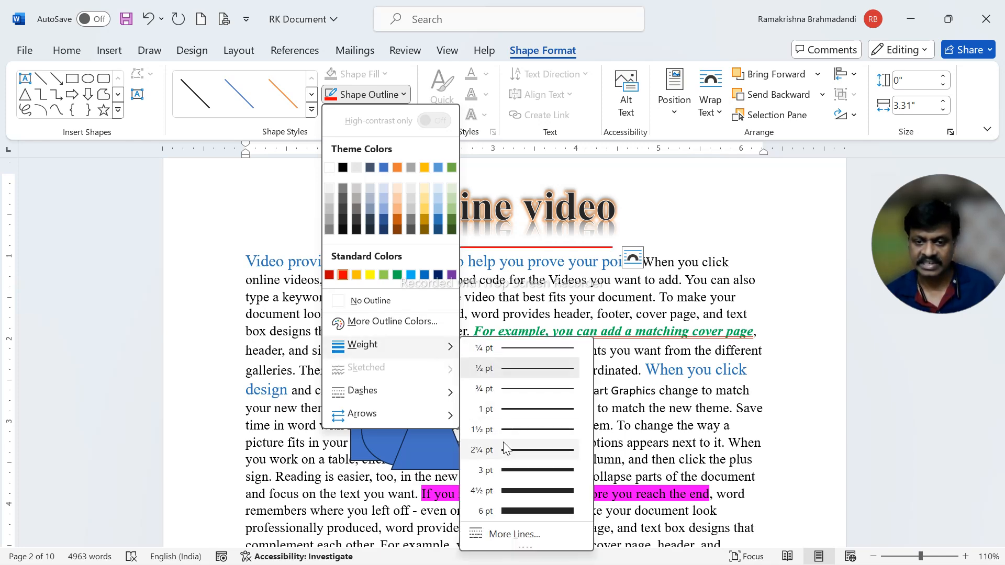
pyautogui.click(509, 490)
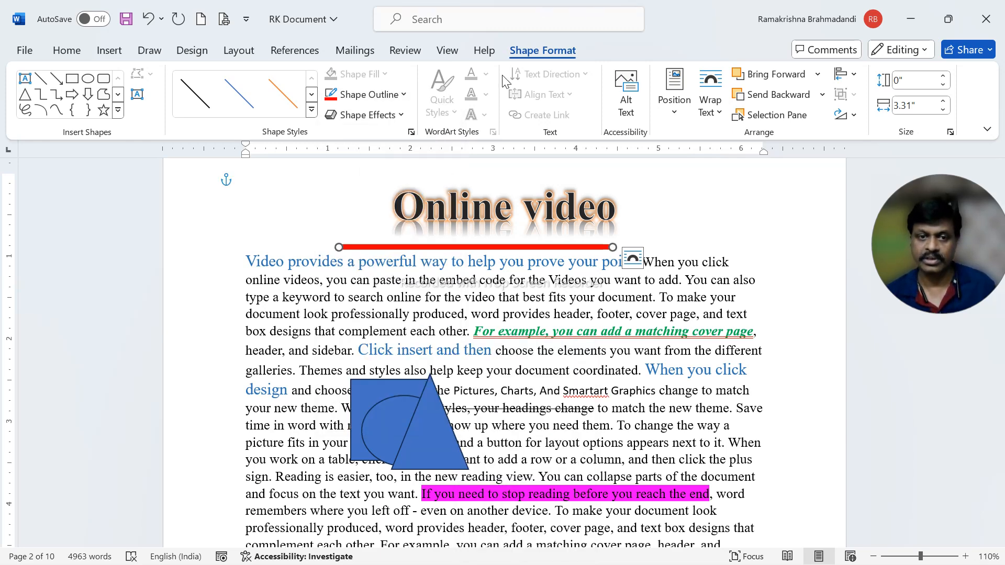
# - Open the detailed line formatting options and give the red line the triple compound type
pyautogui.click(376, 94)
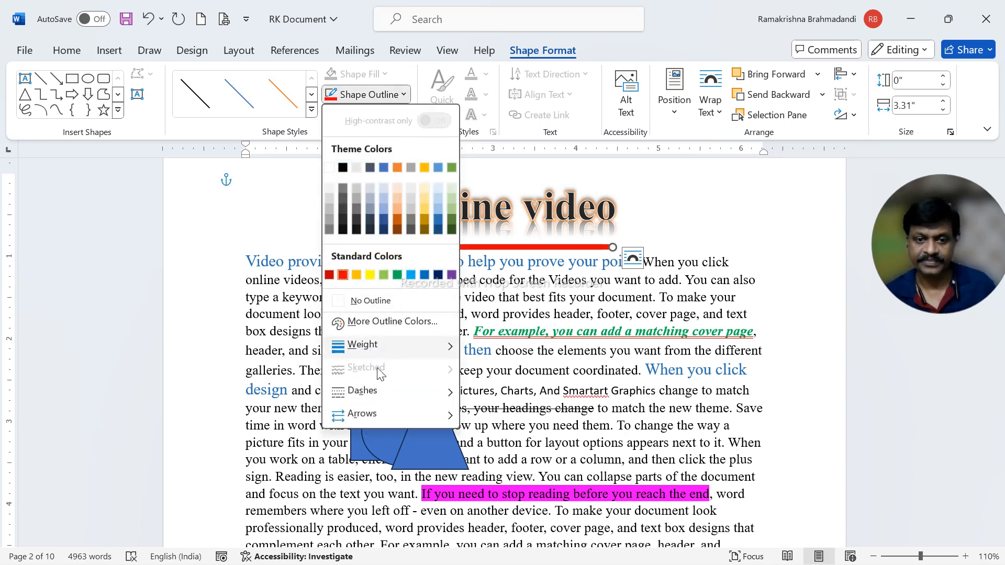
pyautogui.moveTo(364, 394)
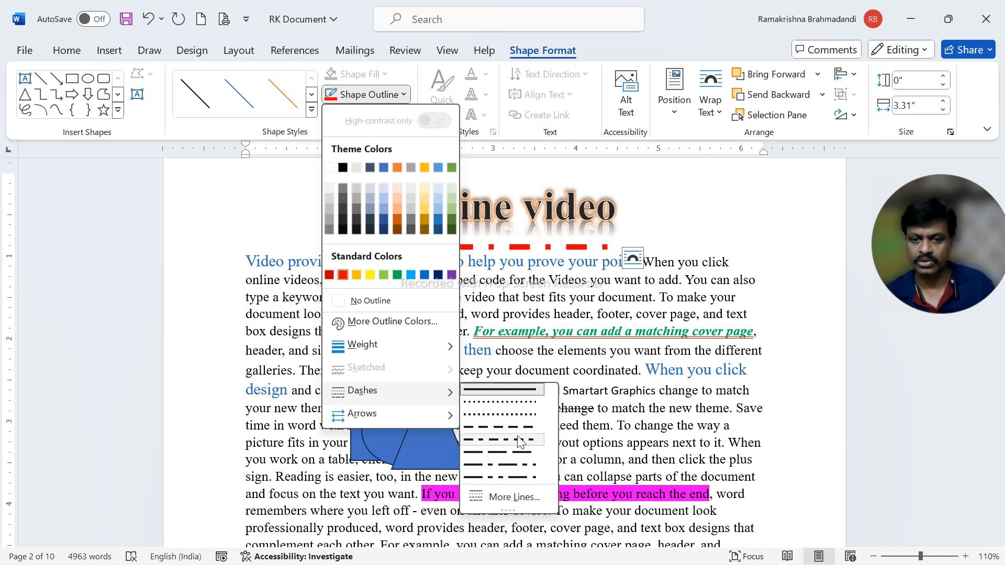
pyautogui.click(497, 502)
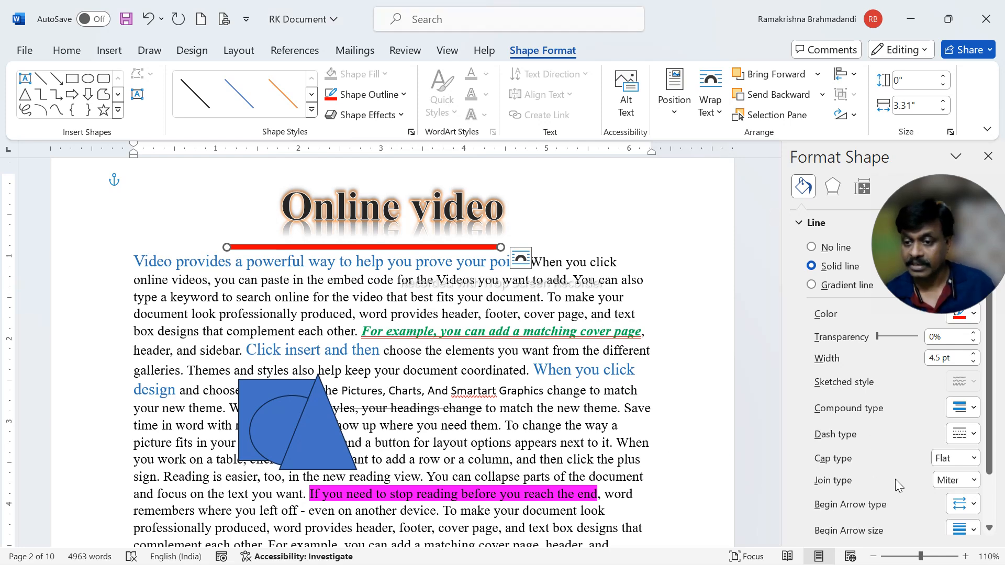
pyautogui.click(967, 408)
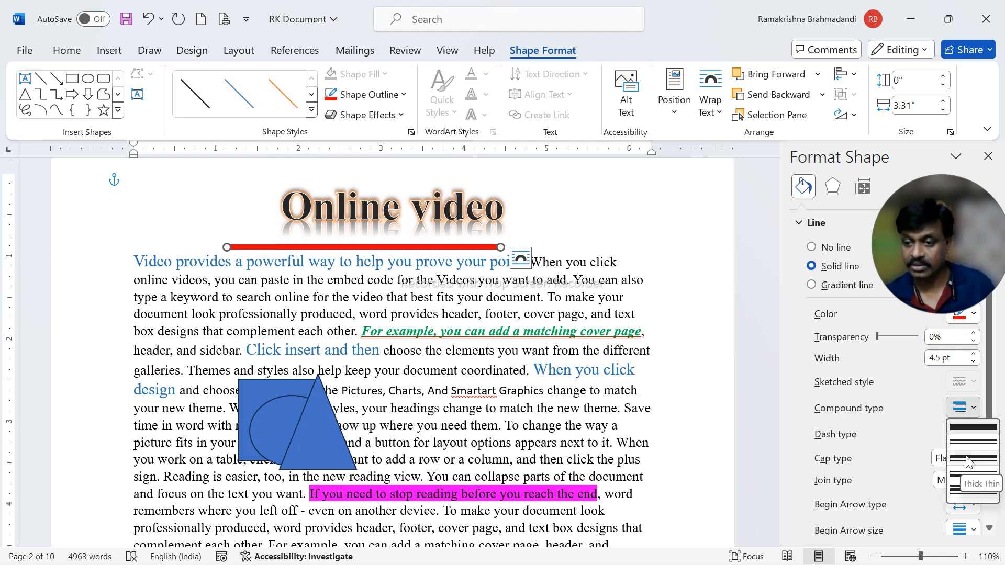
pyautogui.click(956, 492)
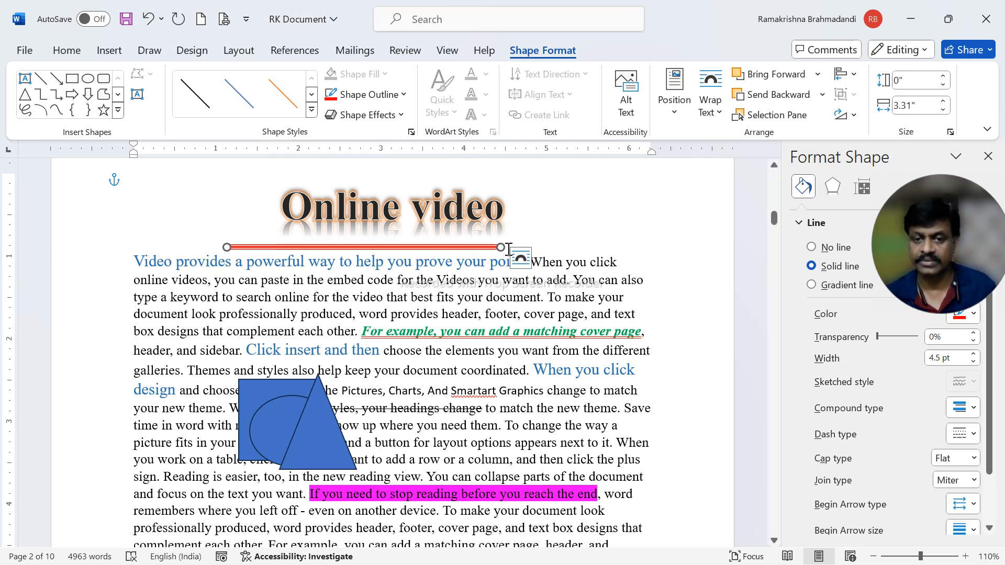
# - Try to lengthen the red line freehand at both ends and undo the changes
pyautogui.moveTo(499, 246); pyautogui.dragTo(581, 248)
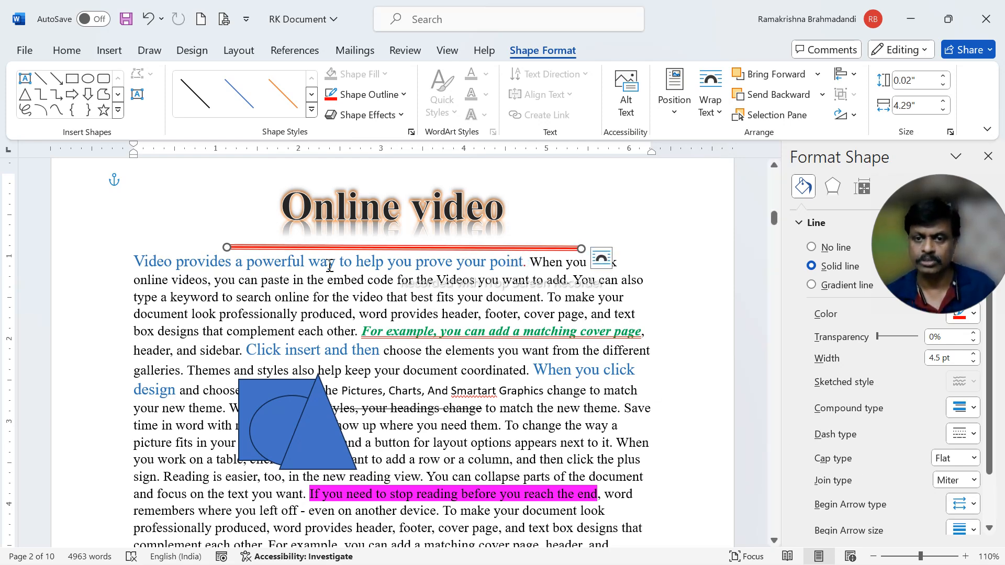
pyautogui.moveTo(226, 247); pyautogui.dragTo(186, 223)
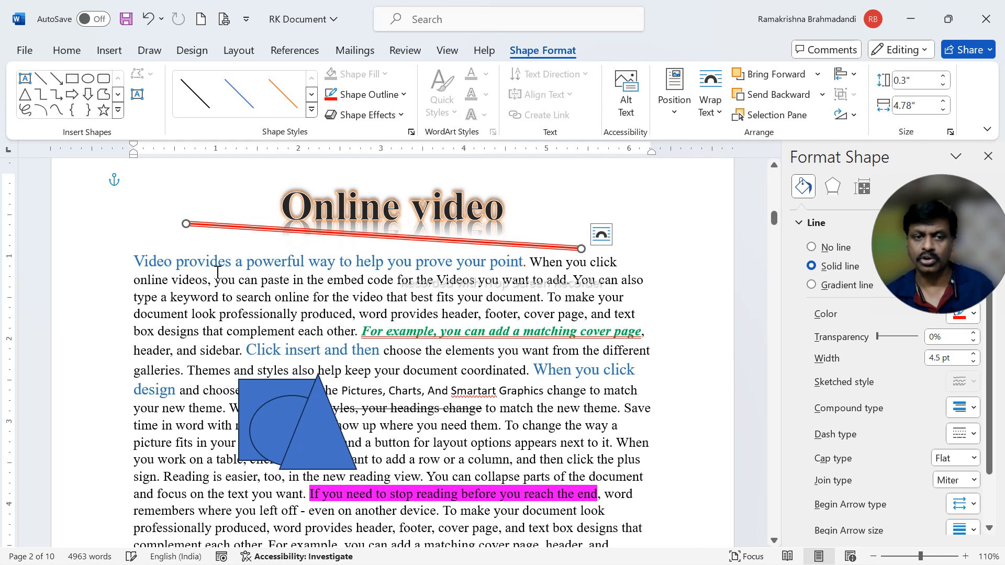
pyautogui.hotkey('ctrl', 'z')
pyautogui.hotkey('ctrl', 'z')
pyautogui.hotkey('ctrl', 'z')
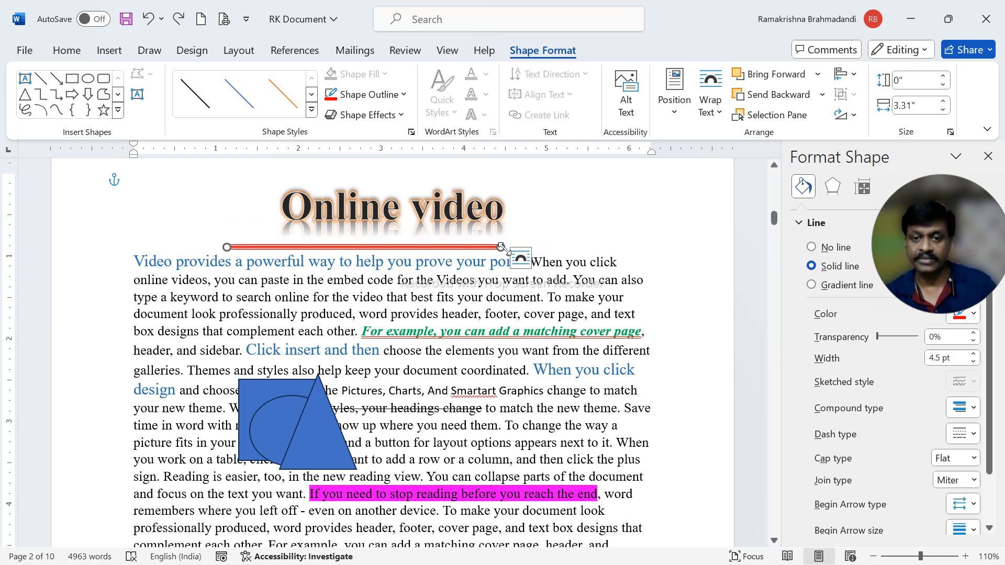
# - Lengthen the red line to about 4.9" while keeping it horizontal, and position it centred just beneath the "Online video" title
pyautogui.moveTo(502, 247); pyautogui.dragTo(633, 249)
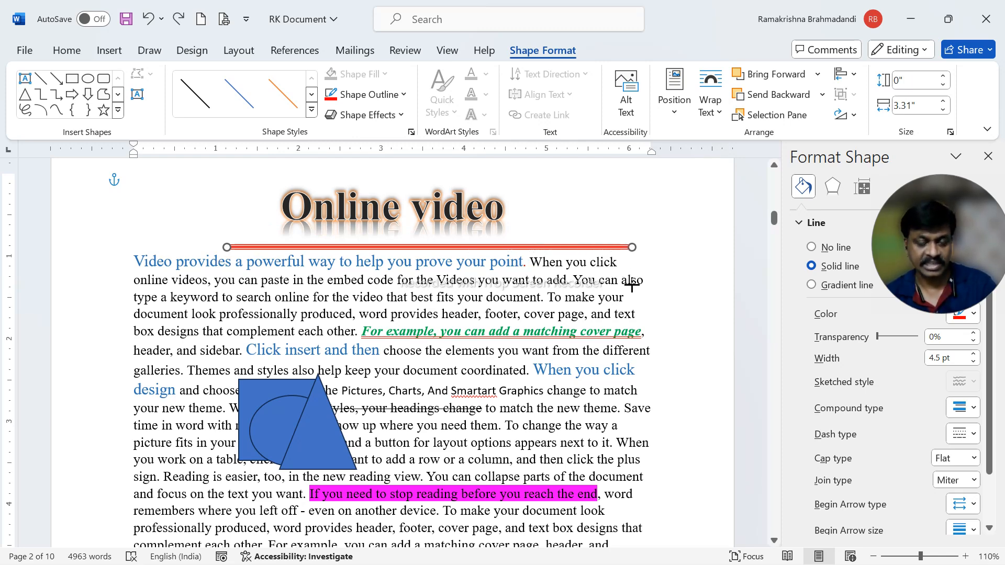
pyautogui.moveTo(631, 286); pyautogui.dragTo(633, 248)
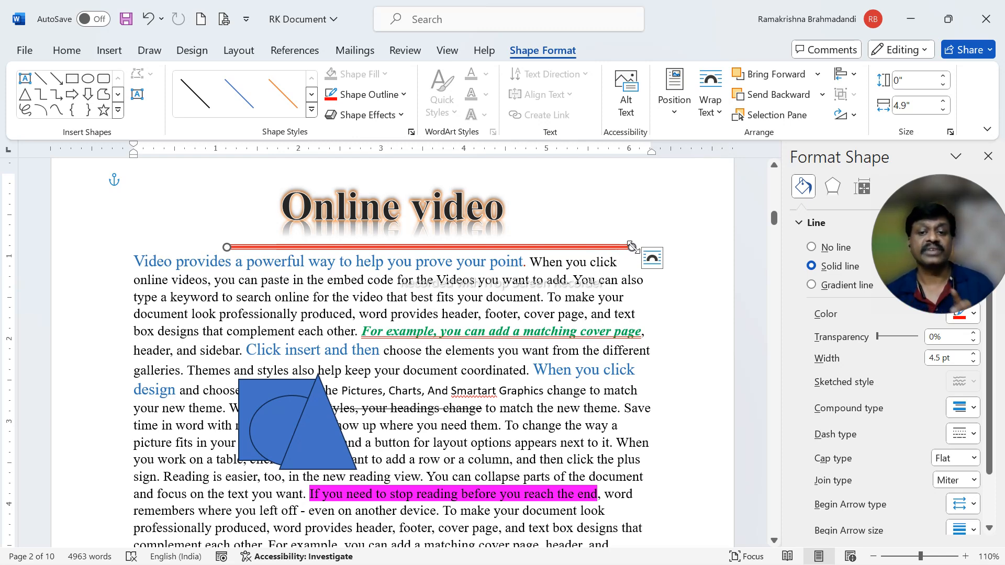
pyautogui.moveTo(591, 247); pyautogui.dragTo(558, 251)
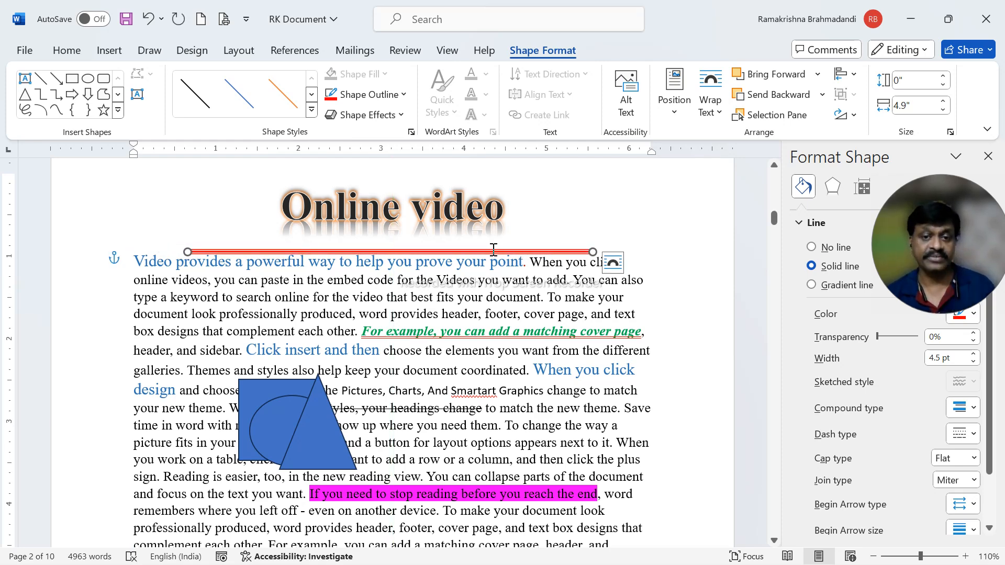
pyautogui.moveTo(494, 250); pyautogui.dragTo(498, 241)
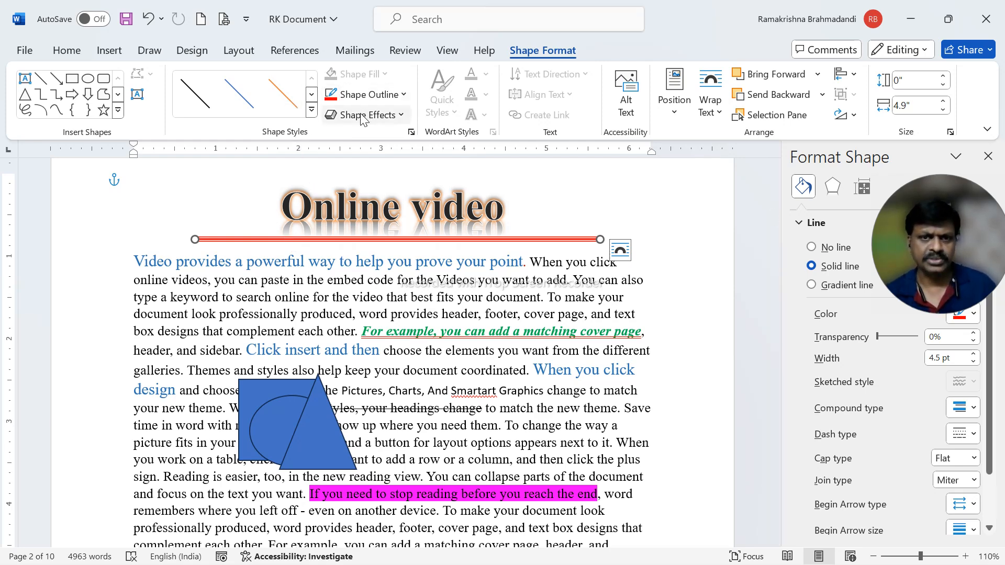
# - Give the red line a solid arrowhead at its right end, and replace that with solid arrowheads at both ends
pyautogui.click(366, 95)
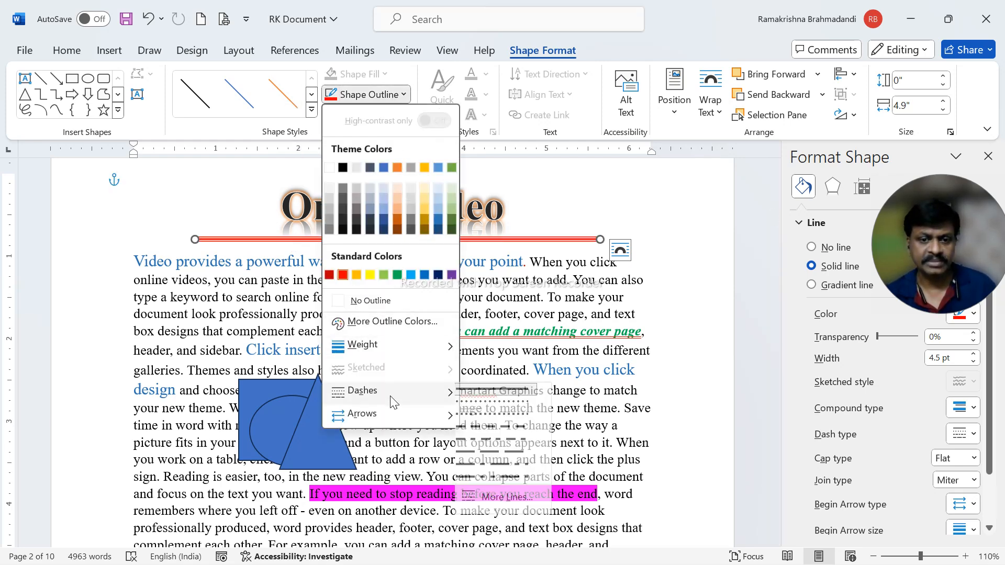
pyautogui.moveTo(369, 425)
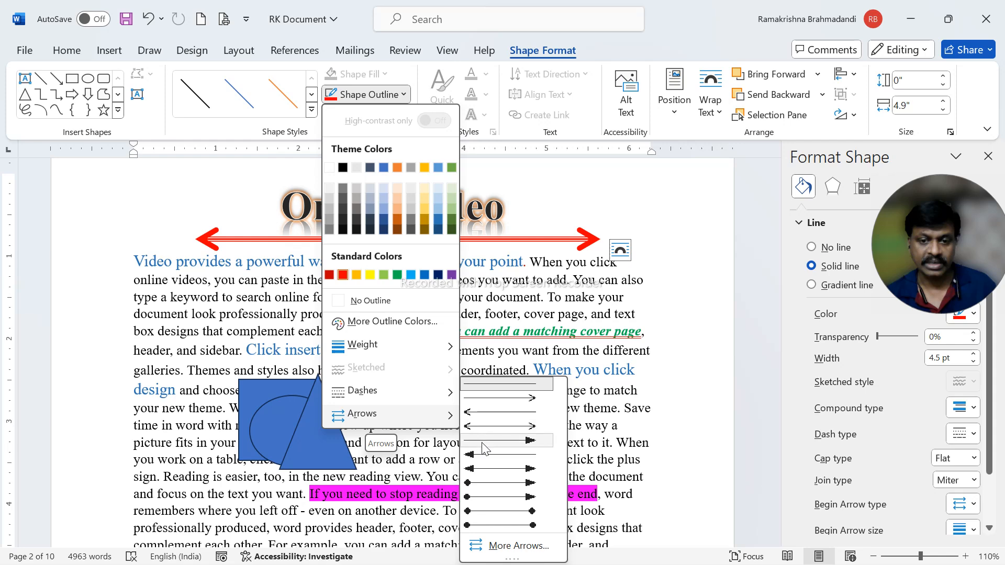
pyautogui.click(514, 448)
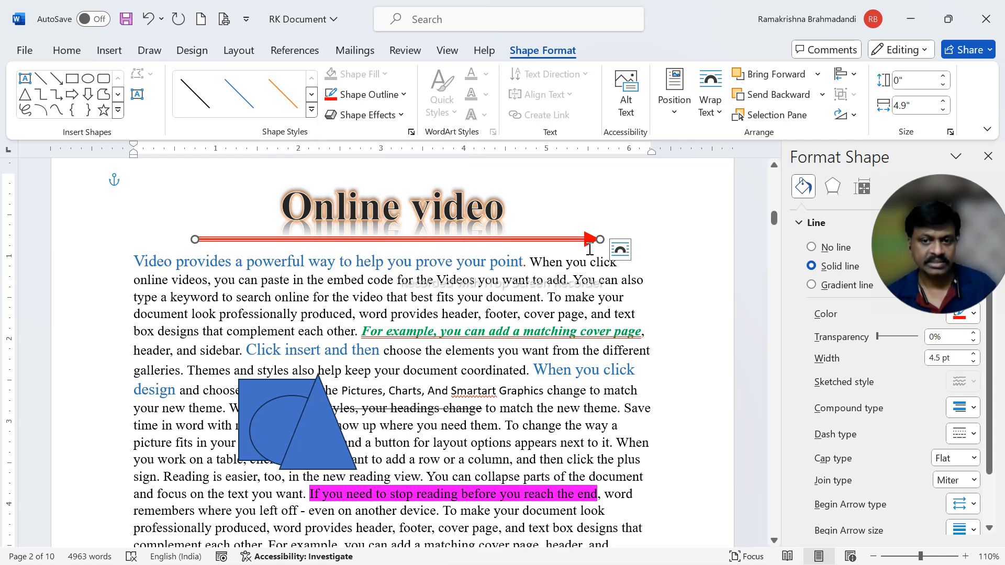
pyautogui.click(366, 95)
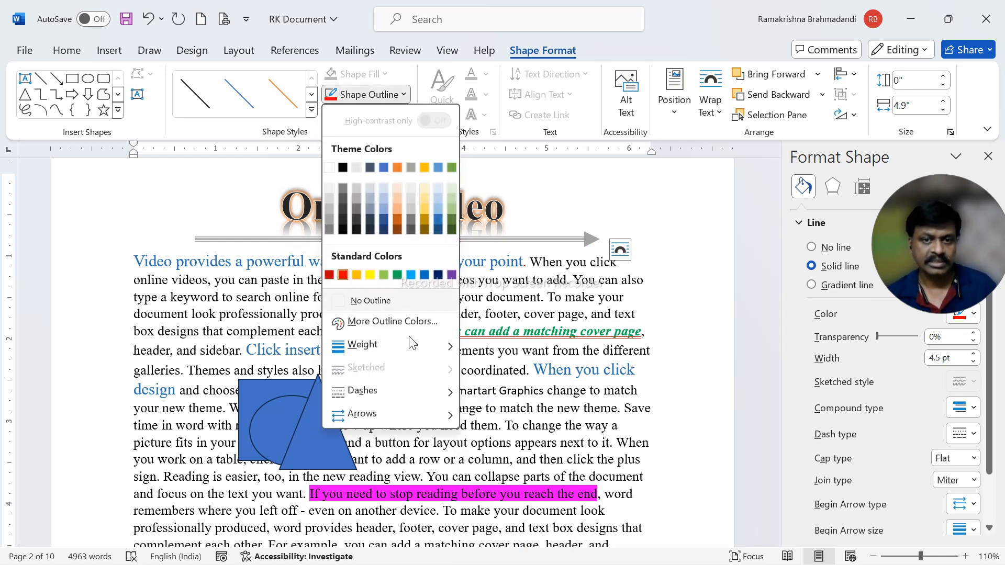
pyautogui.moveTo(396, 412)
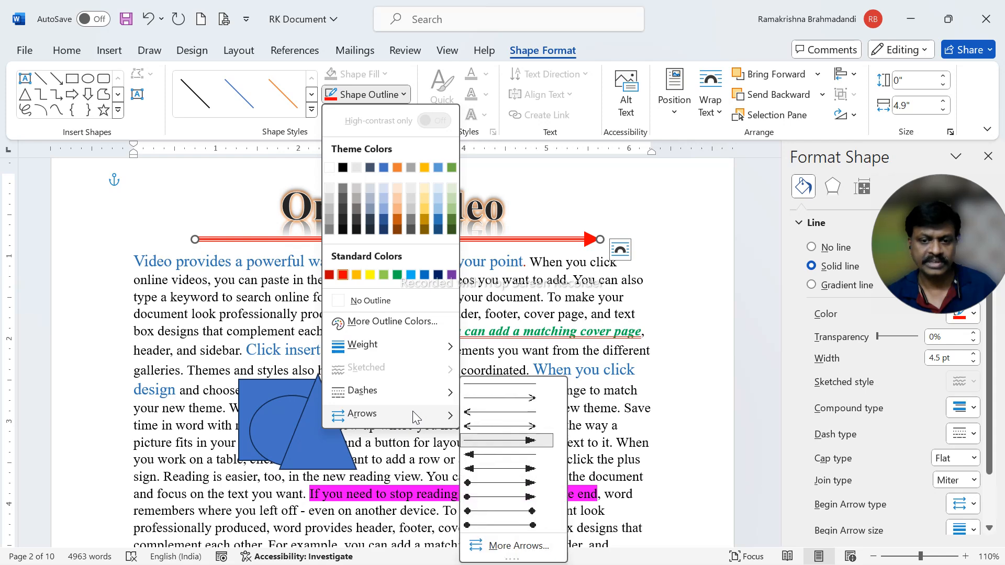
pyautogui.click(490, 474)
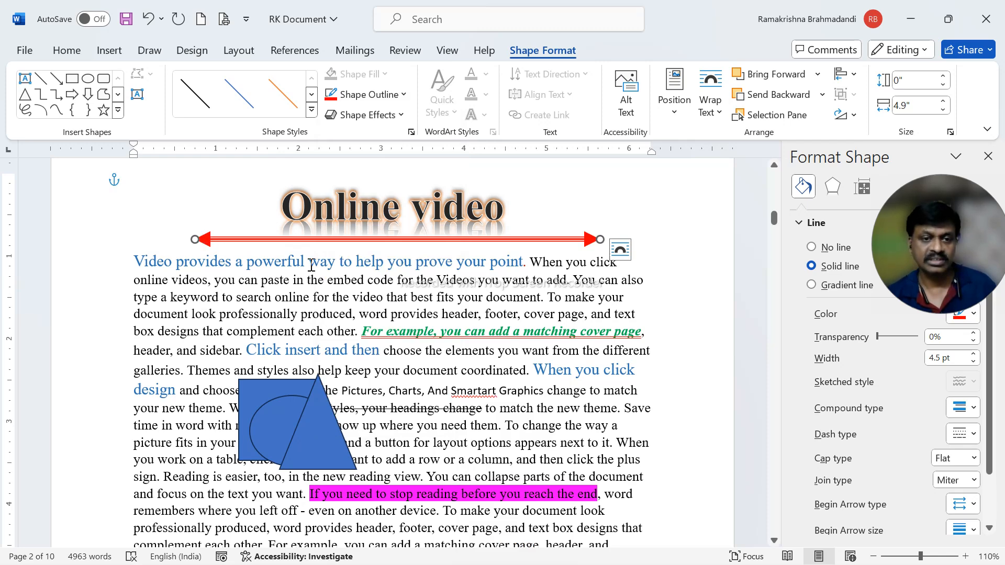
# - Change the red line's arrow style to an oval at the start and a solid arrowhead at the end
pyautogui.click(369, 95)
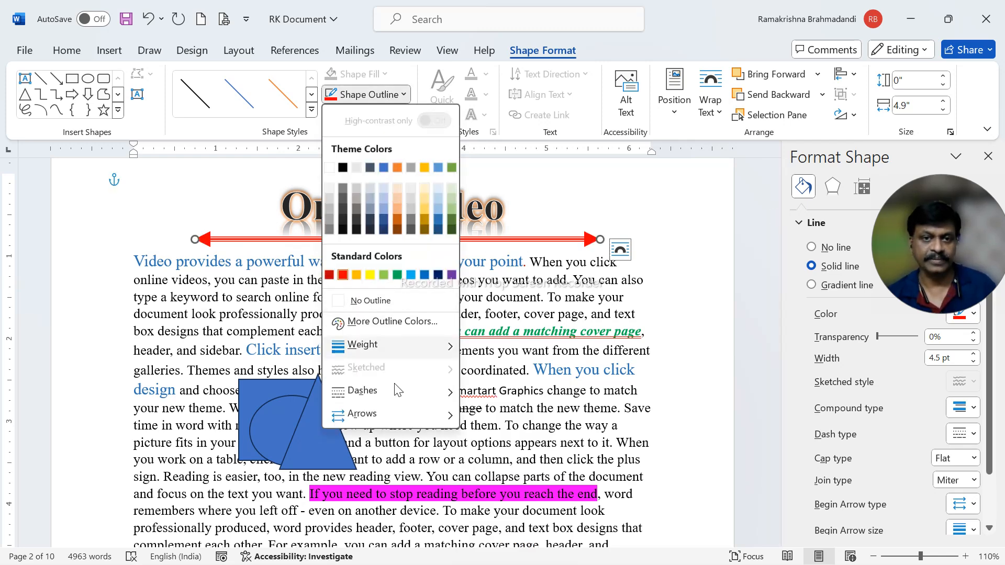
pyautogui.moveTo(390, 409)
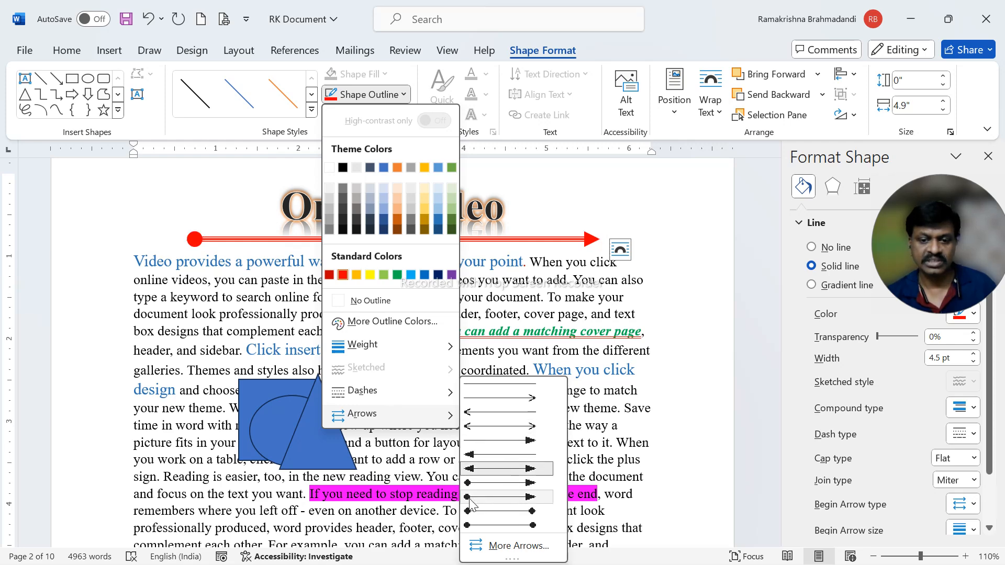
pyautogui.click(528, 505)
pyautogui.click(250, 291)
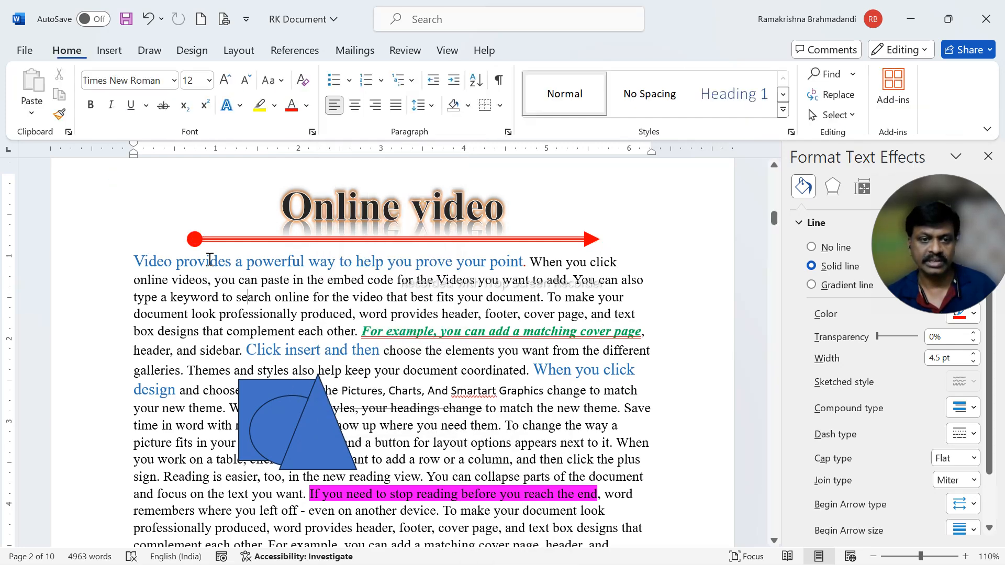
pyautogui.click(482, 241)
pyautogui.click(393, 95)
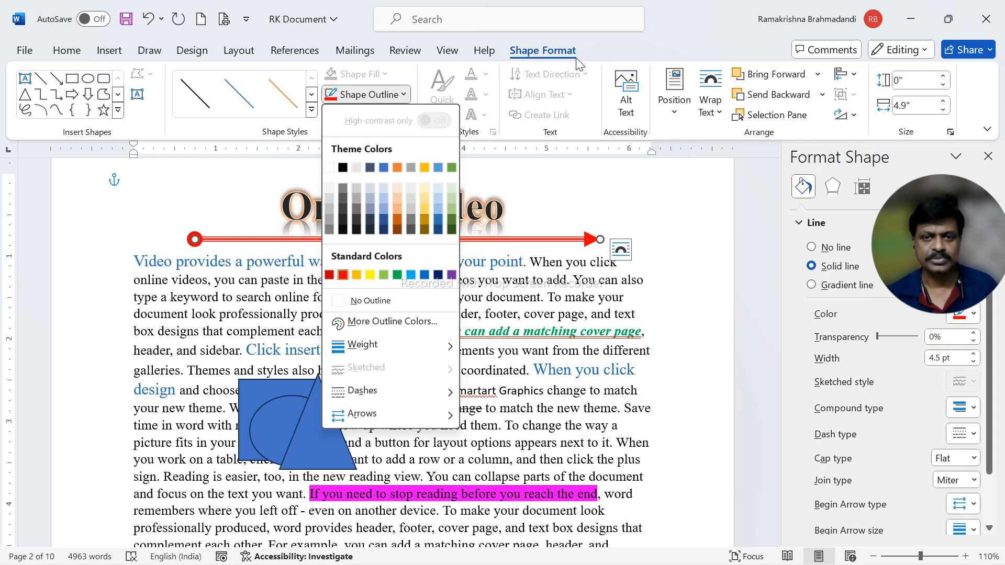
pyautogui.click(630, 44)
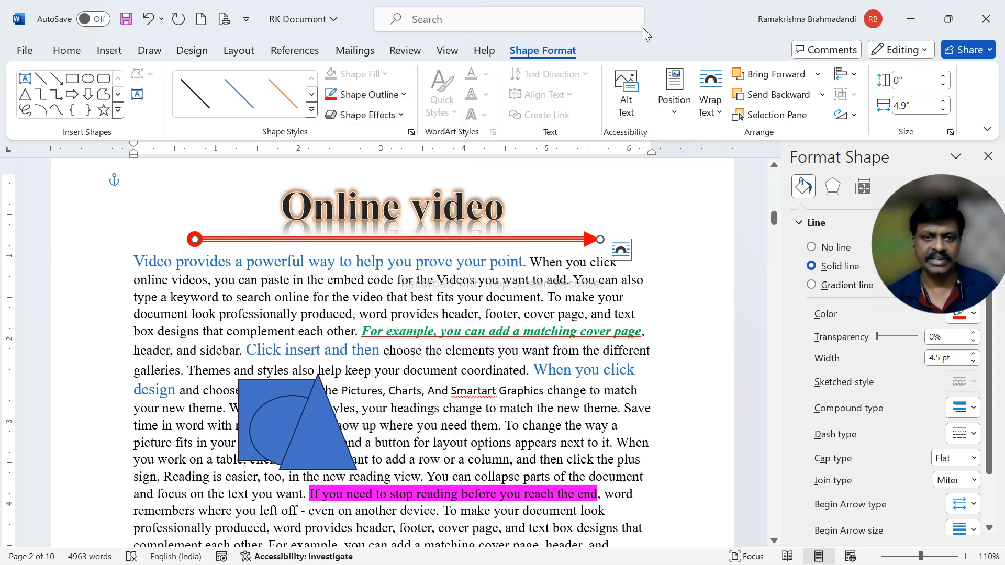
# - Try a tilted 3-D preset effect on the red line, shift the line, and undo both changes
pyautogui.click(377, 117)
pyautogui.moveTo(382, 144)
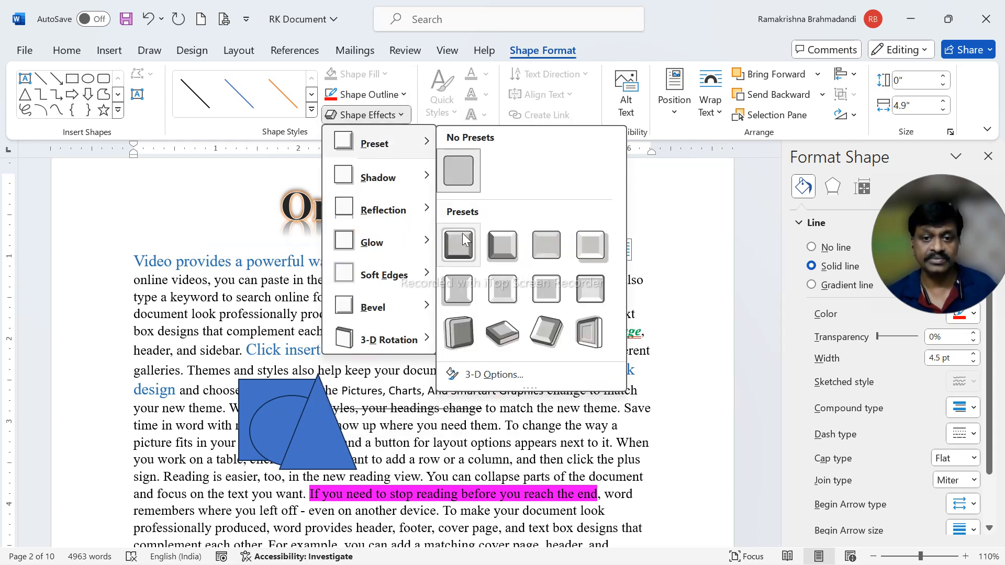
pyautogui.click(489, 341)
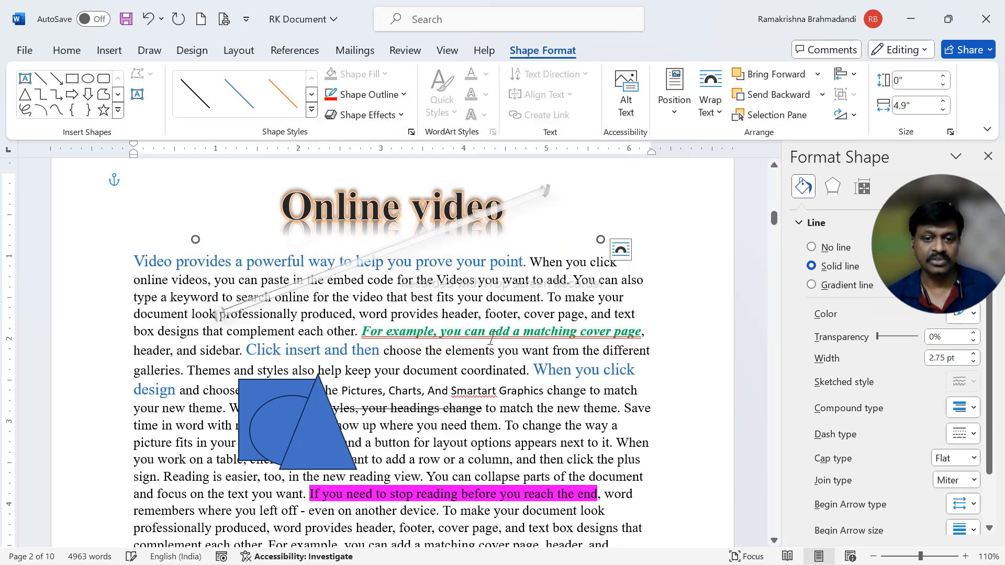
pyautogui.click(456, 339)
pyautogui.moveTo(365, 263); pyautogui.dragTo(410, 281)
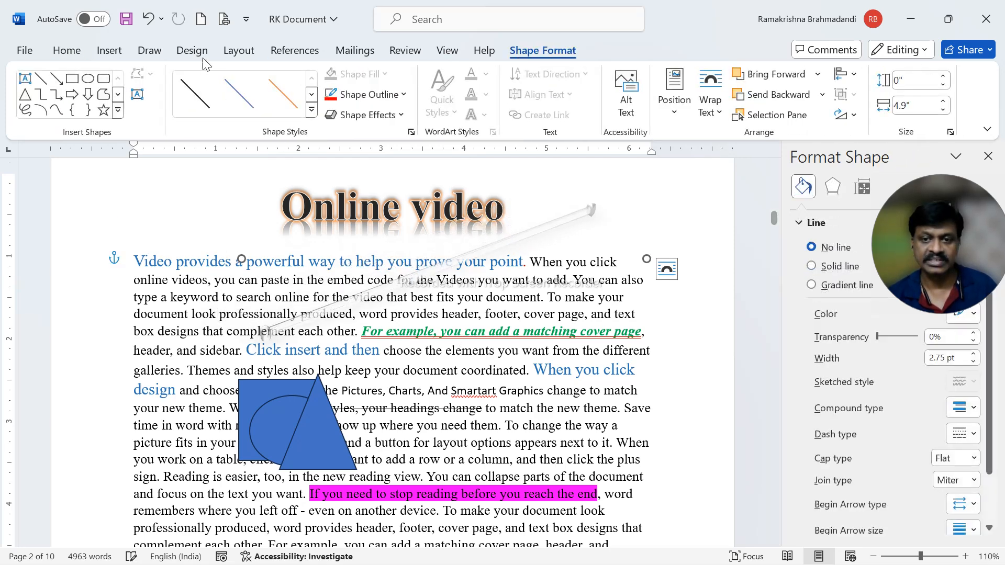
pyautogui.click(146, 21)
pyautogui.click(146, 20)
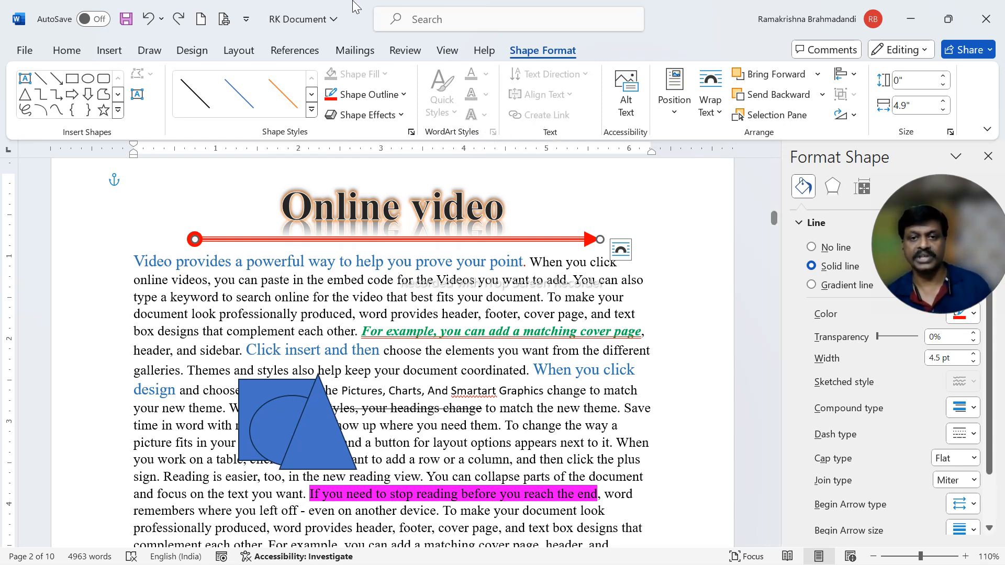
pyautogui.click(684, 114)
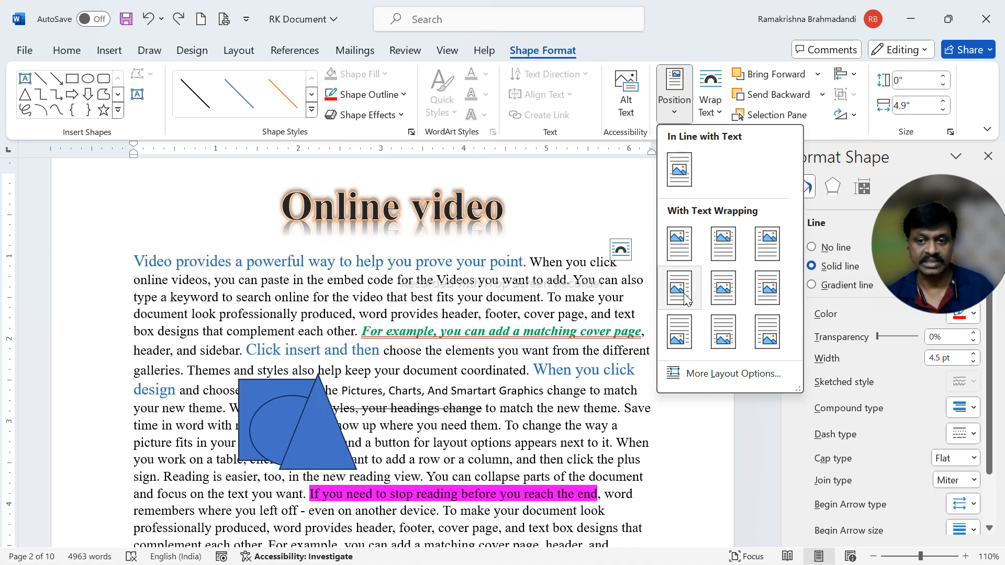
pyautogui.click(698, 47)
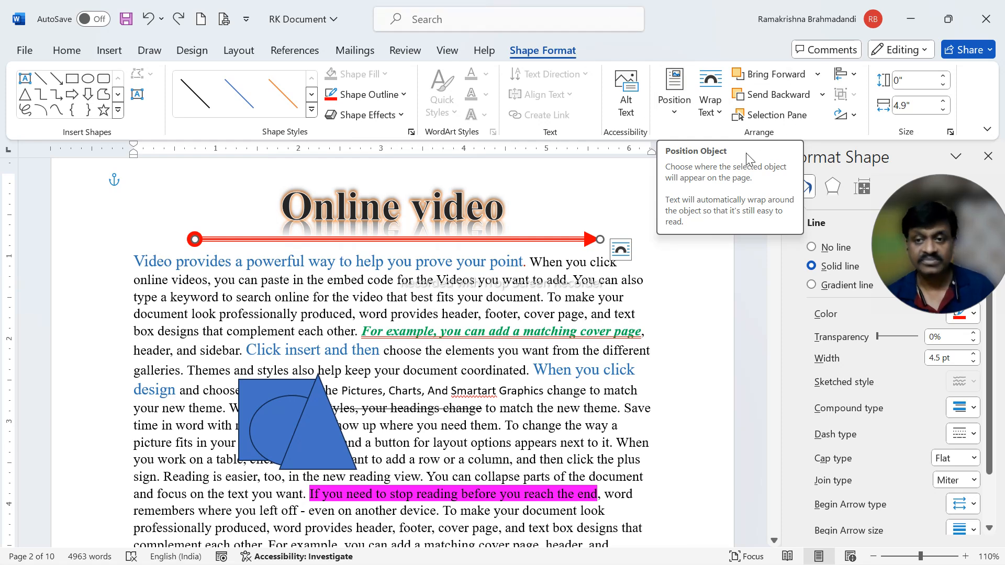
# - Move the red line down into the body paragraph with Square text wrapping, and shorten it to about 3.06"
pyautogui.moveTo(540, 236); pyautogui.dragTo(488, 344)
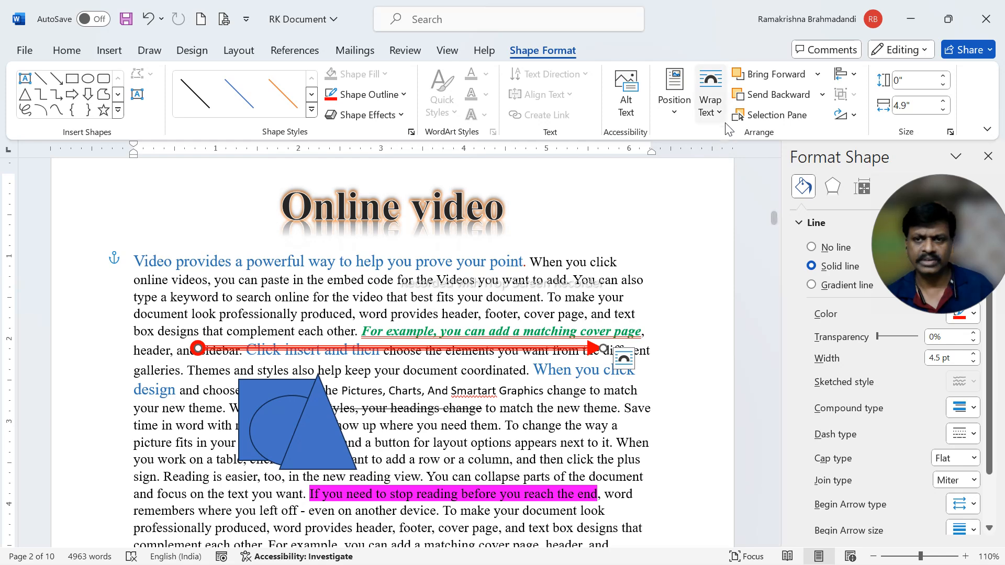
pyautogui.click(710, 100)
pyautogui.click(735, 160)
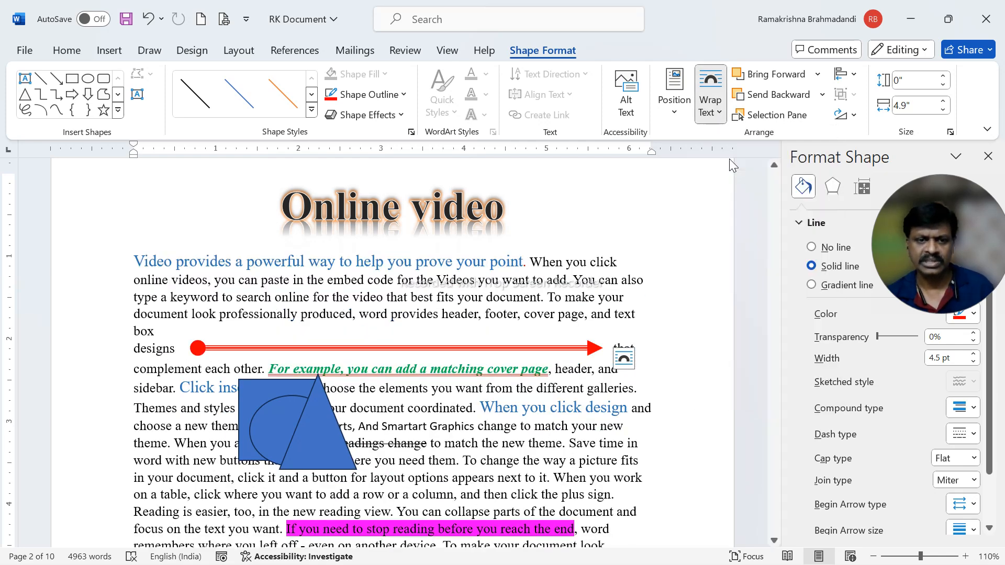
pyautogui.moveTo(604, 348); pyautogui.dragTo(451, 349)
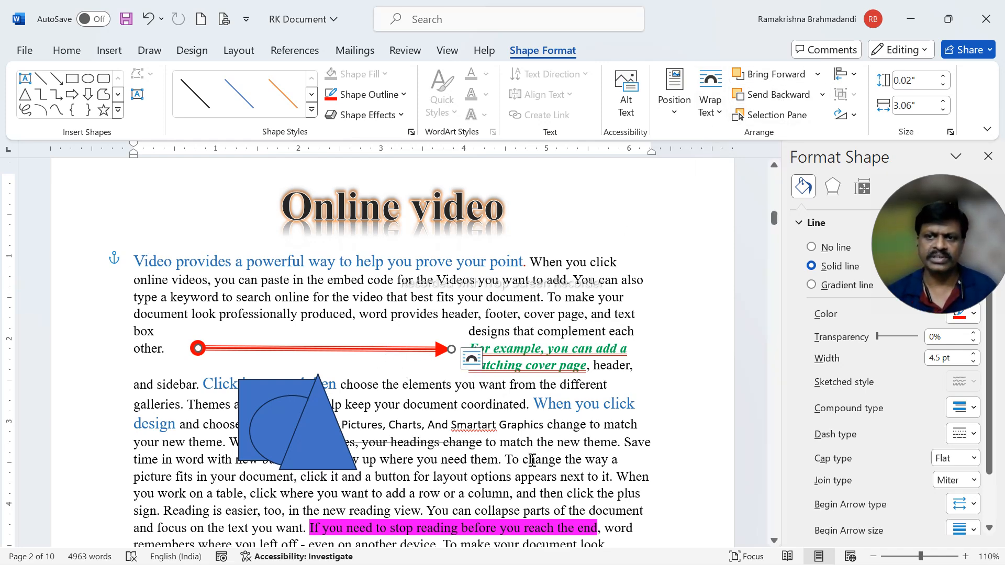
# - Move the blue triangle, circle and square so they overlap one another around the red line's arrowhead
pyautogui.moveTo(331, 423); pyautogui.dragTo(510, 357)
pyautogui.moveTo(327, 414); pyautogui.dragTo(483, 322)
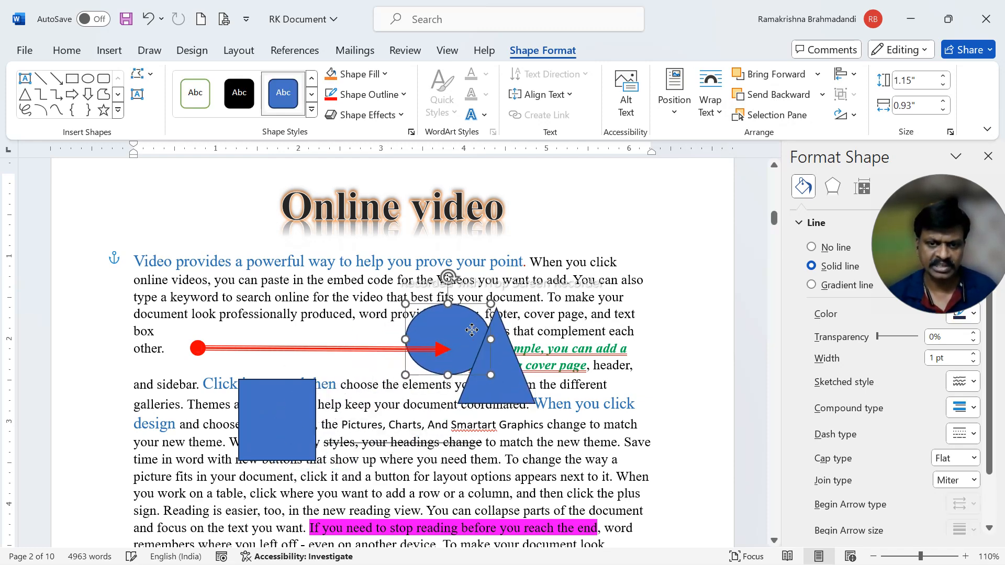
pyautogui.moveTo(307, 408); pyautogui.dragTo(484, 390)
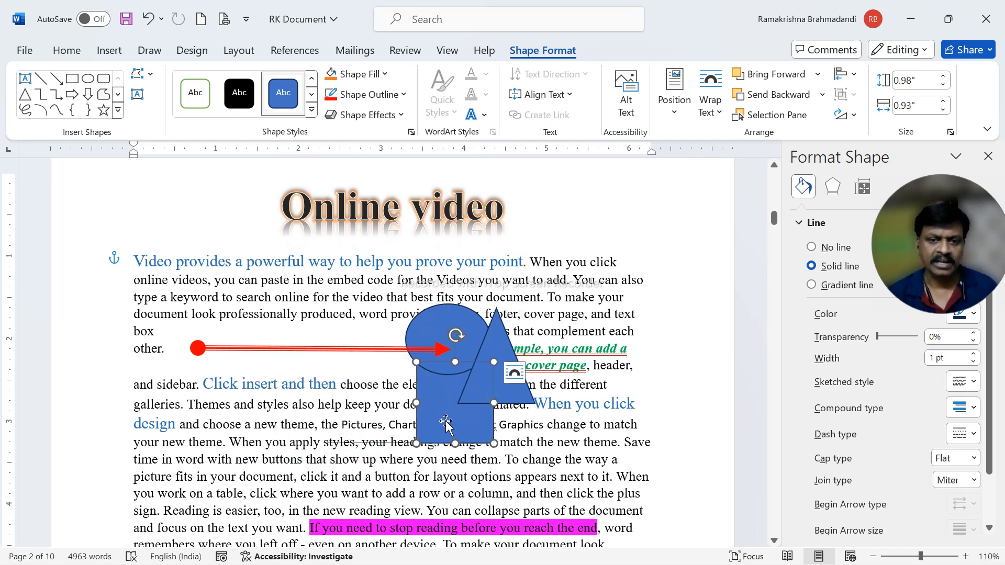
# - Apply the solid gold shape style to the circle and the solid green shape style to the triangle
pyautogui.click(443, 327)
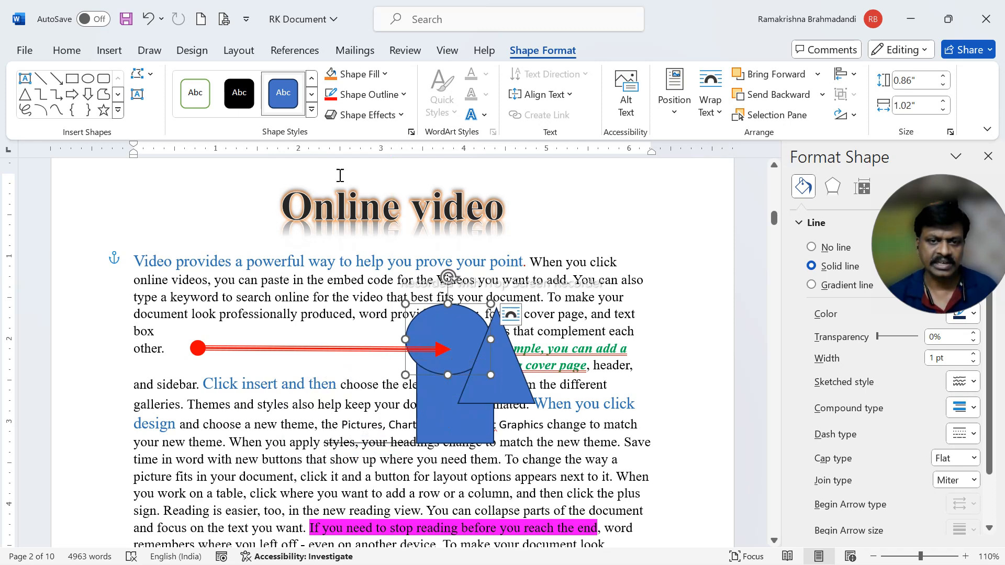
pyautogui.click(312, 95)
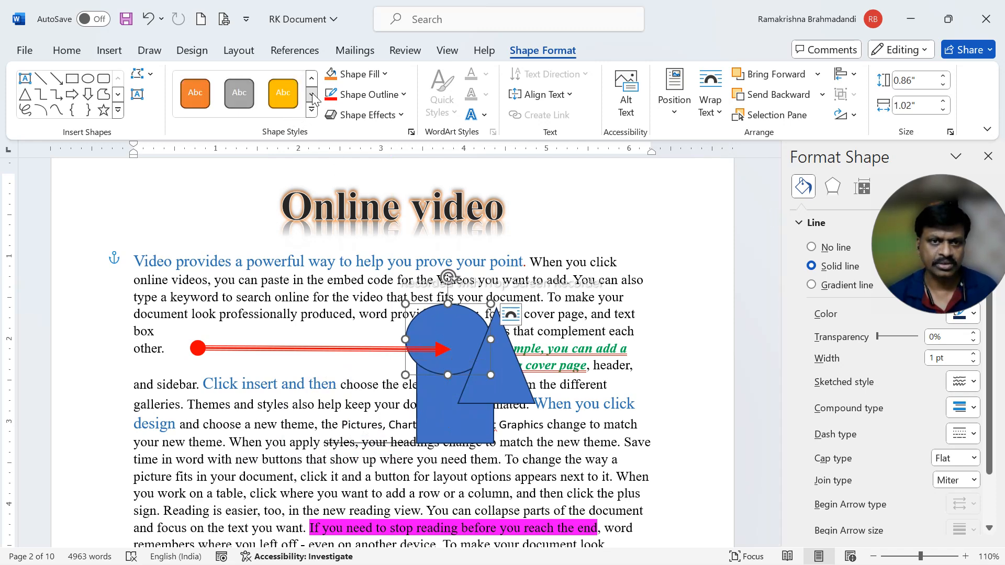
pyautogui.click(283, 93)
pyautogui.press('Tab')
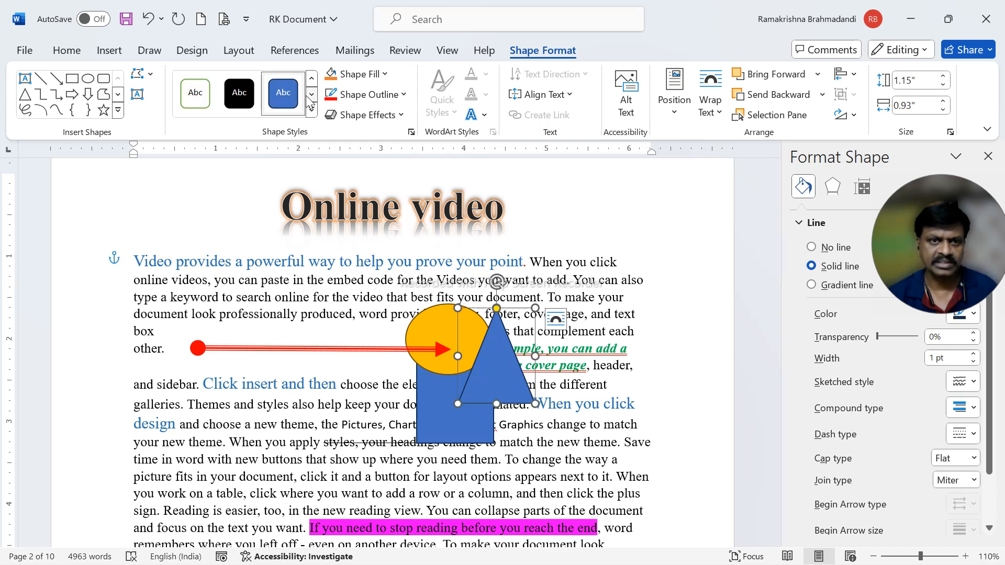
pyautogui.click(312, 95)
pyautogui.click(195, 94)
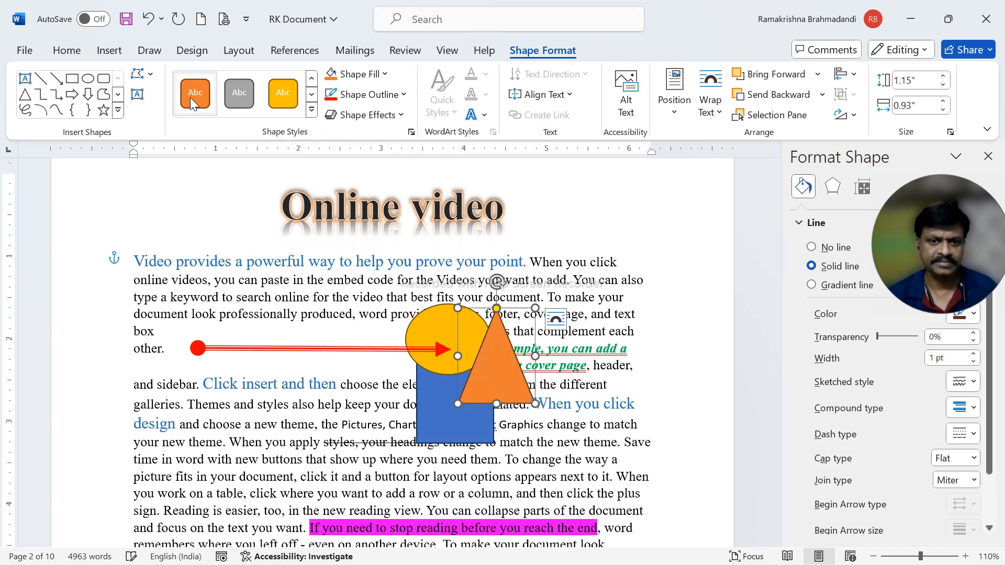
pyautogui.click(311, 95)
pyautogui.click(259, 103)
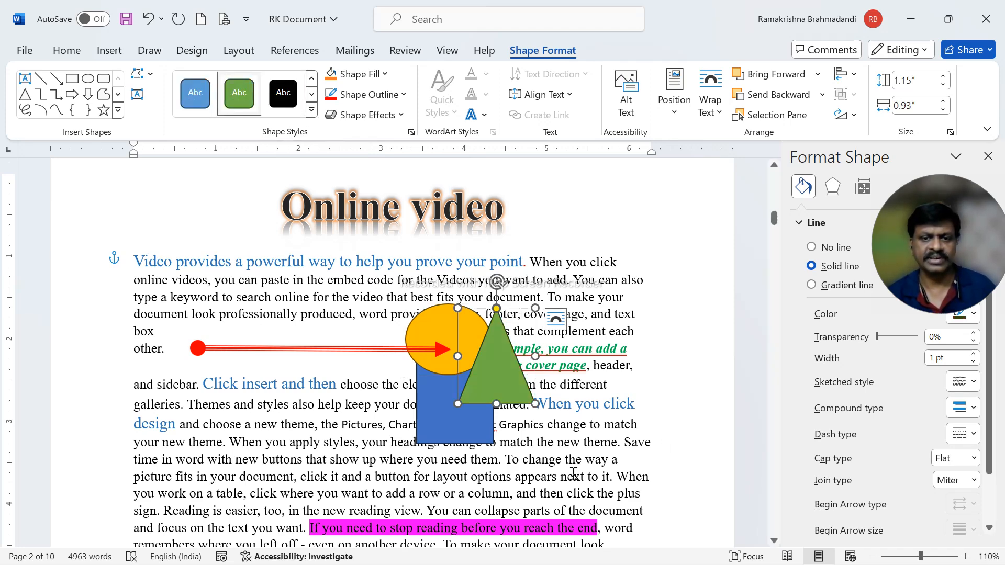
# - Move the red line up to the start of the first paragraph, and nudge the green triangle and blue square slightly up and left
pyautogui.moveTo(503, 379); pyautogui.dragTo(492, 369)
pyautogui.moveTo(357, 349); pyautogui.dragTo(303, 276)
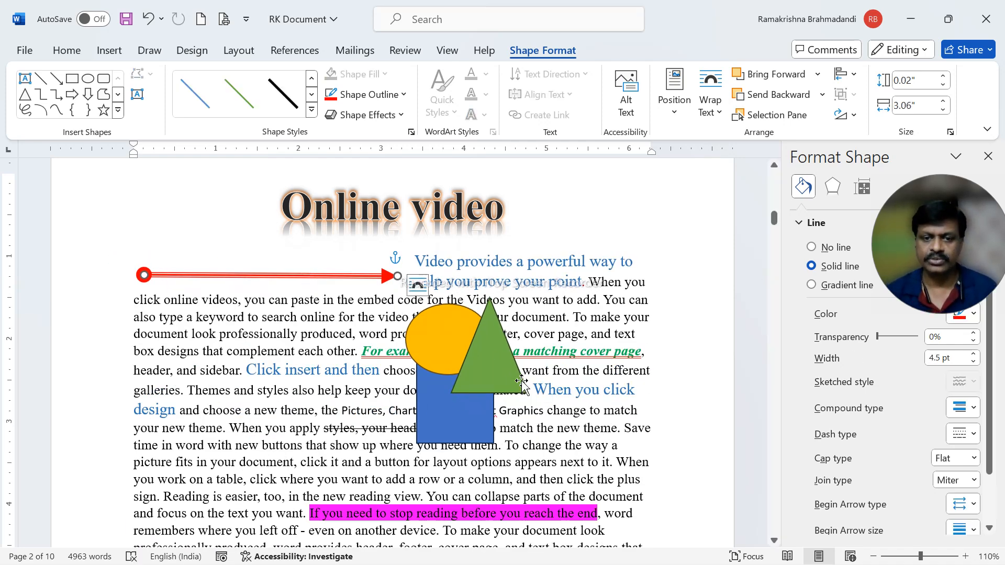
pyautogui.click(438, 423)
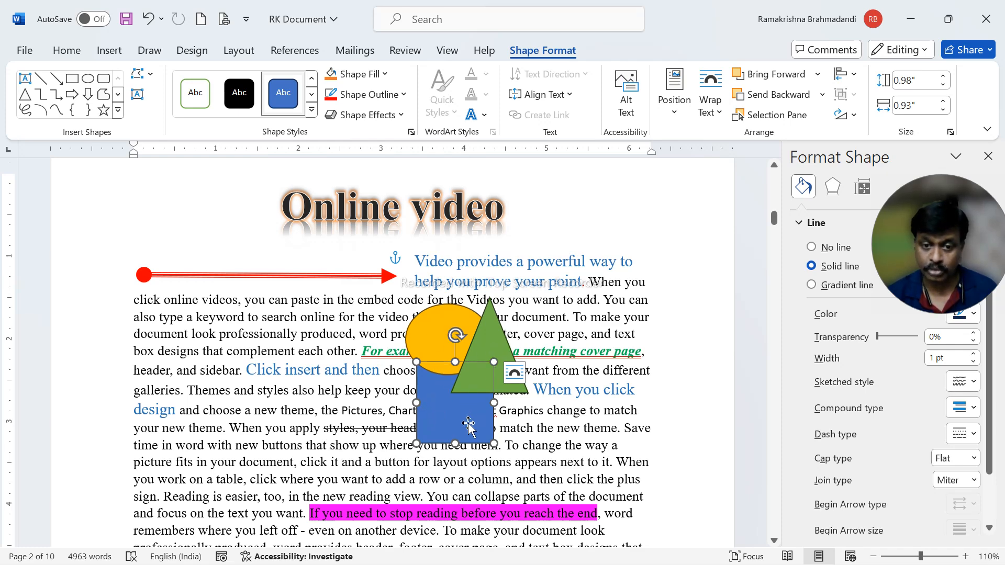
pyautogui.moveTo(464, 425); pyautogui.dragTo(448, 413)
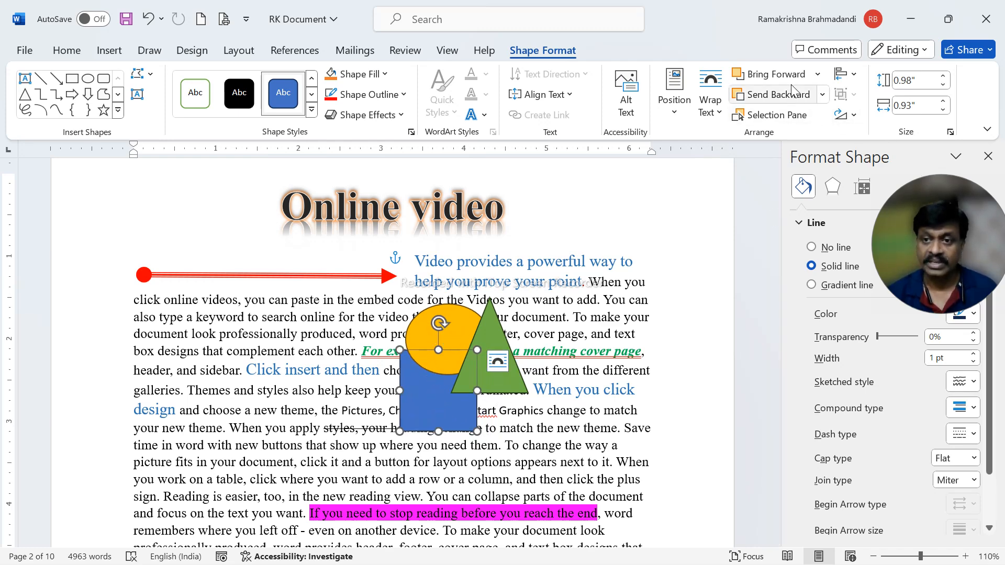
# - Bring the blue square forward two levels, in front of the gold circle and the green triangle
pyautogui.click(817, 74)
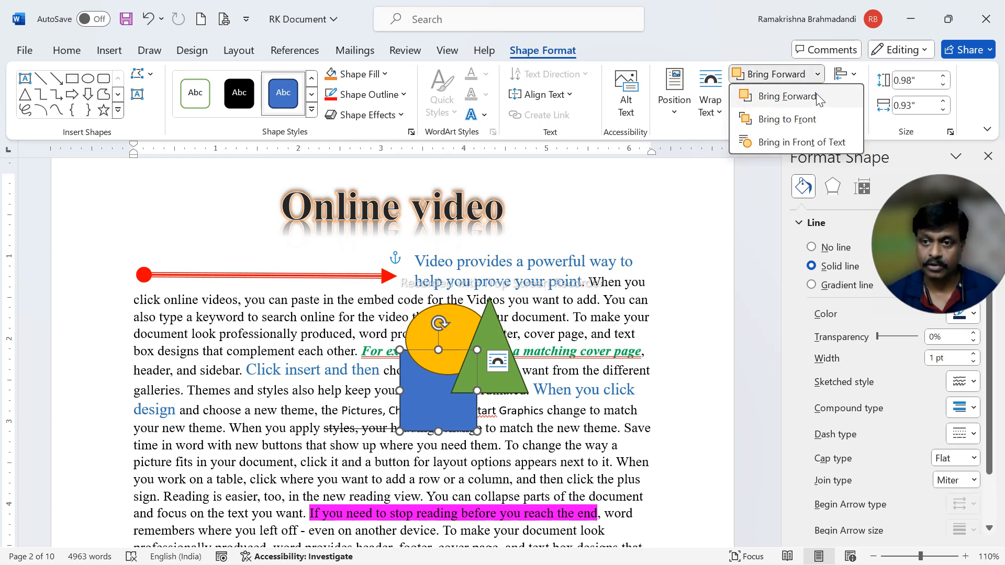
pyautogui.click(816, 95)
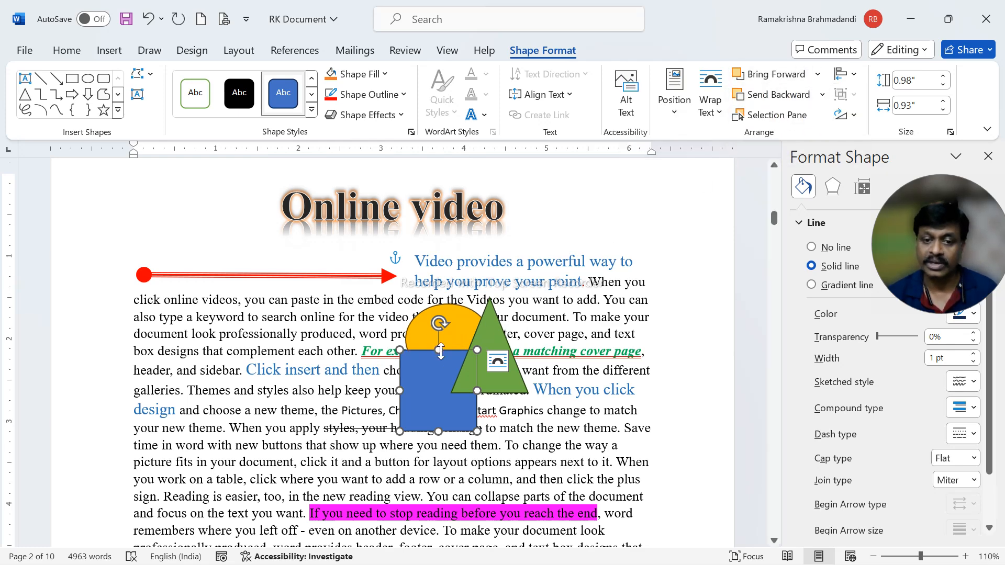
pyautogui.click(817, 75)
pyautogui.click(809, 97)
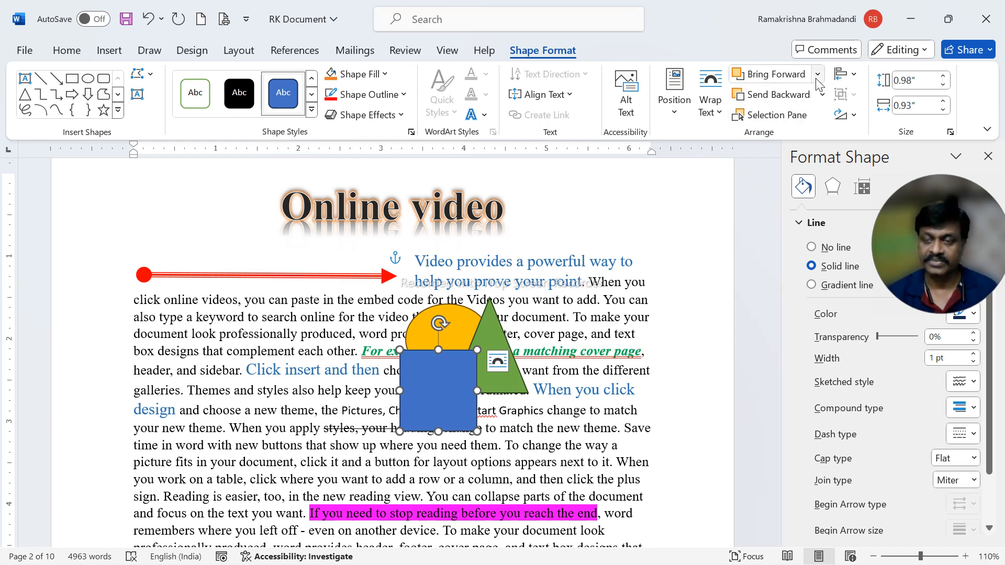
# - Bring the gold circle to the front of the blue square and the green triangle
pyautogui.click(455, 317)
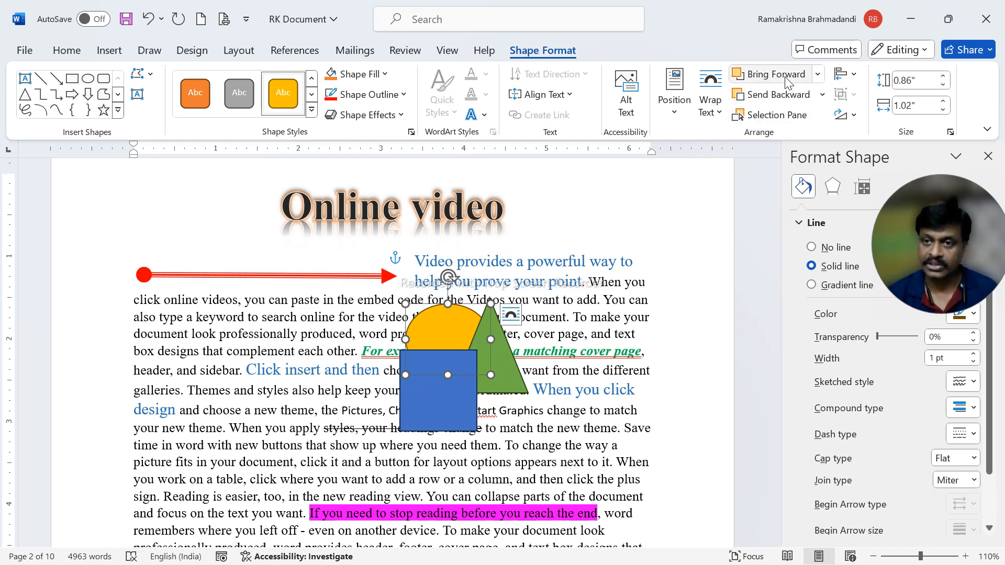
pyautogui.click(817, 73)
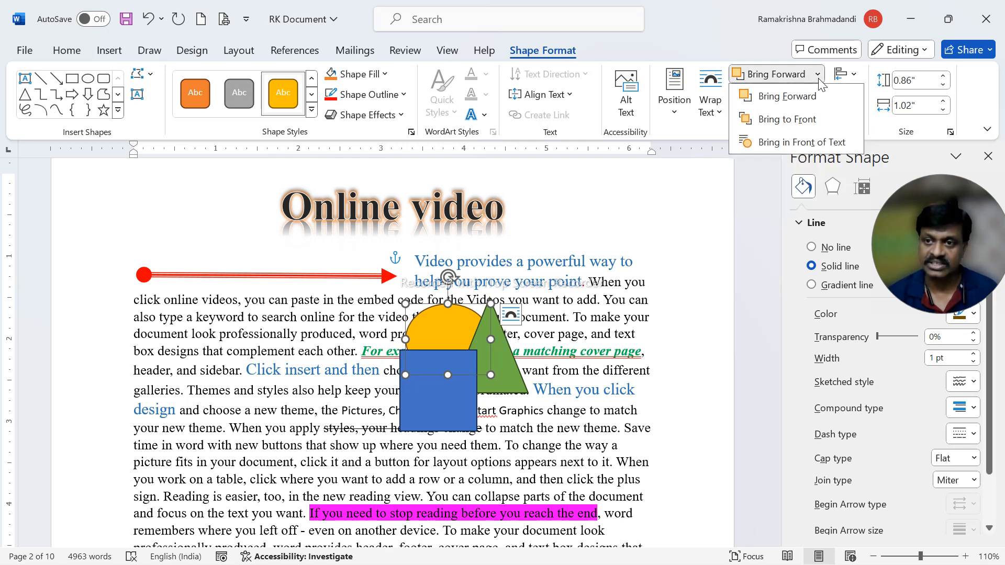
pyautogui.click(789, 120)
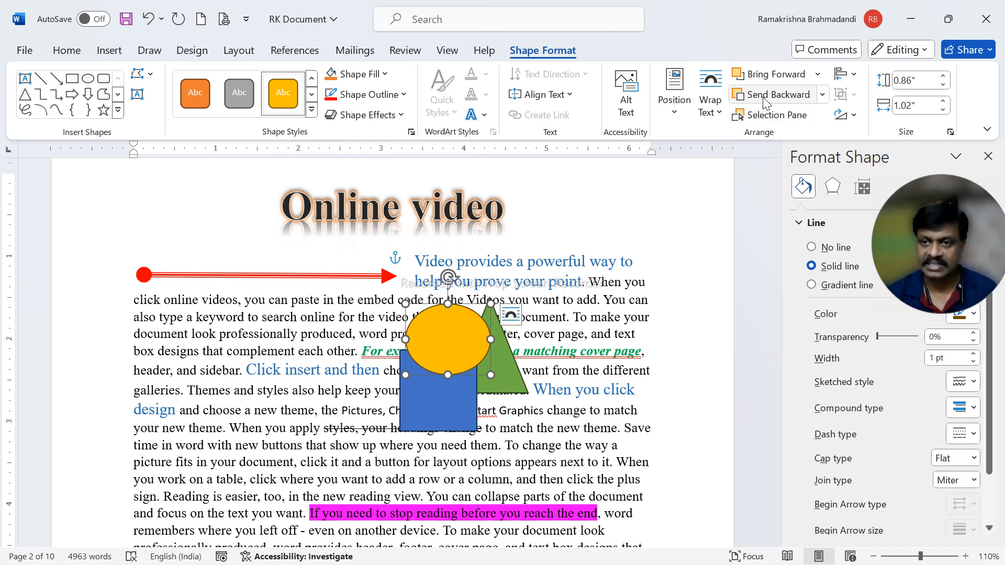
# - Send the gold circle backward one level at a time until it lies behind the blue square
pyautogui.click(822, 95)
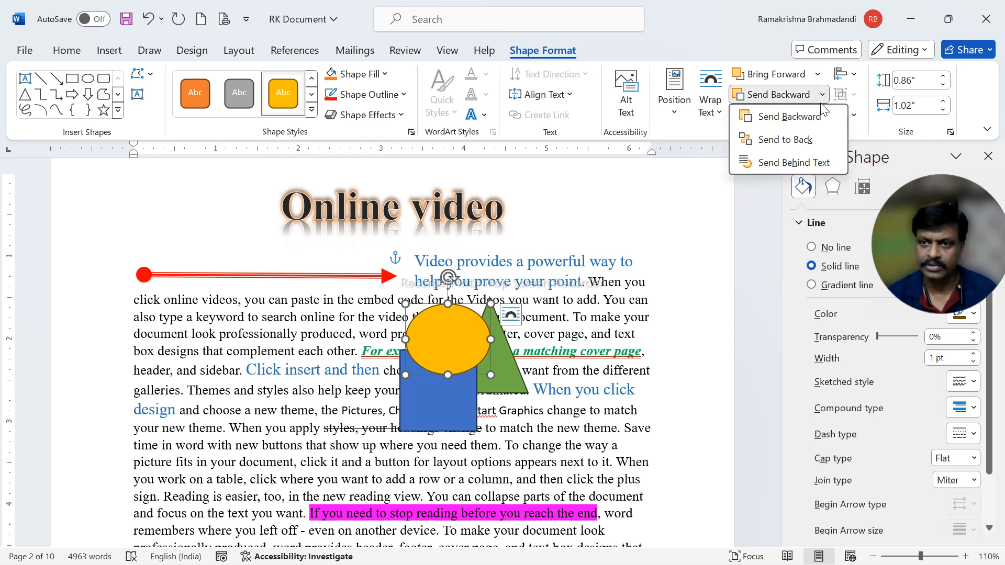
pyautogui.click(789, 116)
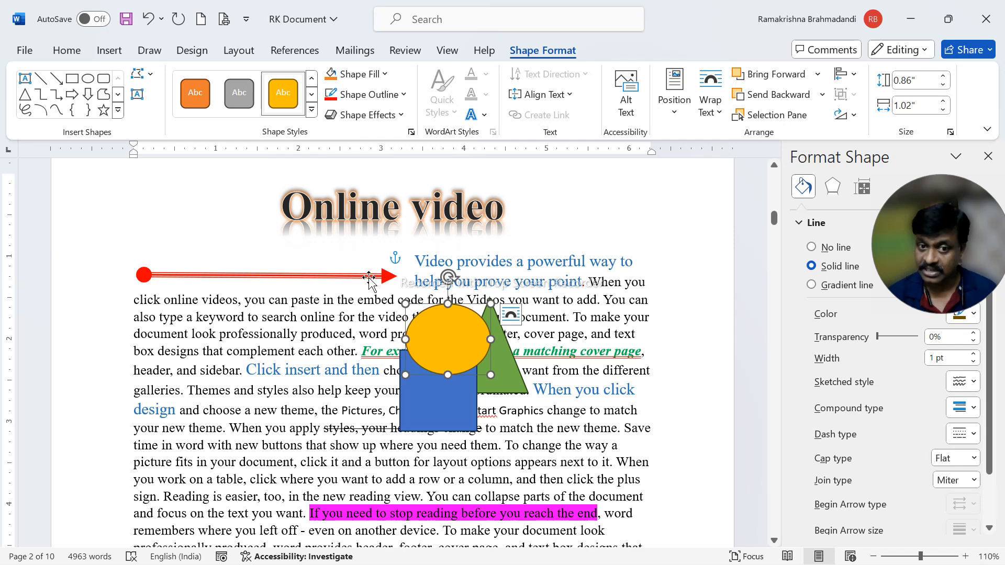
pyautogui.click(822, 95)
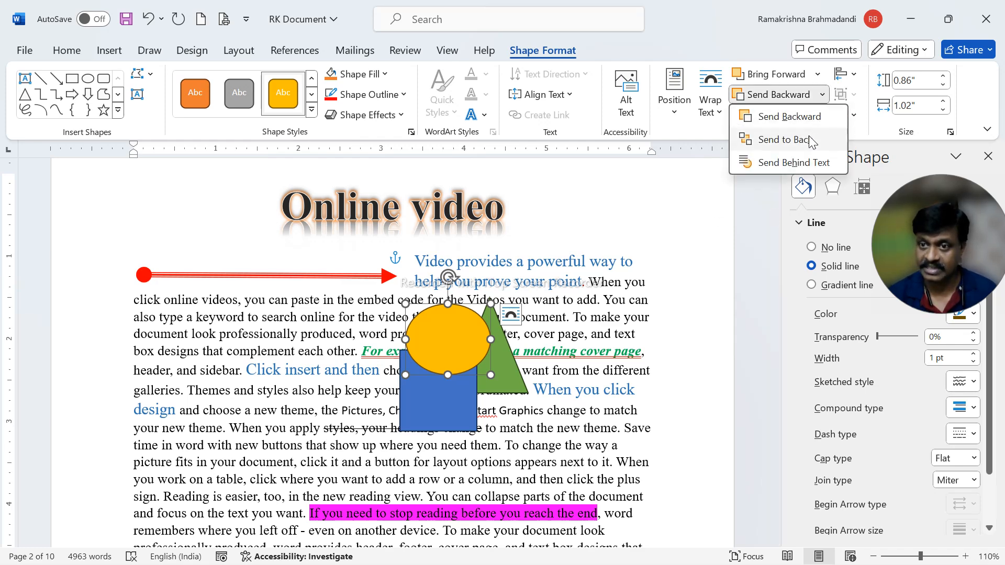
pyautogui.click(805, 126)
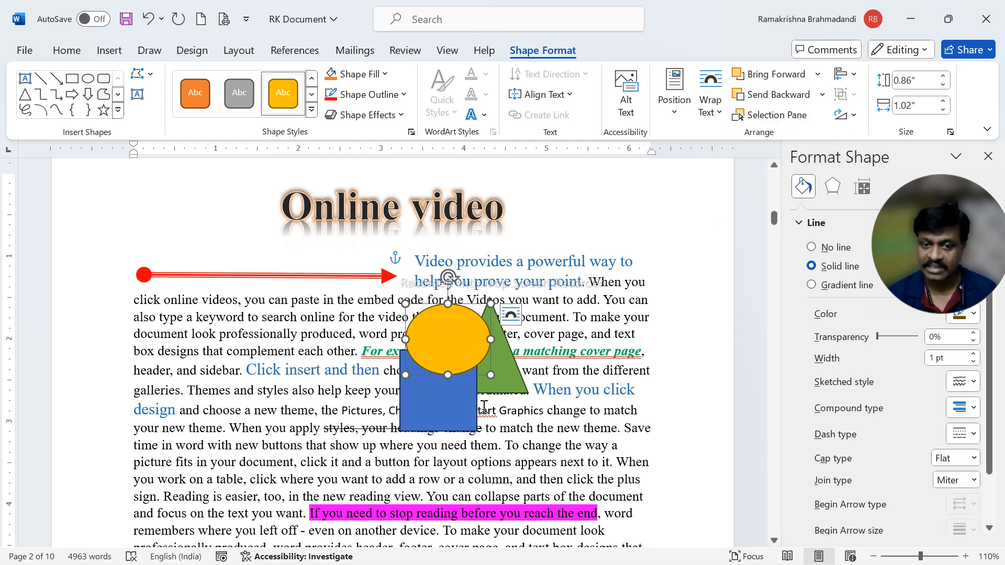
pyautogui.click(823, 94)
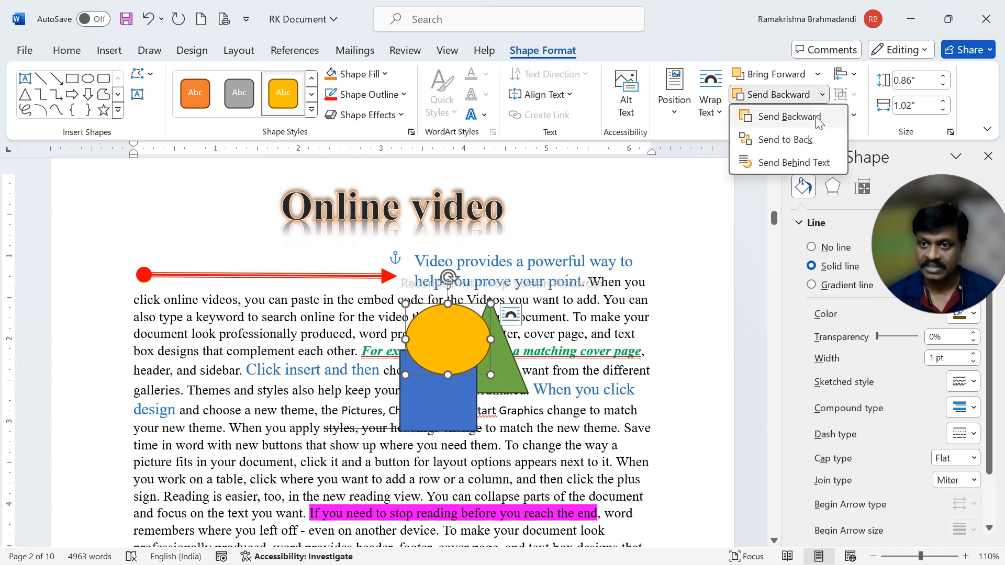
pyautogui.click(819, 124)
pyautogui.scroll(-15, 542, 453)
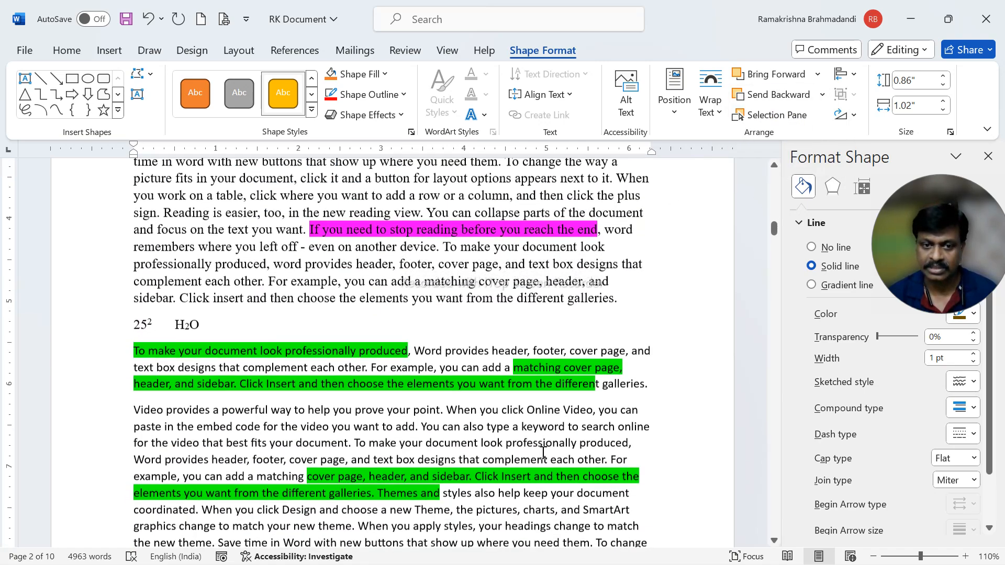
pyautogui.scroll(5, 543, 453)
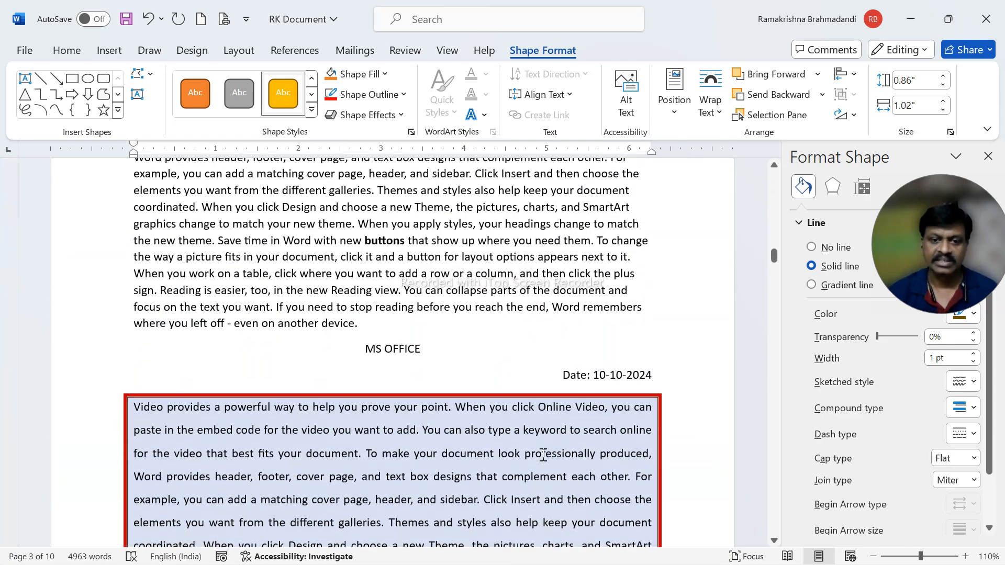
pyautogui.scroll(10, 543, 455)
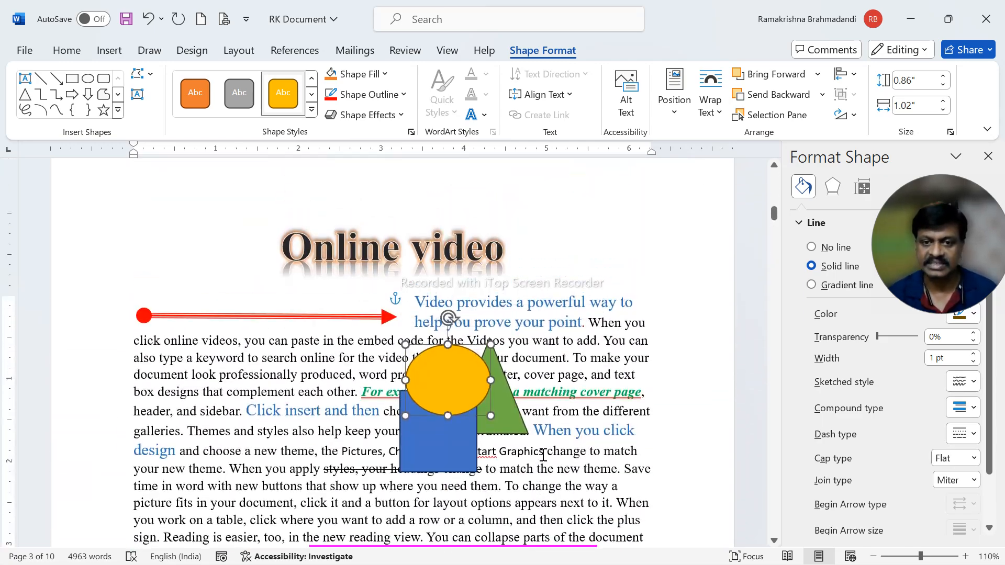
pyautogui.click(821, 89)
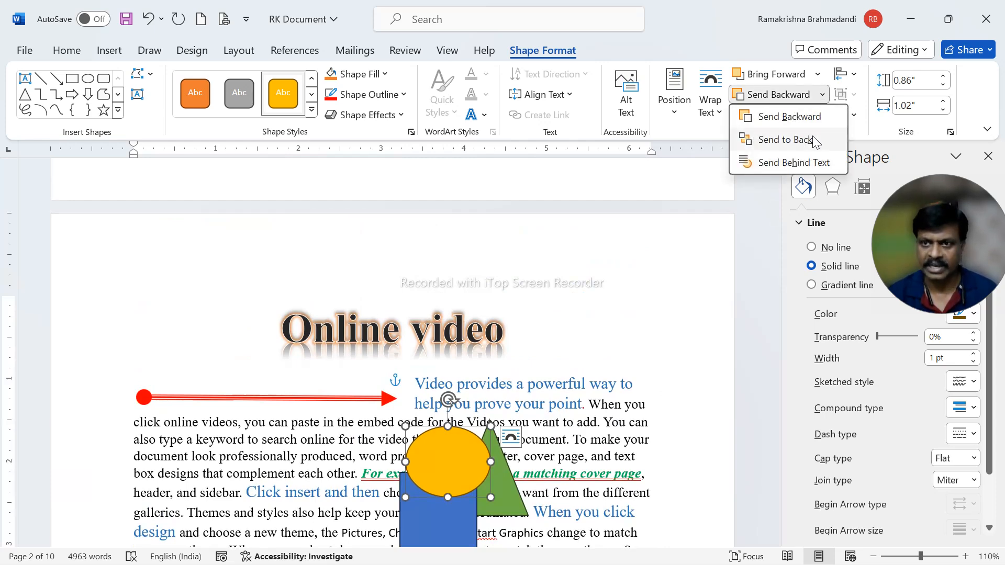
pyautogui.click(808, 126)
pyautogui.click(821, 95)
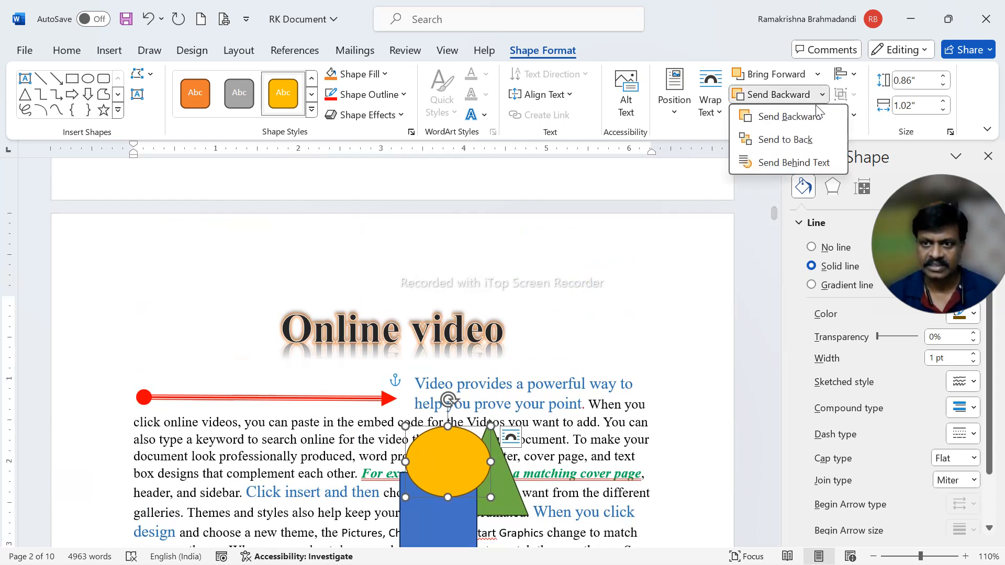
pyautogui.click(811, 127)
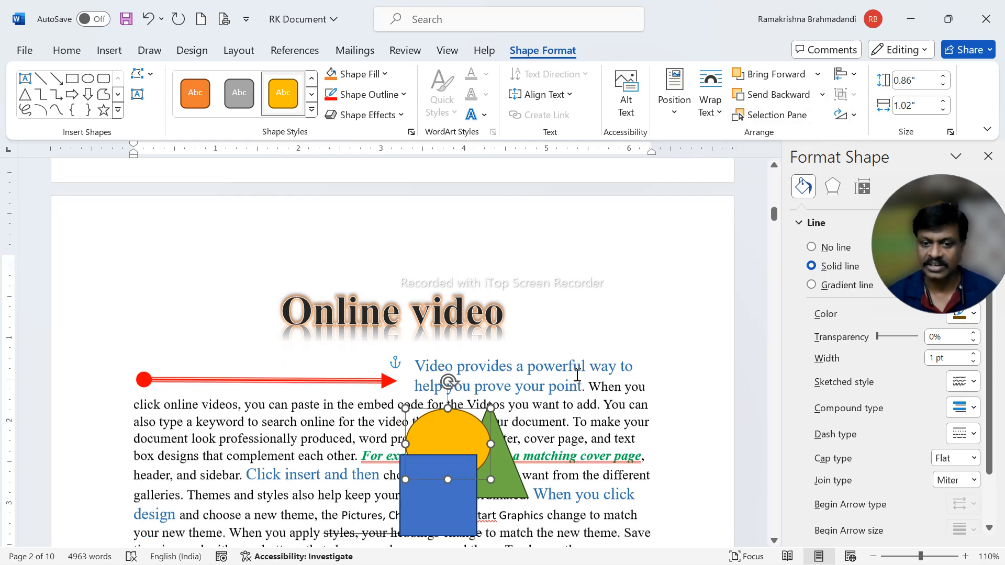
# - Send the gold circle backward one more level, behind the green triangle
pyautogui.scroll(-2, 581, 369)
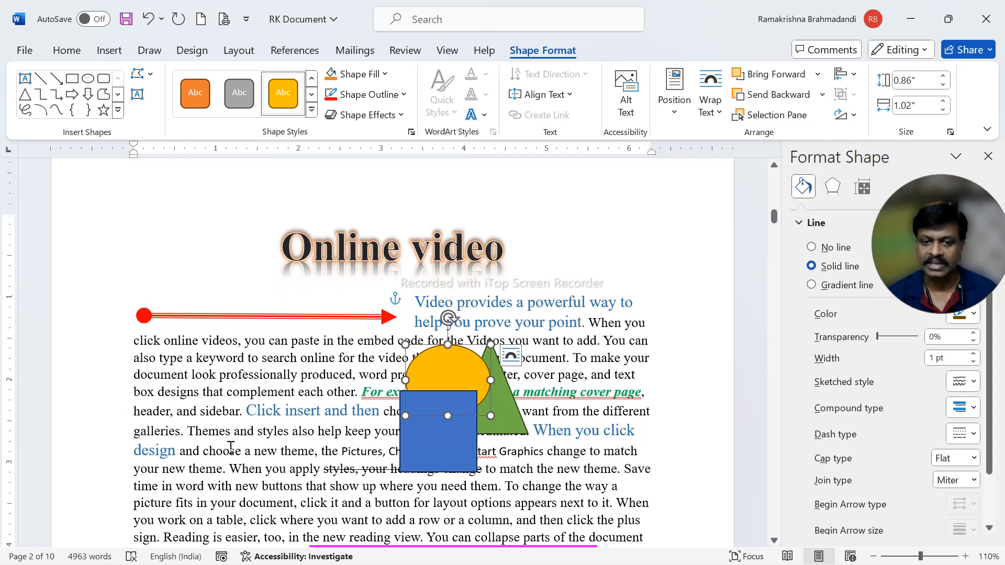
pyautogui.click(822, 94)
pyautogui.click(820, 117)
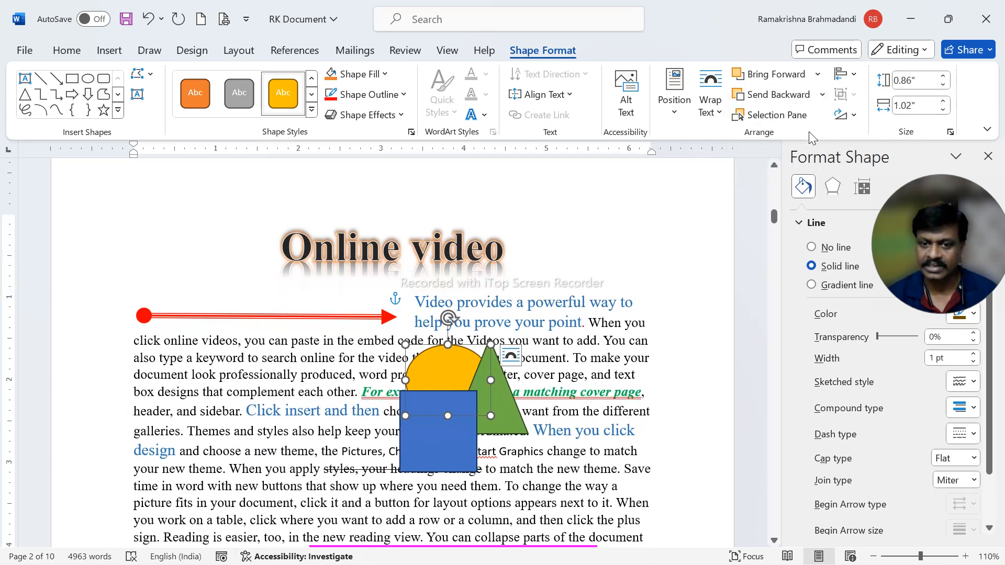
# - Send the blue square to the back, behind the gold circle and the green triangle
pyautogui.click(456, 438)
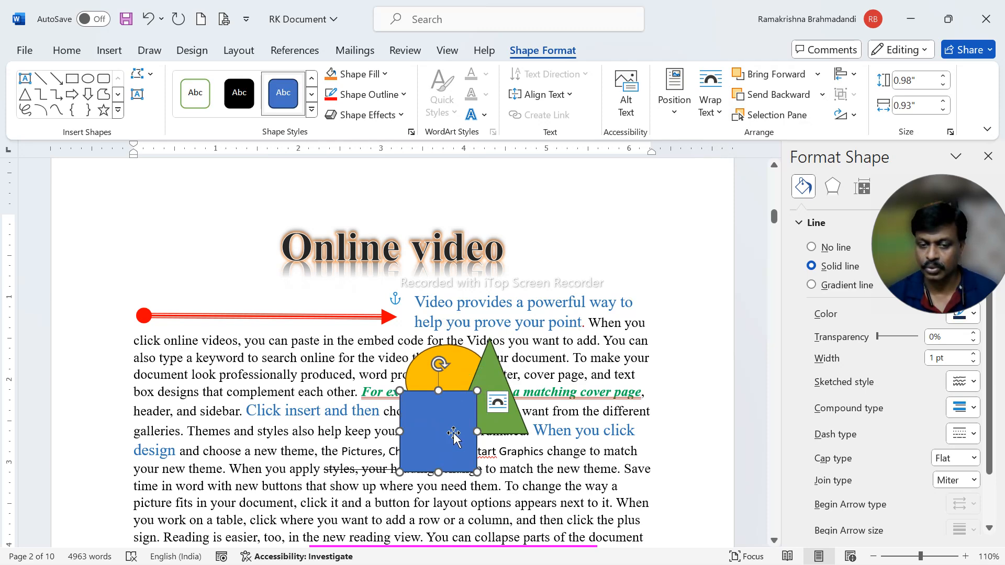
pyautogui.click(822, 94)
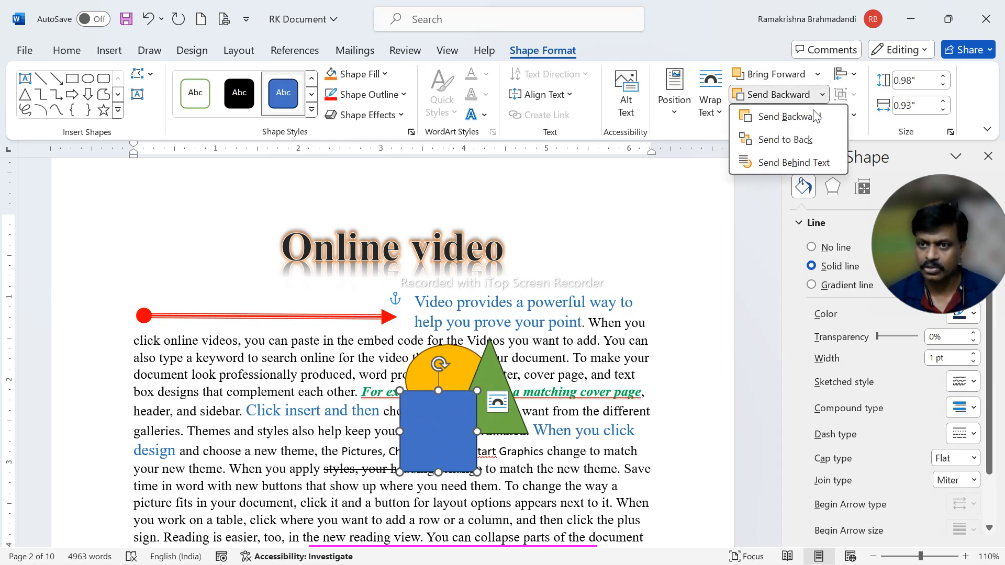
pyautogui.click(783, 141)
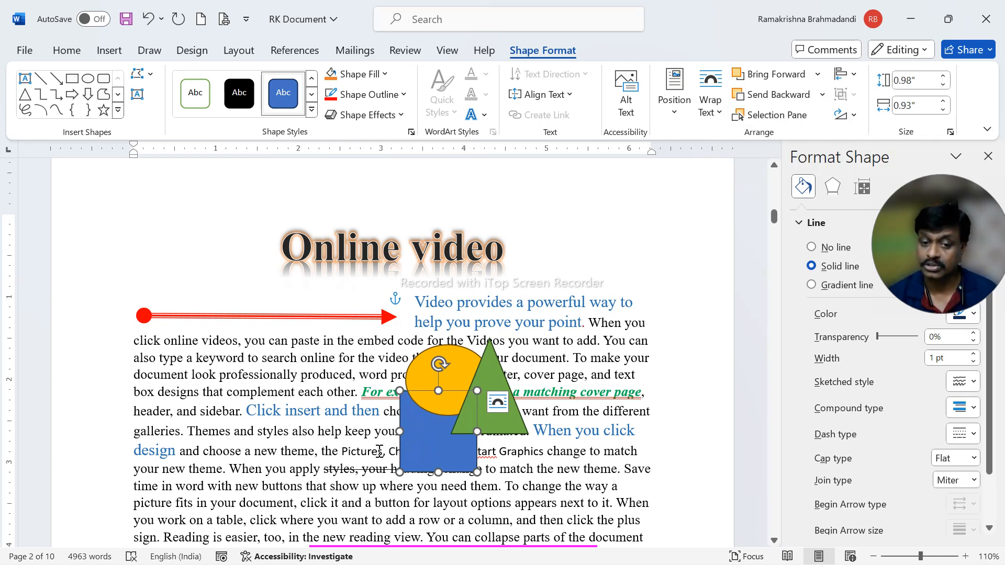
# - Try sending the blue square behind the text, and undo that change
pyautogui.click(822, 95)
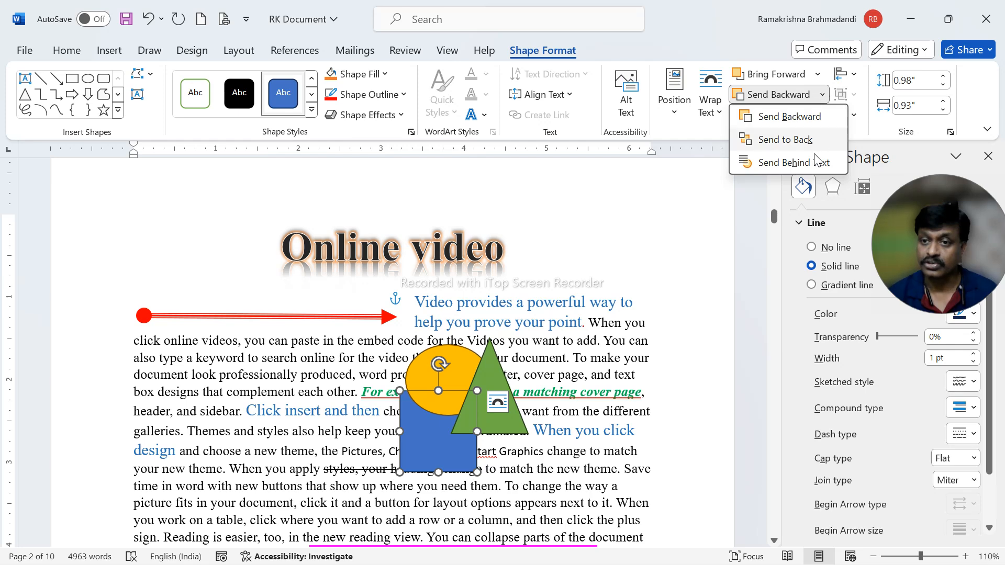
pyautogui.click(792, 169)
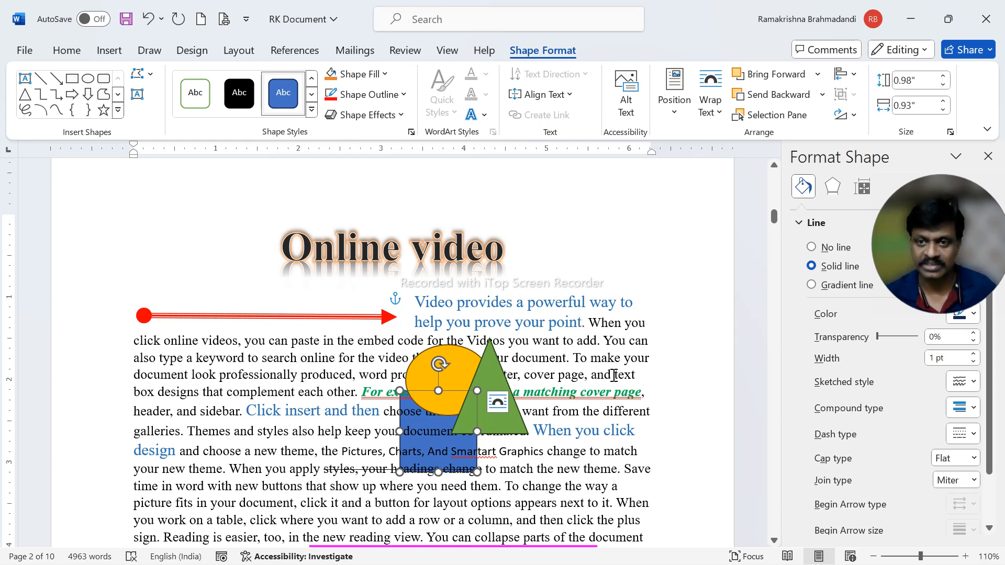
pyautogui.click(149, 19)
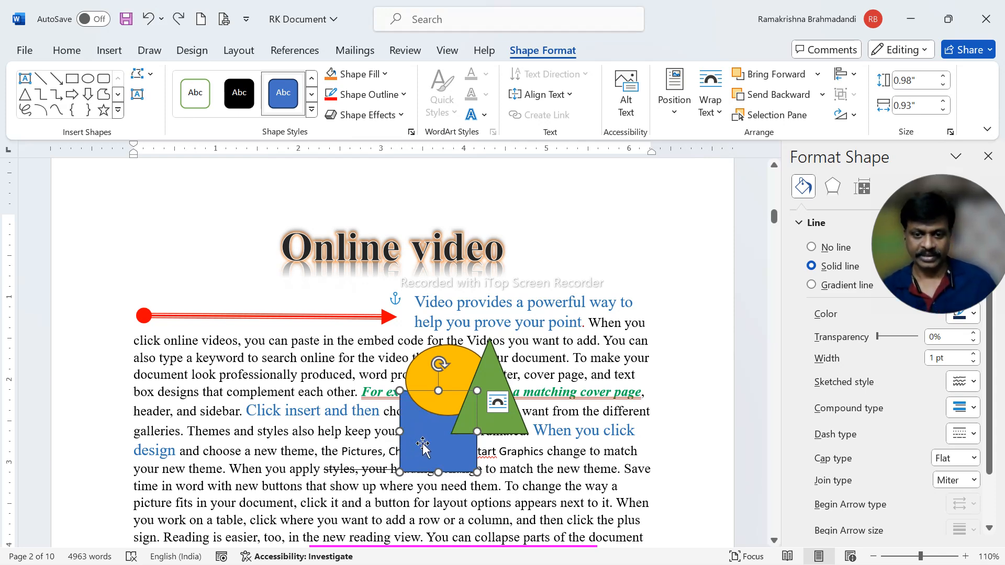
# - Deselect the blue square and save the document
pyautogui.click(562, 430)
pyautogui.click(125, 18)
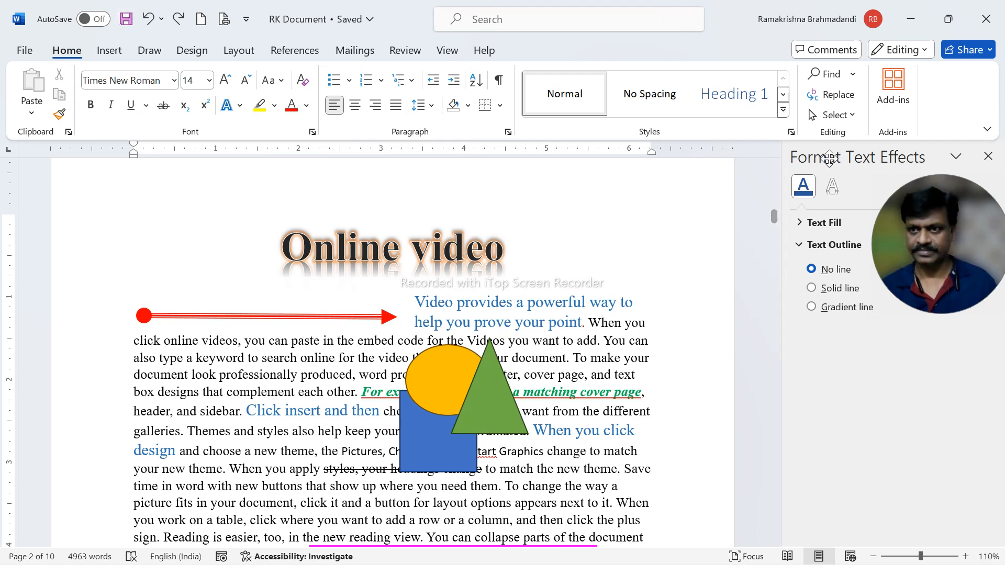
# - Move the gold circle to the left, clear of the other shapes, and set its height and width to 1"
pyautogui.click(445, 372)
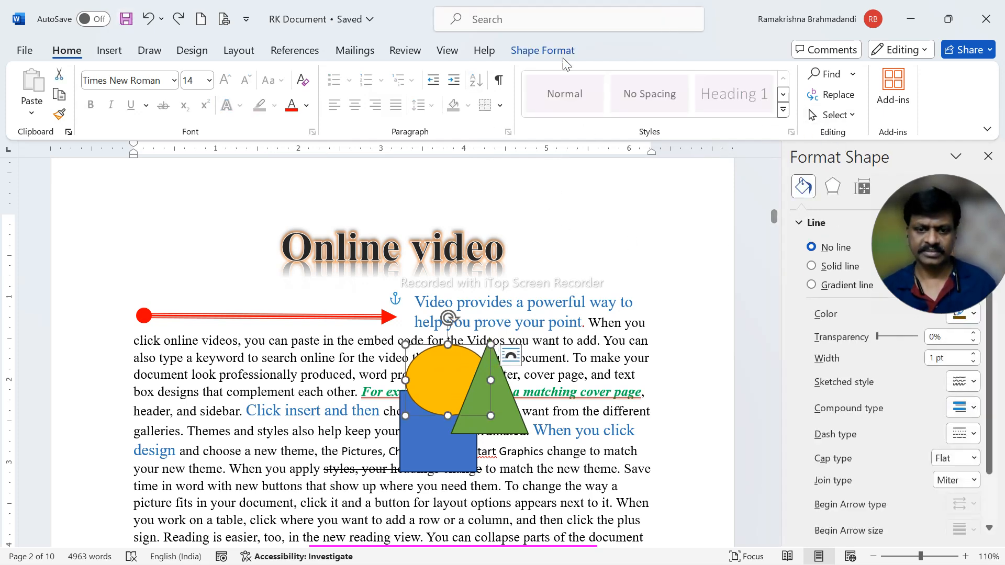
pyautogui.click(545, 42)
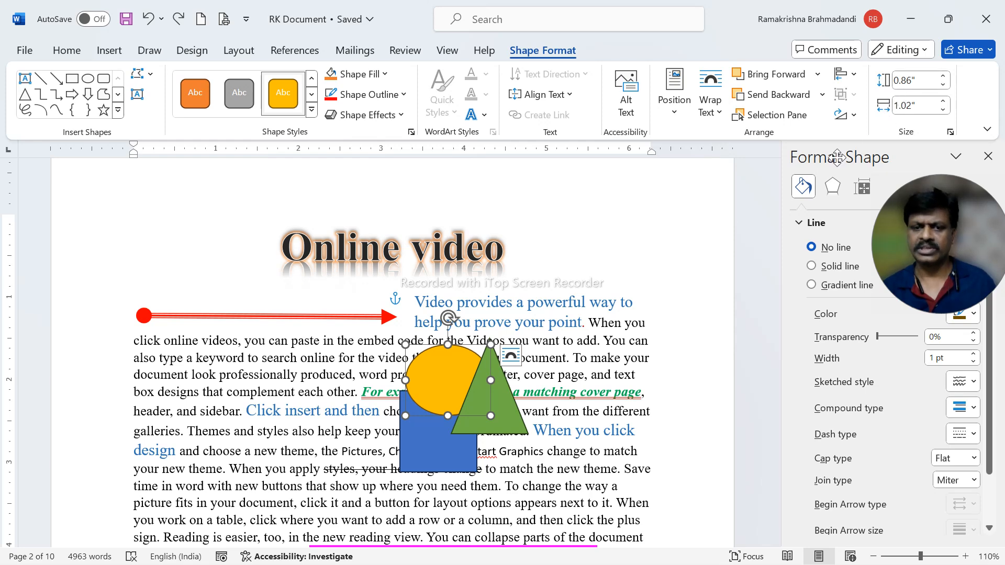
pyautogui.moveTo(451, 373); pyautogui.dragTo(316, 381)
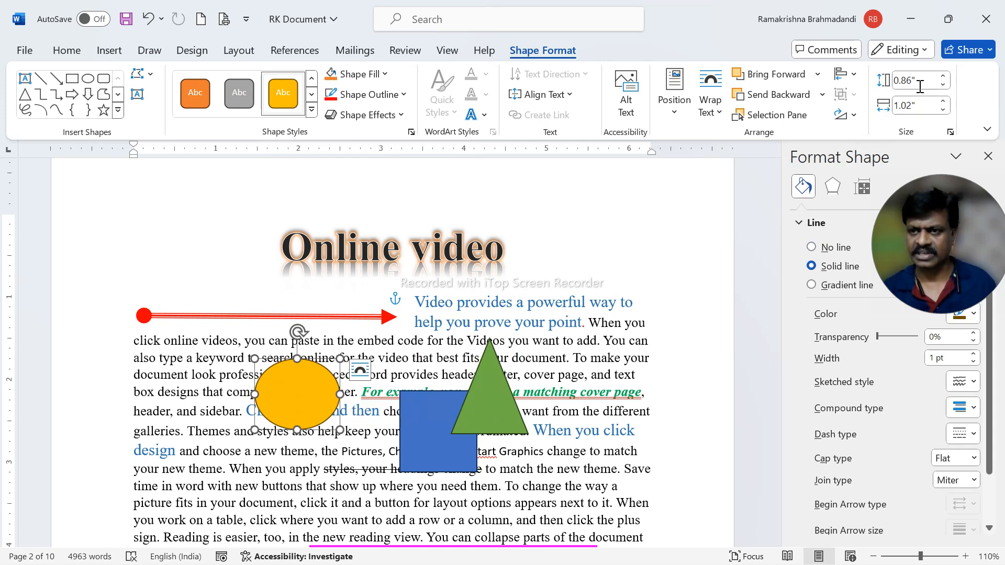
pyautogui.click(943, 76)
pyautogui.click(944, 77)
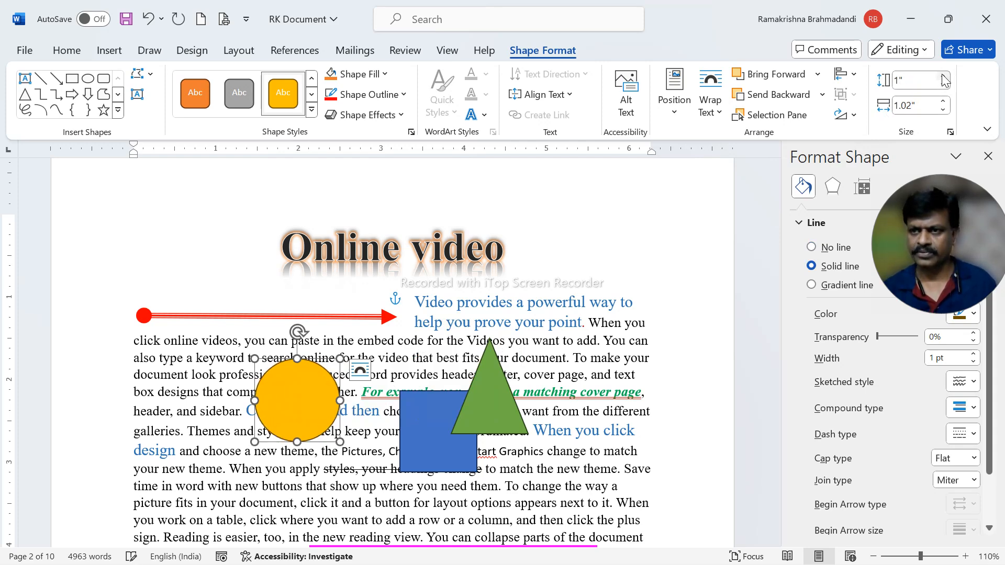
pyautogui.click(943, 109)
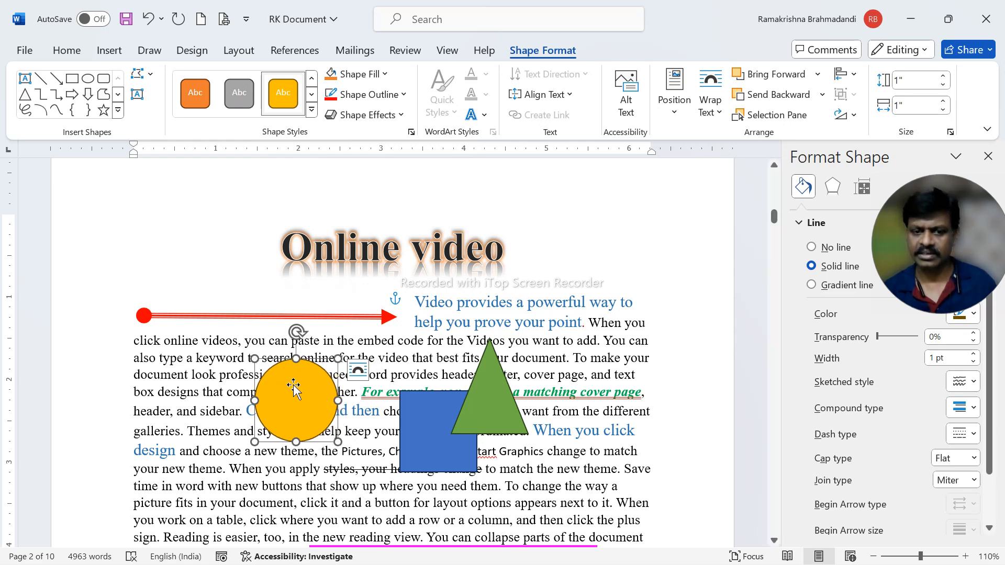
# - Straighten the red line by setting its height to 0", and set its width to 3"
pyautogui.click(371, 317)
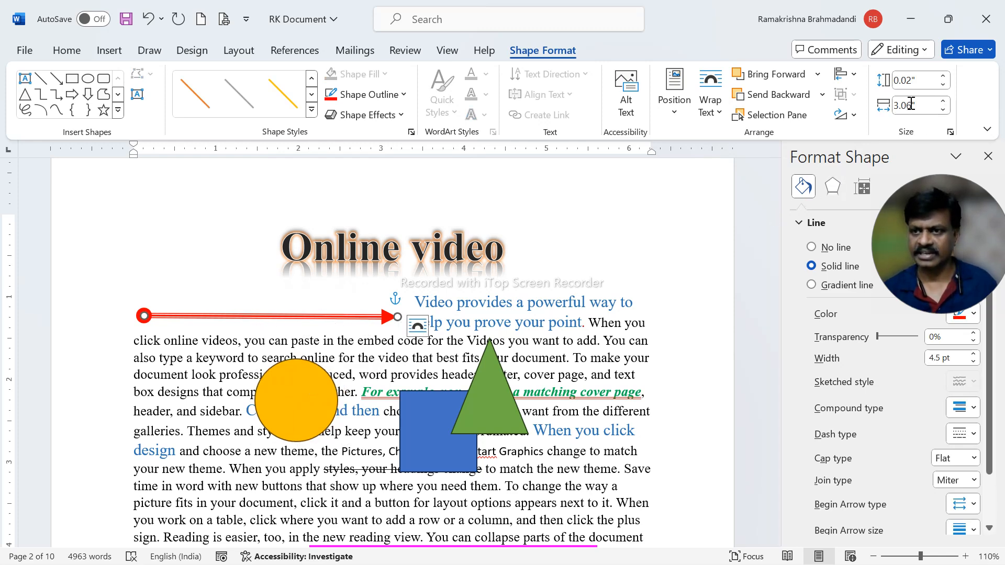
pyautogui.click(942, 84)
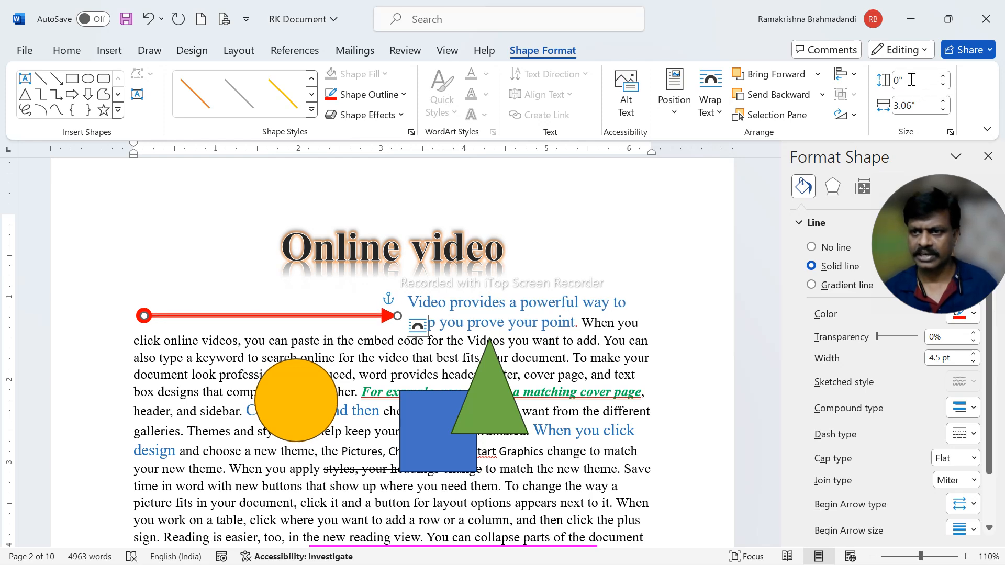
pyautogui.click(942, 110)
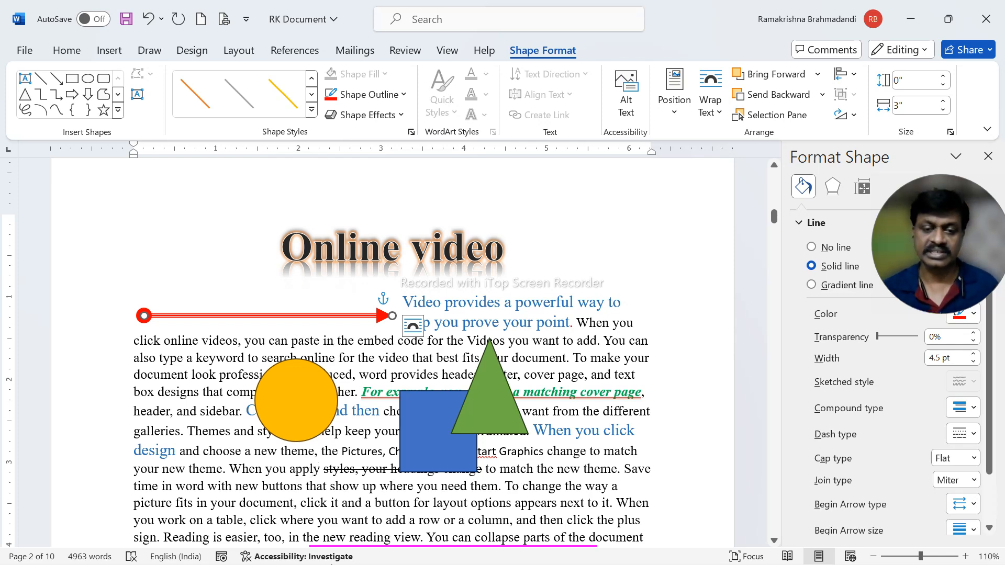
pyautogui.click(511, 324)
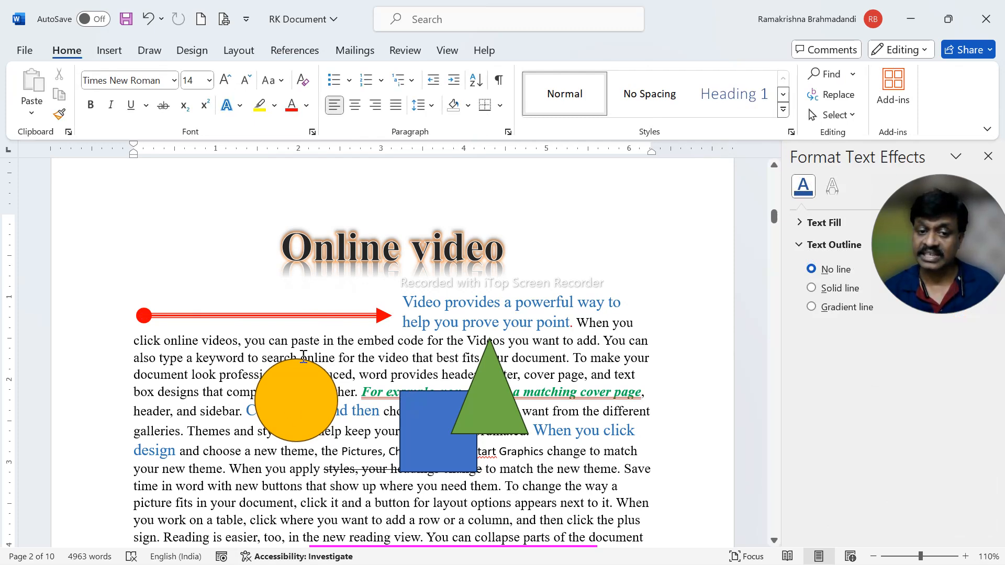
# - Move the green triangle, gold circle and blue square to the left margin below the red line's round end, overlapping one another
pyautogui.moveTo(490, 416); pyautogui.dragTo(174, 419)
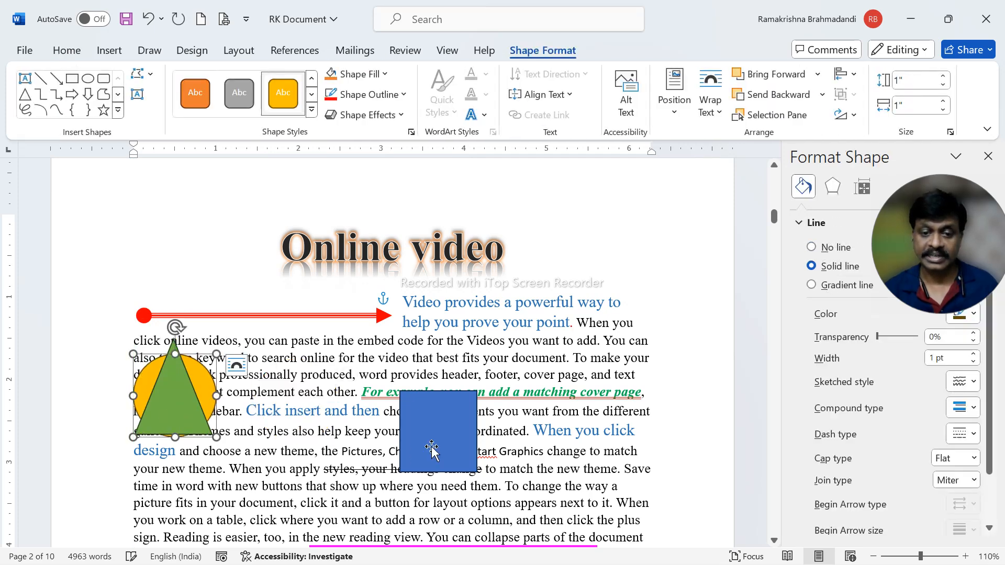
pyautogui.moveTo(429, 451); pyautogui.dragTo(147, 440)
pyautogui.press('Escape')
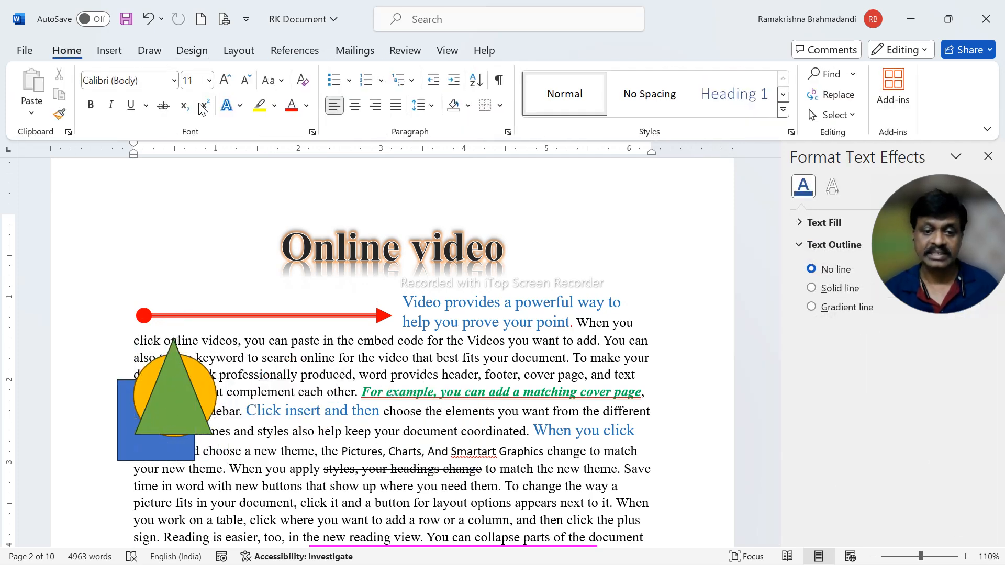
# - Draw a rectangle about 2.53" wide and 1.66" high below the title, covering the red line's arrow end
pyautogui.click(109, 53)
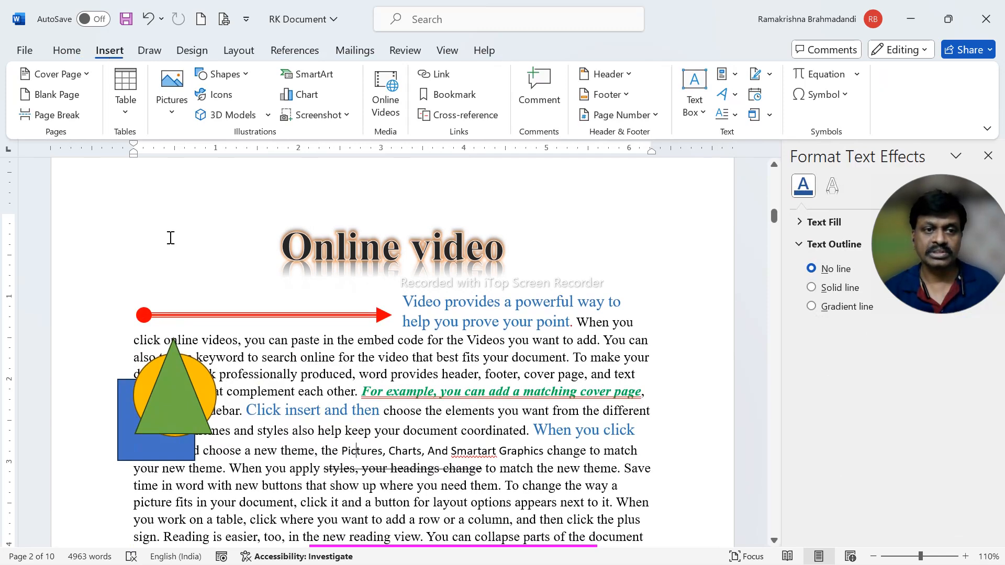
pyautogui.click(191, 376)
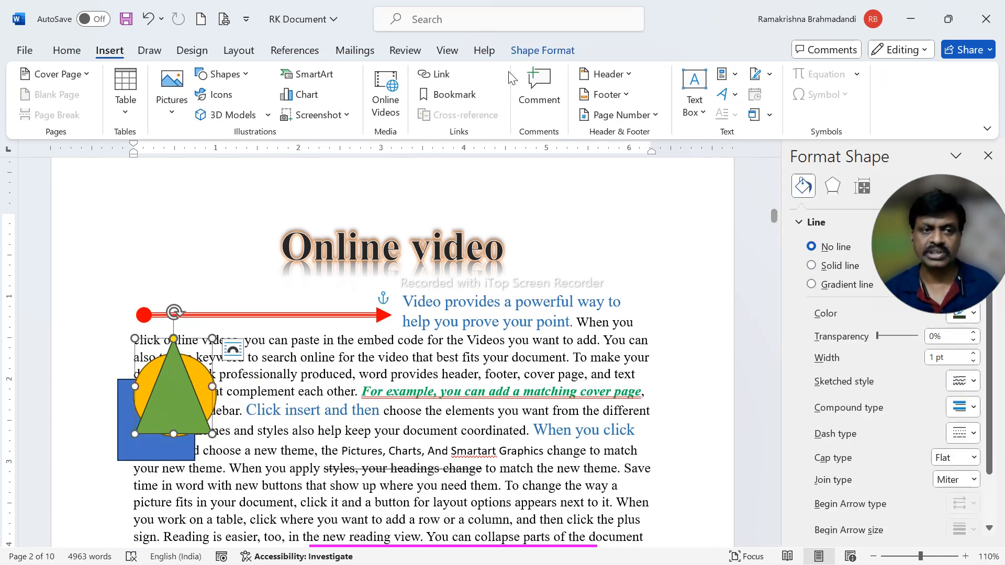
pyautogui.click(534, 52)
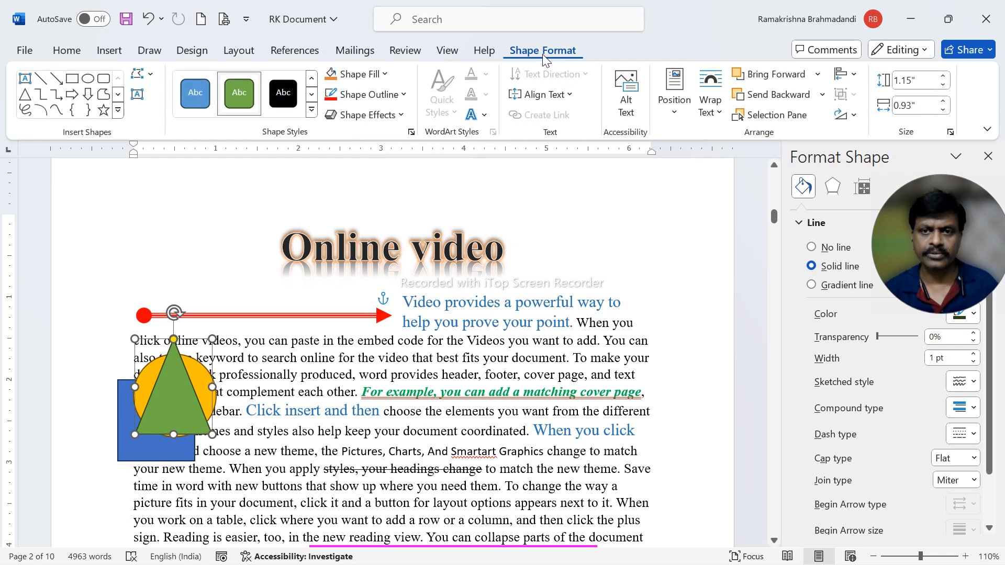
pyautogui.click(74, 82)
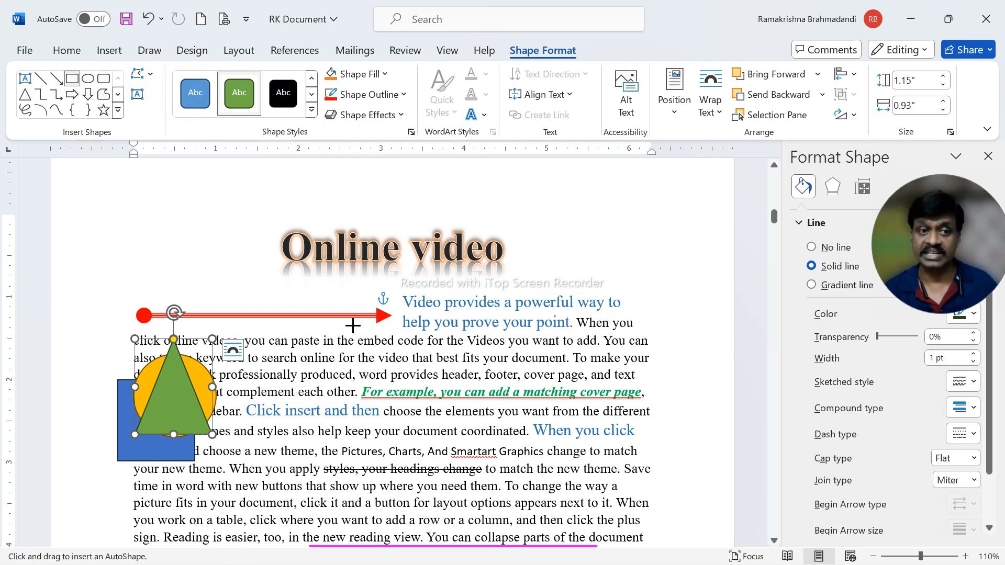
pyautogui.moveTo(314, 284); pyautogui.dragTo(592, 425)
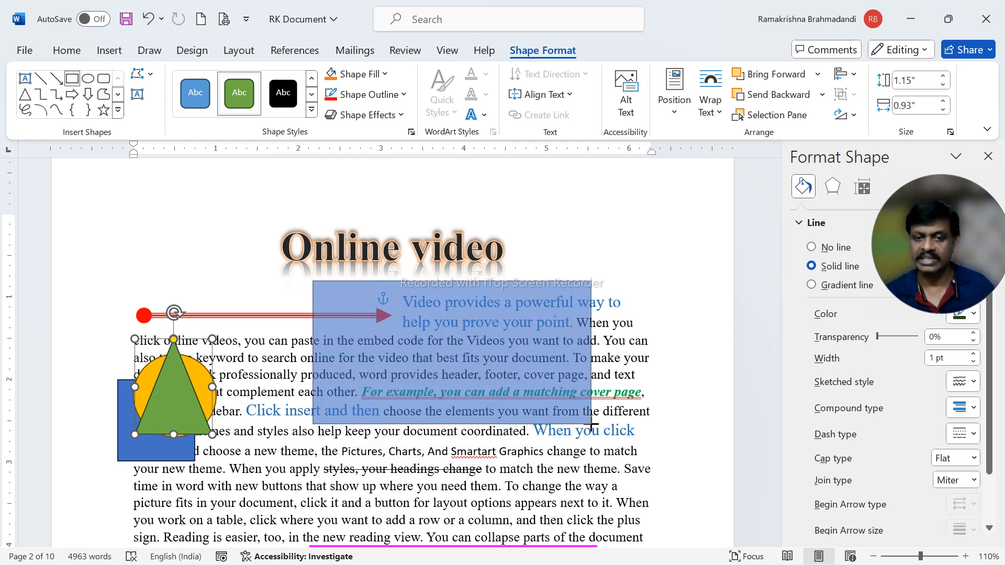
pyautogui.moveTo(592, 425); pyautogui.dragTo(522, 419)
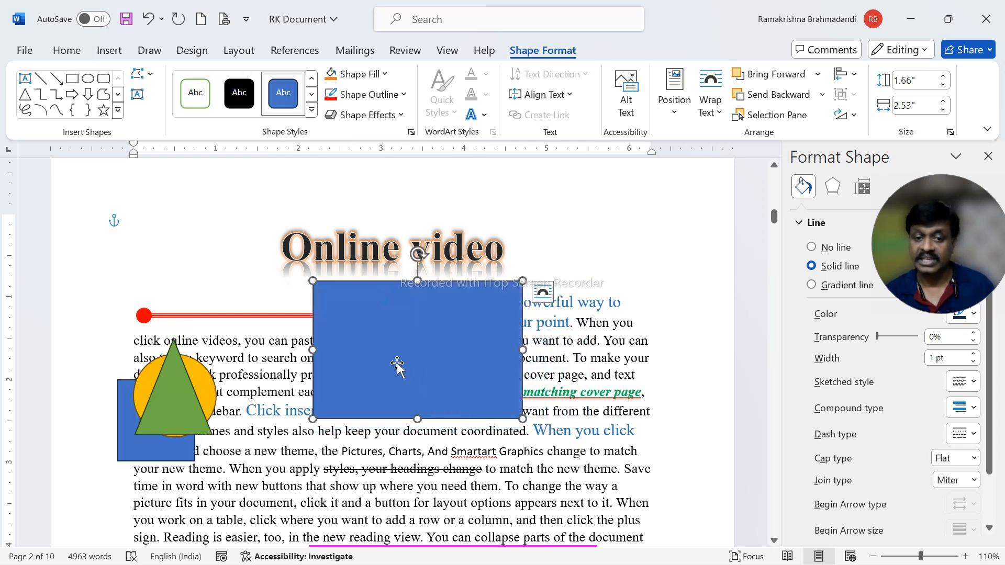
# - Draw a perfect square about 1.41" on each side to the right of the title
pyautogui.click(77, 79)
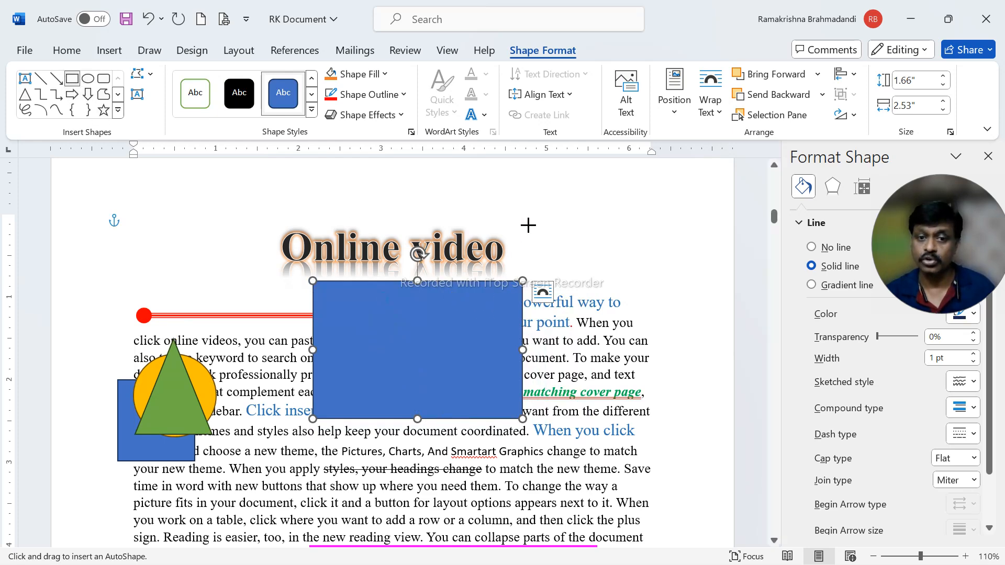
pyautogui.moveTo(559, 238)
pyautogui.mouseDown()
pyautogui.moveTo(759, 446)
pyautogui.moveTo(271, 418)
pyautogui.moveTo(291, 380)
pyautogui.moveTo(419, 332)
pyautogui.moveTo(347, 395)
pyautogui.moveTo(738, 426)
pyautogui.moveTo(764, 457)
pyautogui.moveTo(740, 426)
pyautogui.moveTo(572, 384)
pyautogui.mouseUp()
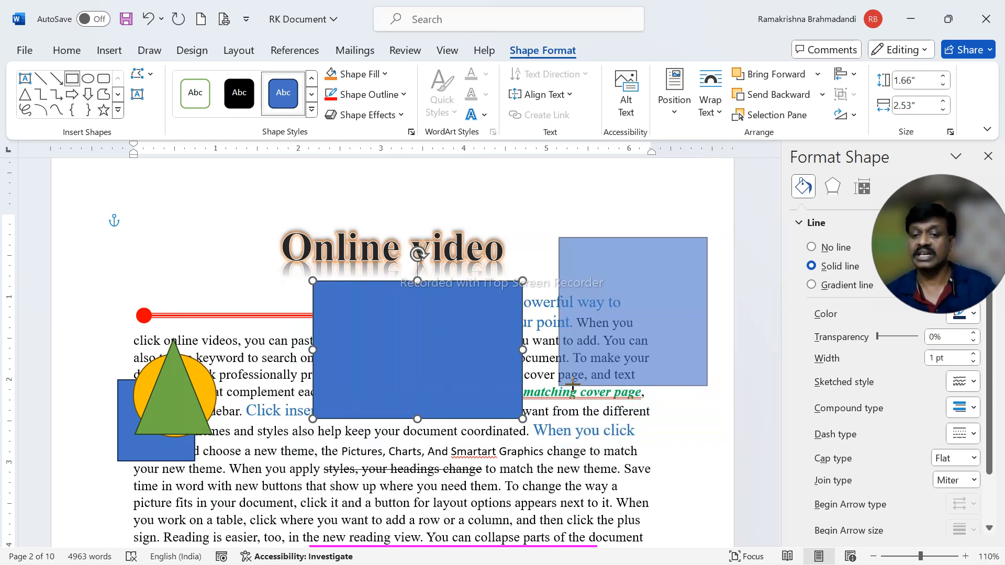
pyautogui.moveTo(572, 385); pyautogui.dragTo(590, 359)
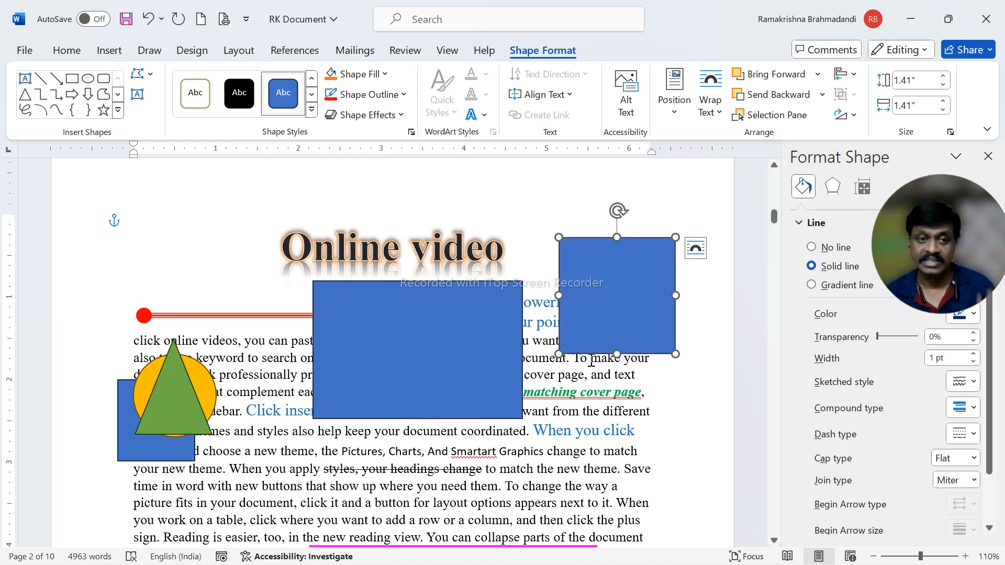
# - Draw a perfect circle about 1.05" in diameter just left of the title and deselect it
pyautogui.click(87, 78)
pyautogui.moveTo(189, 207); pyautogui.dragTo(311, 372)
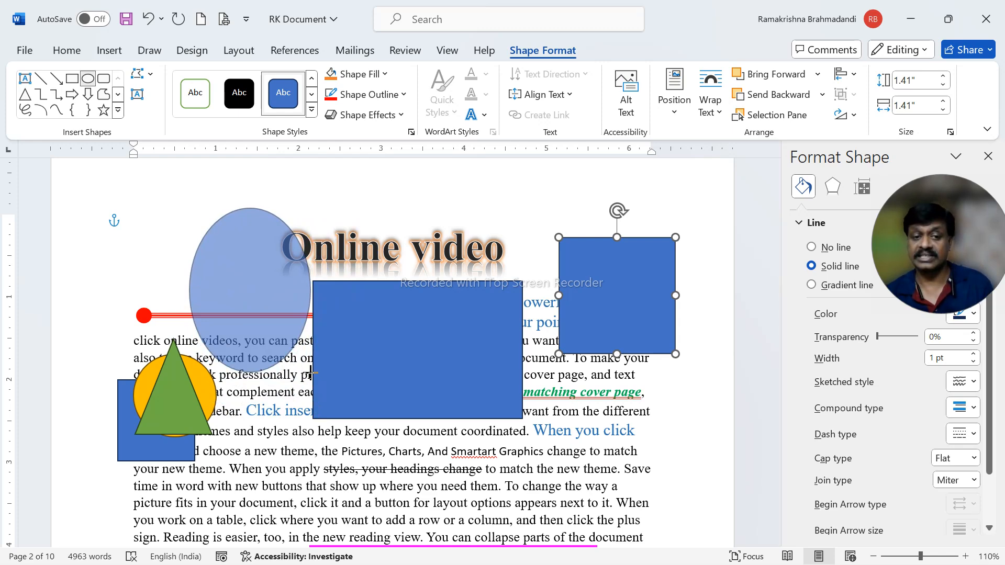
pyautogui.moveTo(310, 372); pyautogui.dragTo(277, 295)
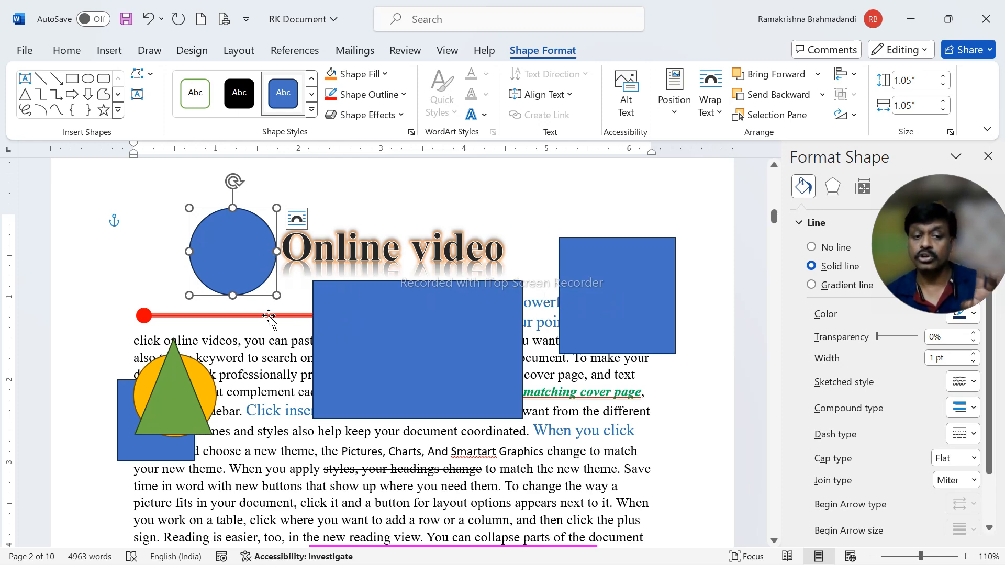
pyautogui.click(276, 383)
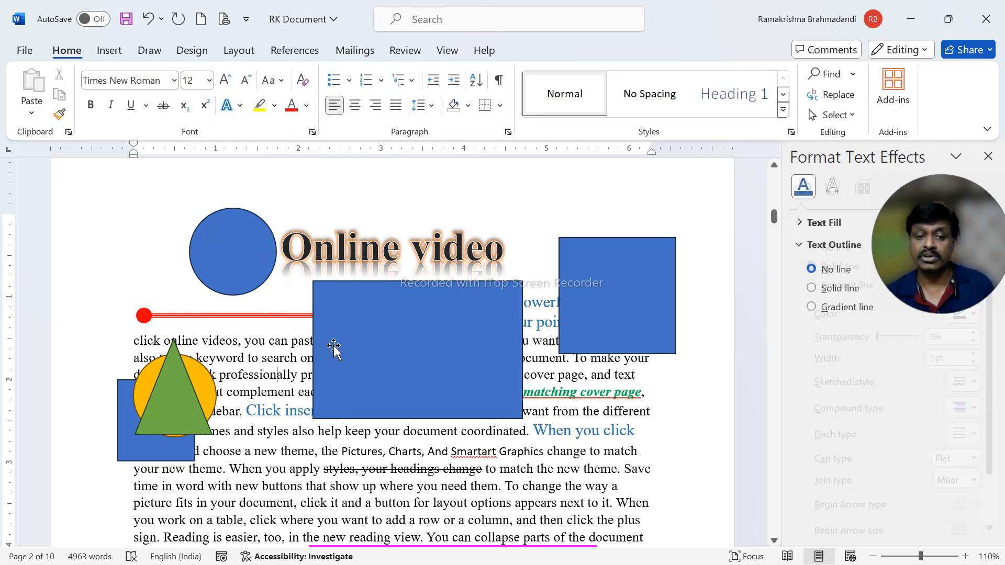
# - Apply the gold intense-effect theme style to the large rectangle below the title and change its fill to dark orange
pyautogui.click(343, 312)
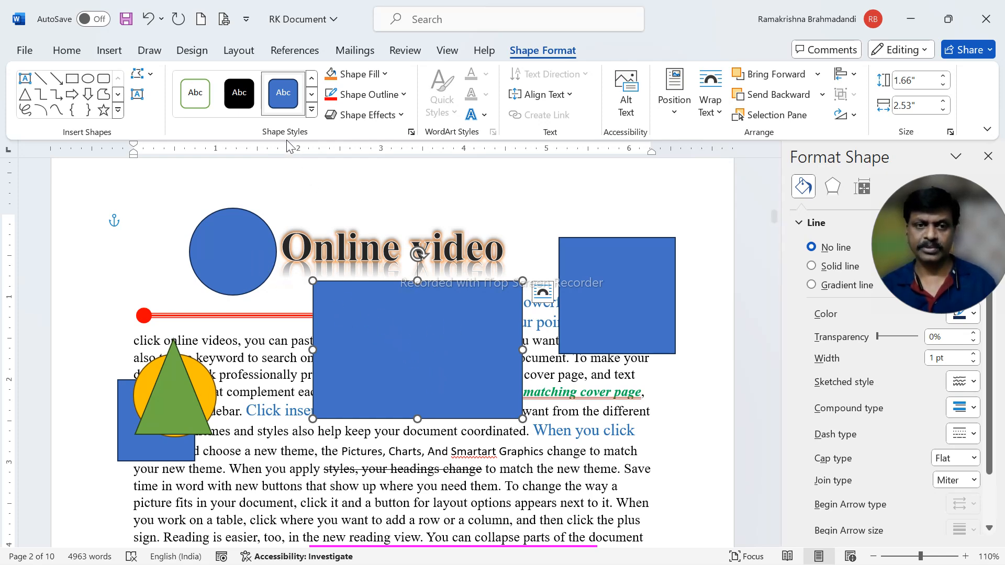
pyautogui.click(312, 110)
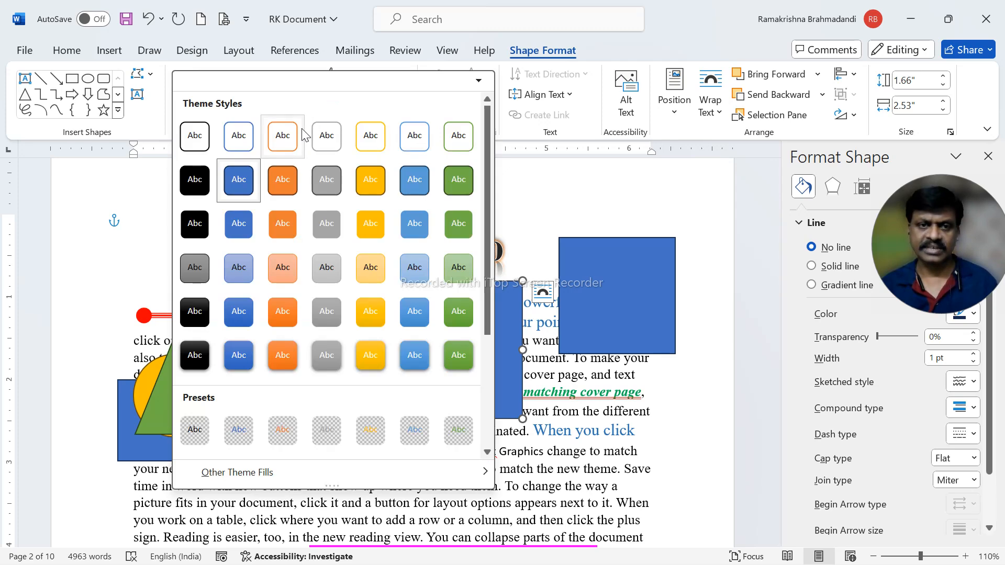
pyautogui.click(365, 357)
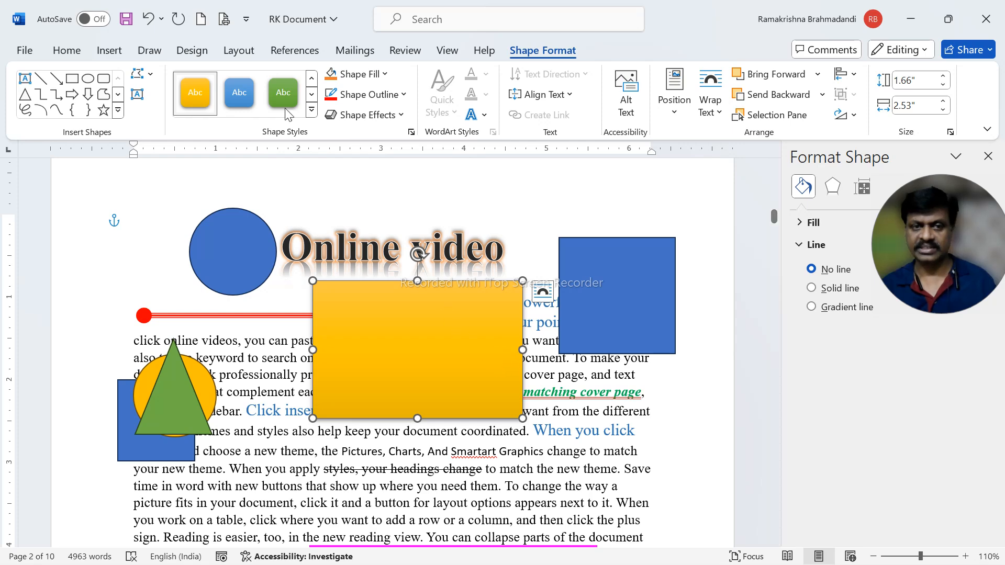
pyautogui.click(384, 74)
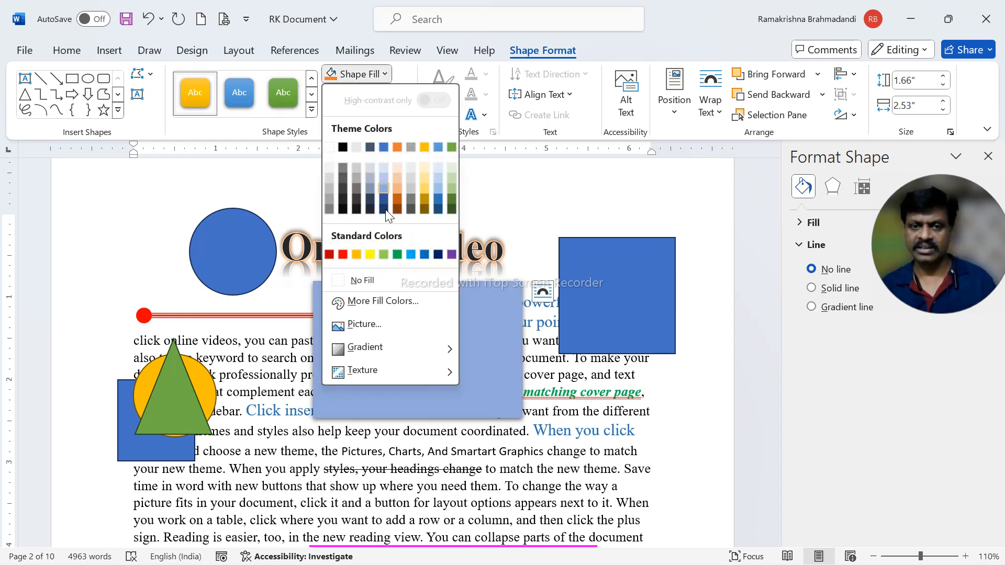
pyautogui.moveTo(365, 350)
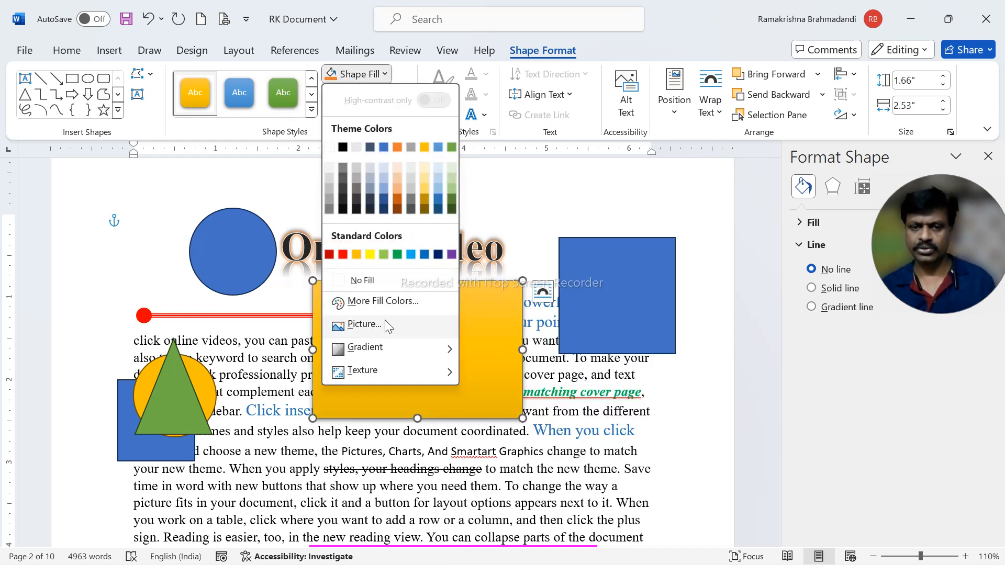
pyautogui.click(396, 195)
pyautogui.click(361, 74)
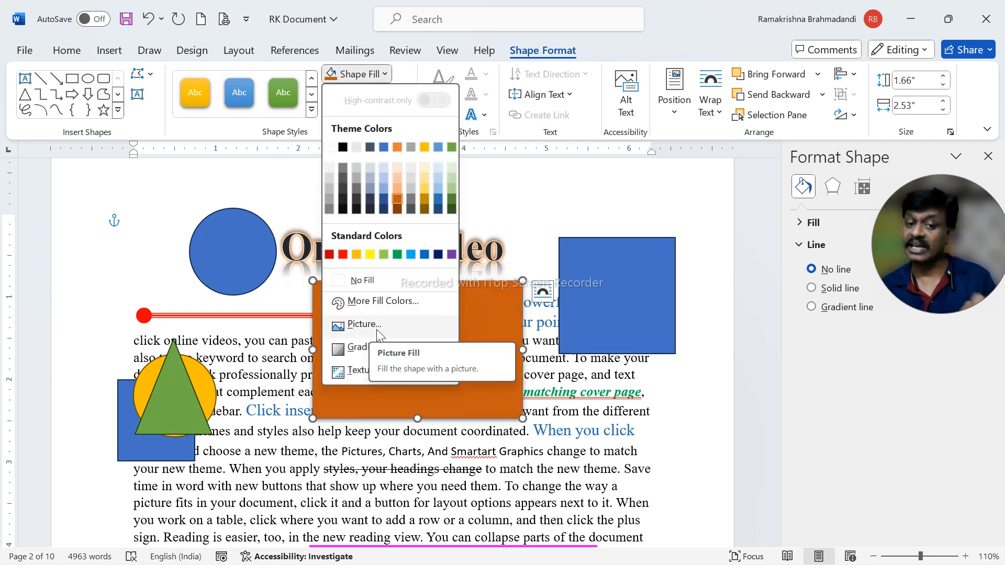
pyautogui.click(267, 290)
# - Fill the blue circle beside the title with the picture file RK 1 from the Pictures folder
pyautogui.click(234, 250)
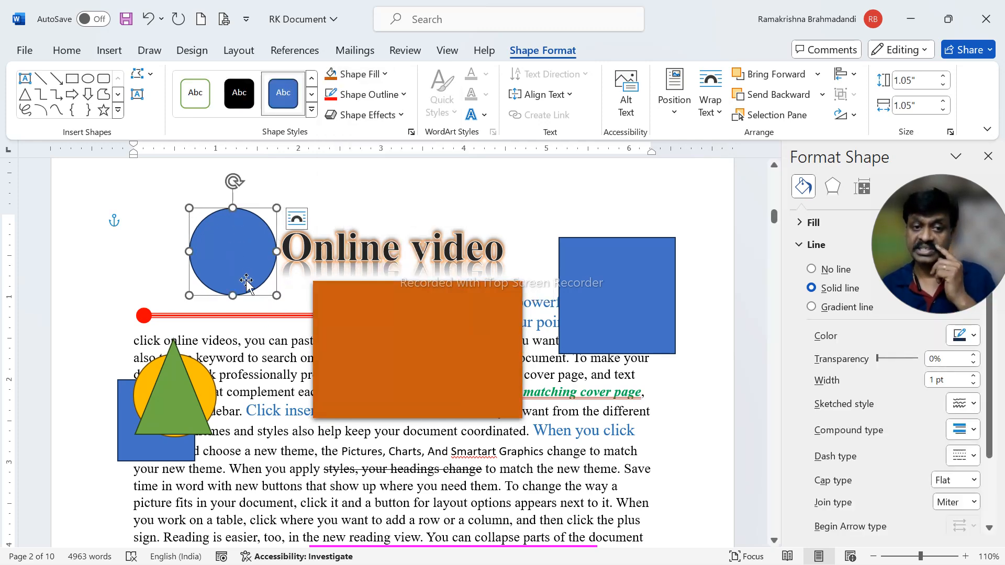
pyautogui.click(384, 76)
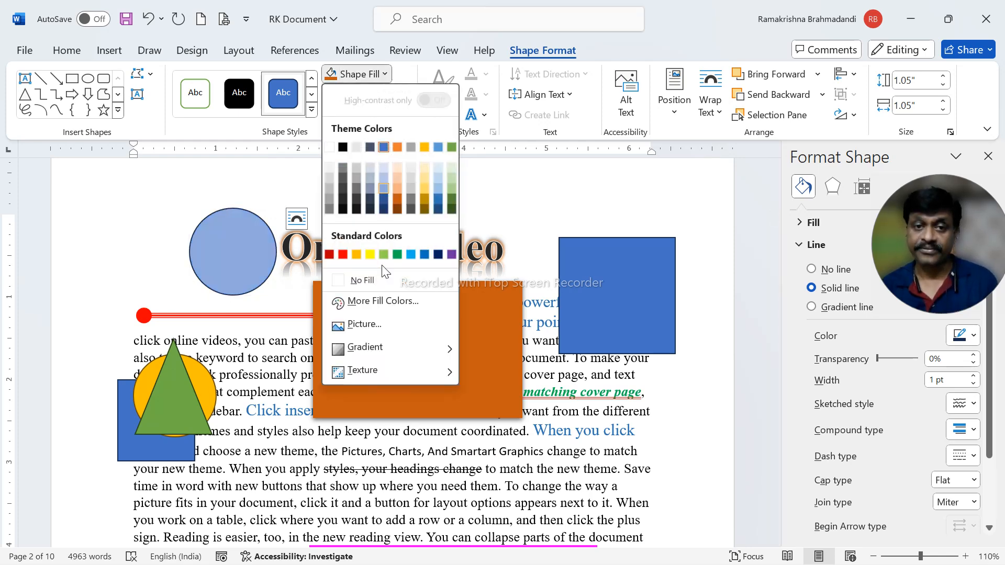
pyautogui.click(374, 329)
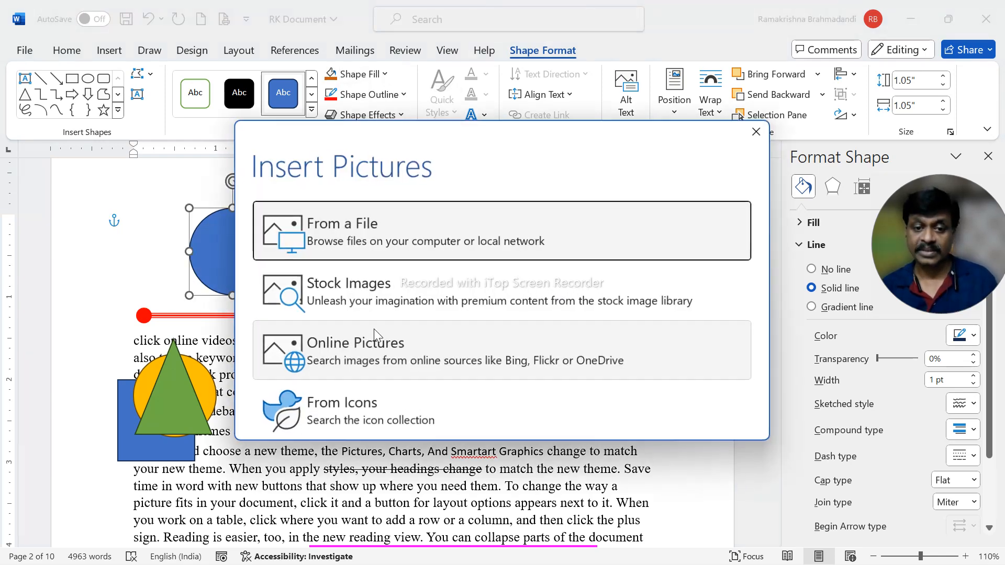
pyautogui.click(325, 224)
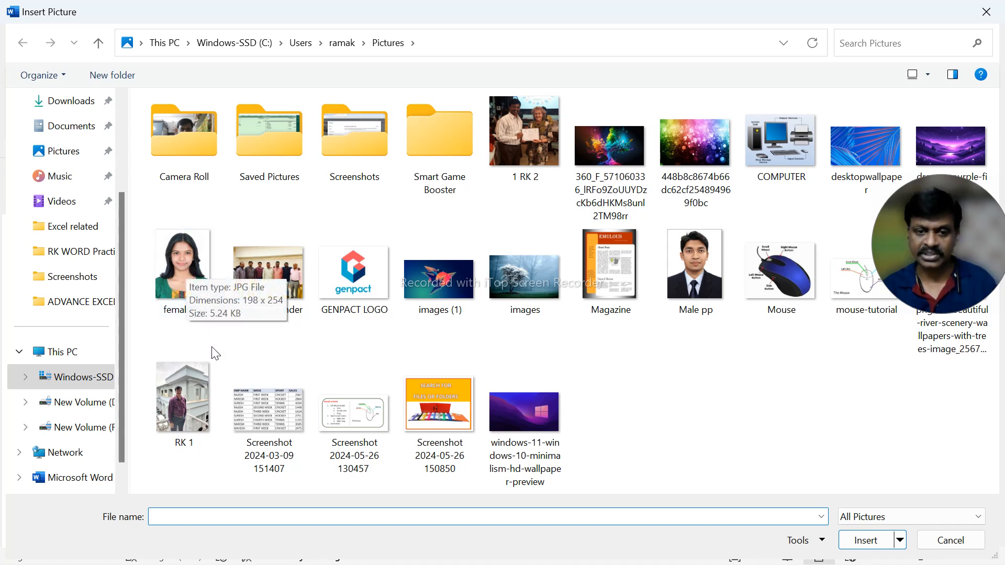
pyautogui.click(178, 405)
pyautogui.doubleClick(181, 403)
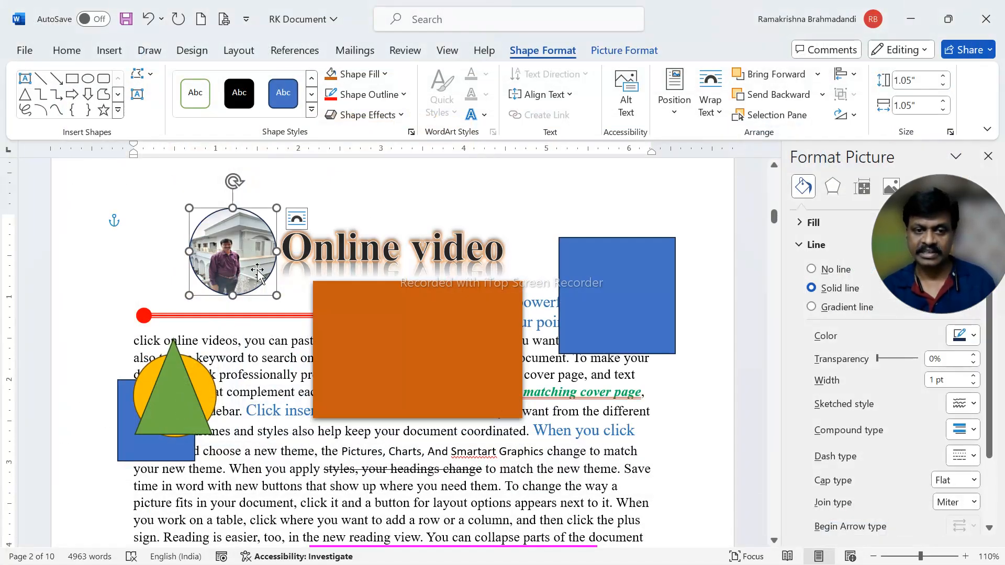
# - Enlarge the picture-filled circle to about 3.11" in height and width and move it right over the orange rectangle
pyautogui.click(414, 358)
pyautogui.click(253, 269)
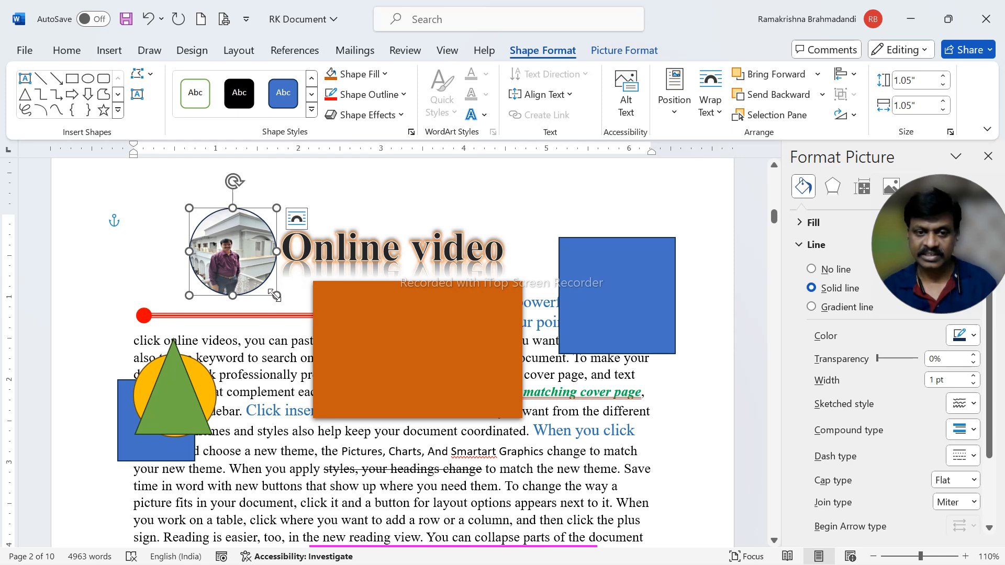
pyautogui.moveTo(276, 296); pyautogui.dragTo(441, 470)
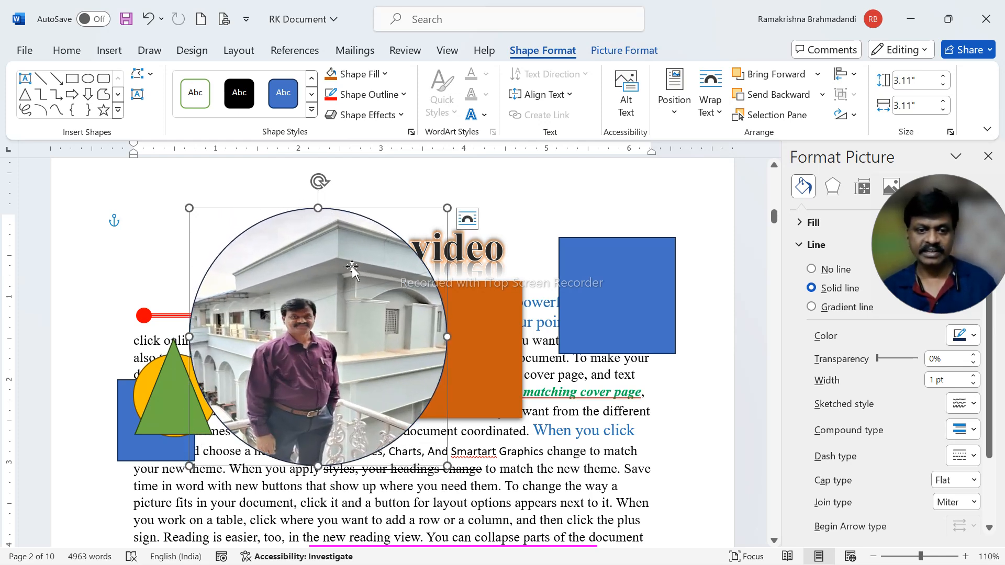
pyautogui.moveTo(372, 364); pyautogui.dragTo(461, 370)
# - Undo a distorting resize of the picture-filled circle and shrink it proportionally to about 1.94" in height and width
pyautogui.moveTo(536, 215); pyautogui.dragTo(448, 283)
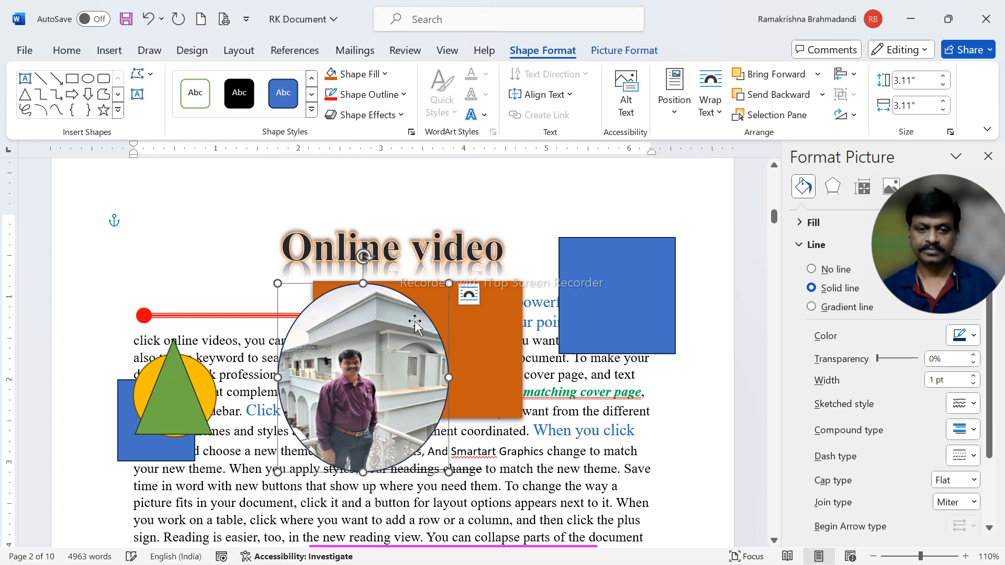
pyautogui.hotkey('ctrl', 'z')
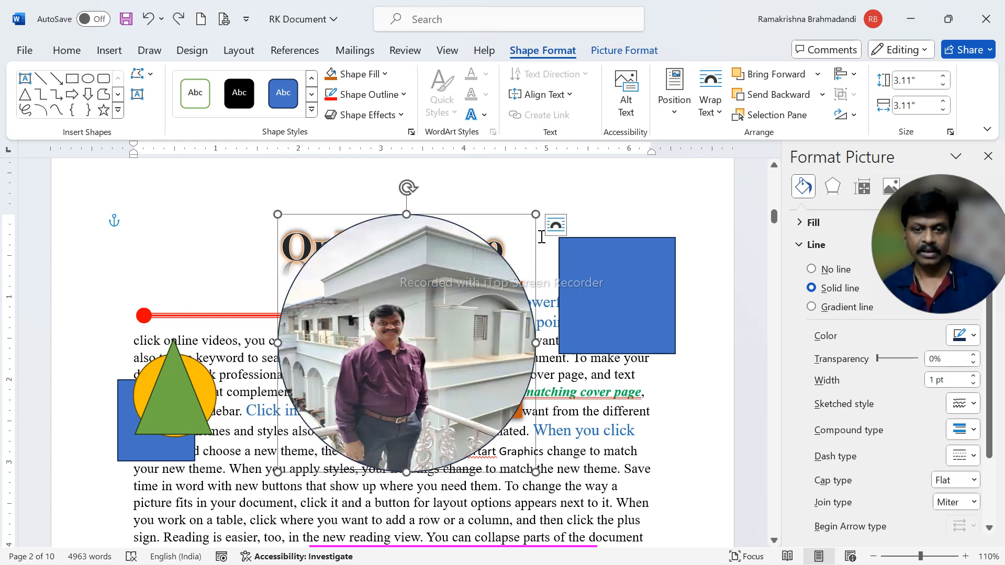
pyautogui.moveTo(536, 214); pyautogui.dragTo(438, 311)
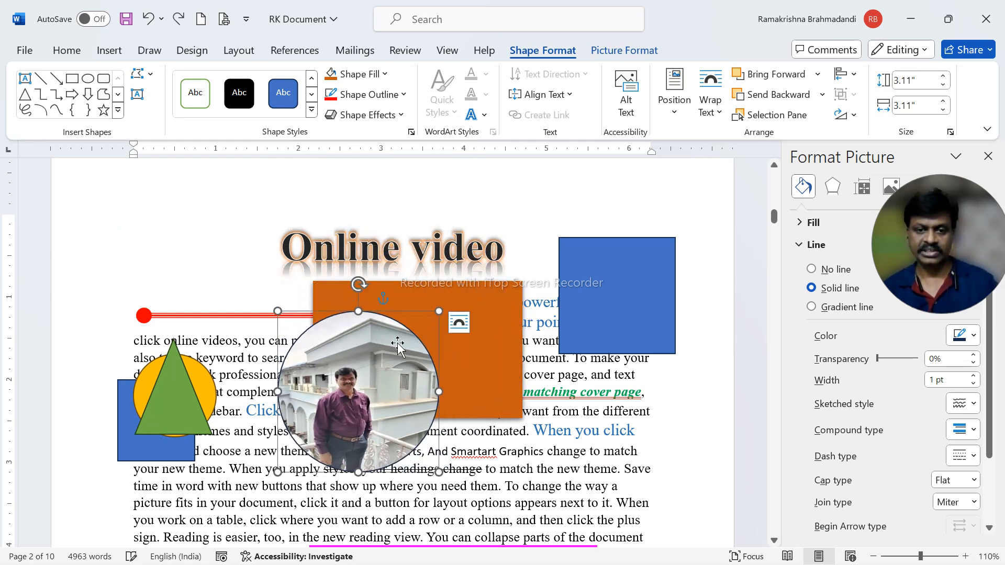
# - Move the picture-filled circle down the page, over the left part of the text just above the 25² and H₂O line
pyautogui.scroll(-3, 392, 385)
pyautogui.moveTo(366, 270); pyautogui.dragTo(396, 411)
pyautogui.scroll(-3, 397, 411)
pyautogui.moveTo(406, 305); pyautogui.dragTo(280, 357)
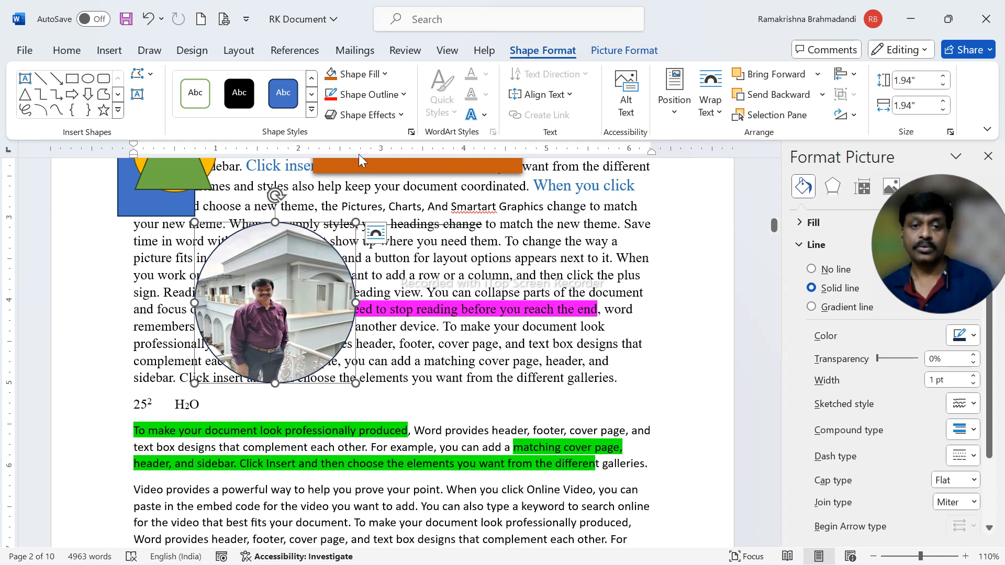
# - Open the detailed fill options for the picture-filled circle and try No fill before switching to a solid dark orange fill
pyautogui.click(383, 76)
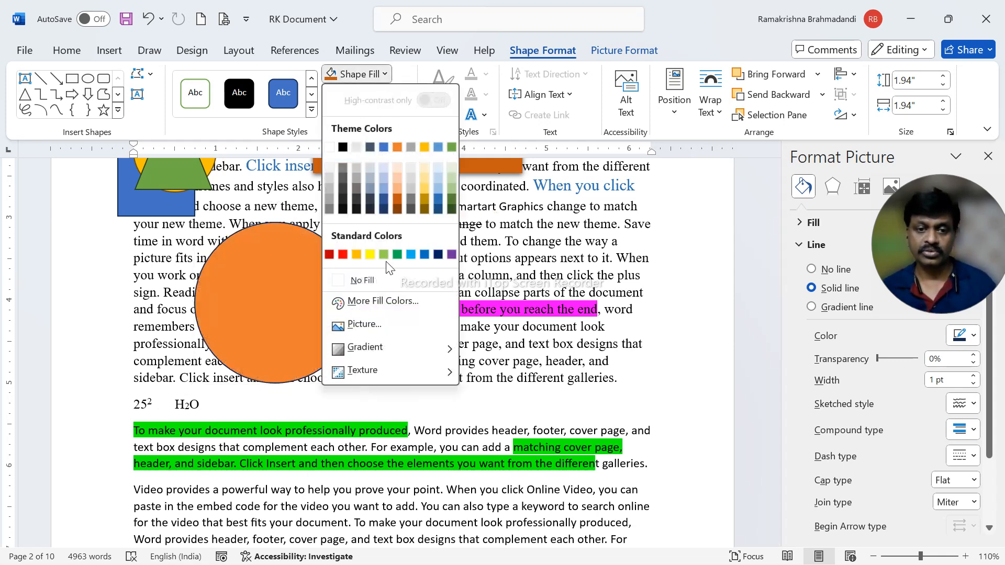
pyautogui.moveTo(361, 350)
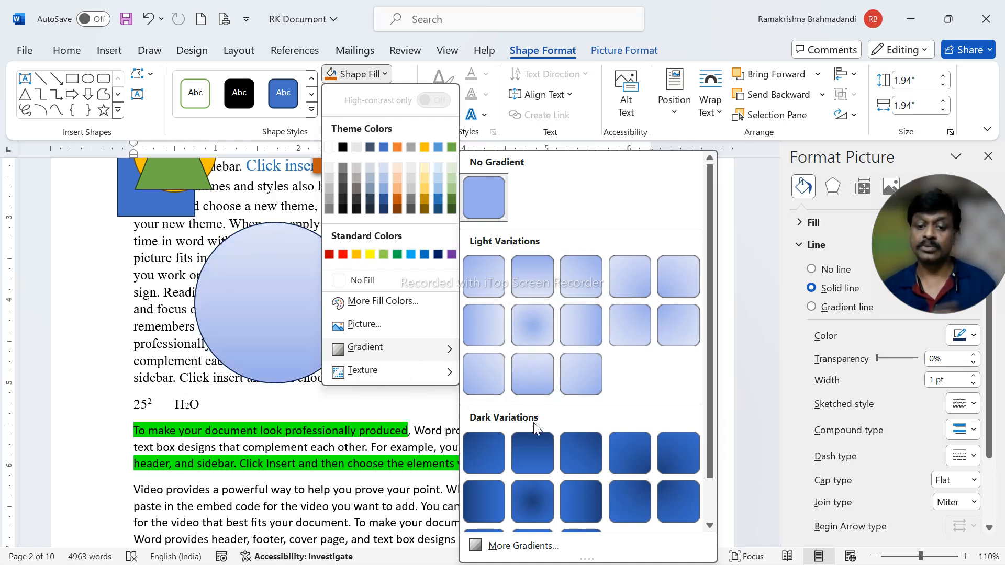
pyautogui.scroll(-1, 538, 428)
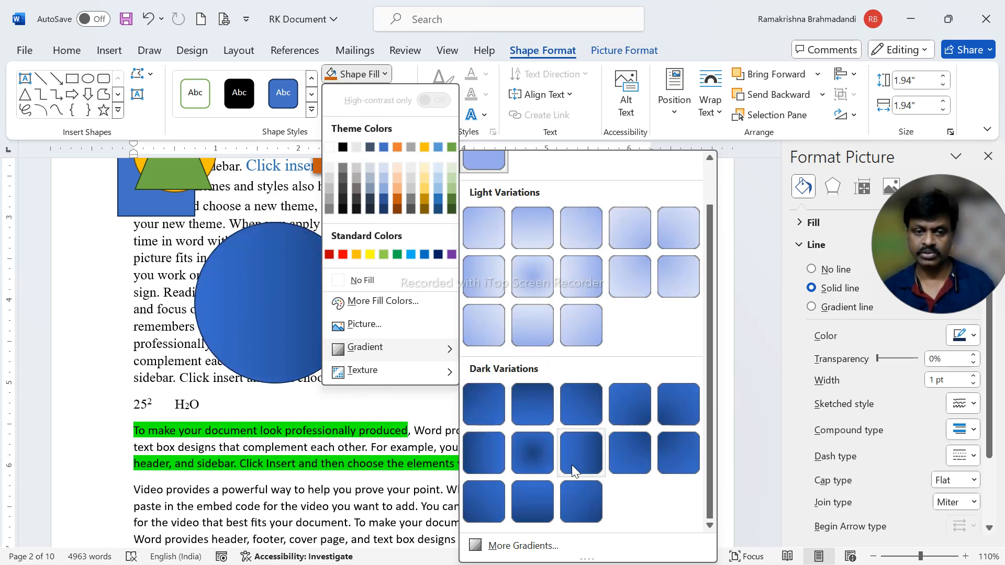
pyautogui.click(525, 546)
pyautogui.moveTo(925, 245); pyautogui.dragTo(755, 93)
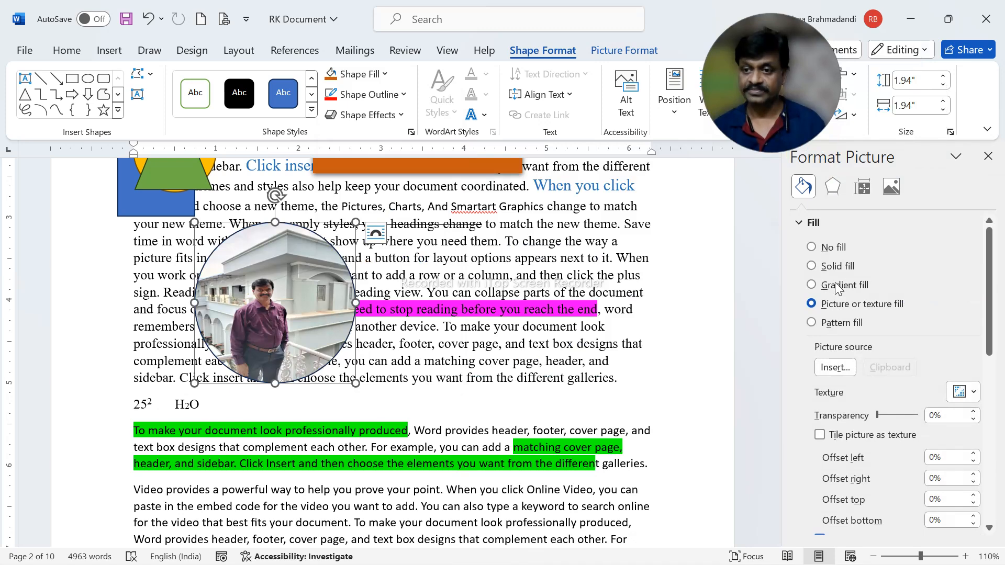
pyautogui.click(828, 247)
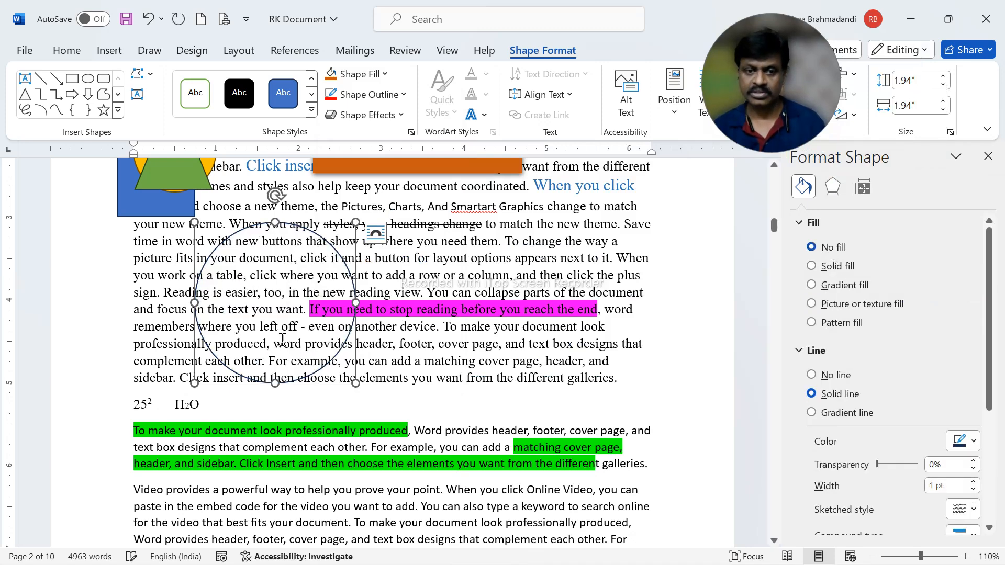
pyautogui.click(853, 268)
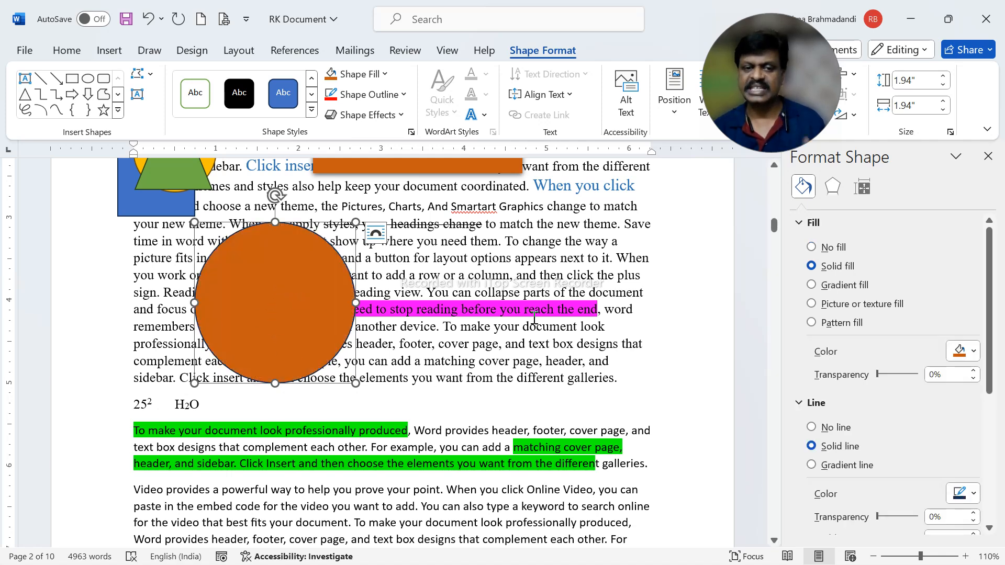
# - Recolour the circle's solid fill green, try it at 63% transparency and set the transparency back to 0%
pyautogui.click(973, 352)
pyautogui.click(945, 311)
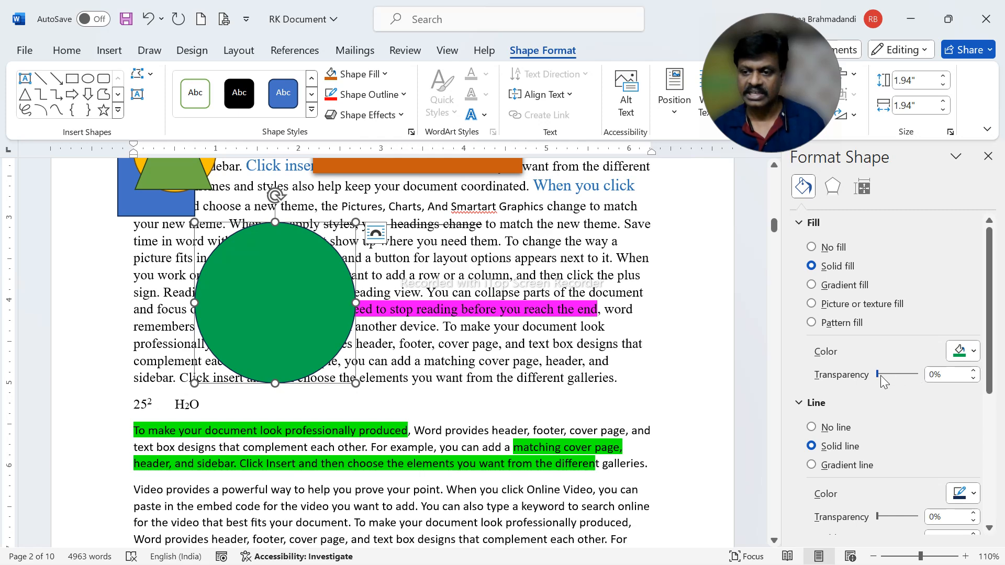
pyautogui.moveTo(878, 376); pyautogui.dragTo(904, 378)
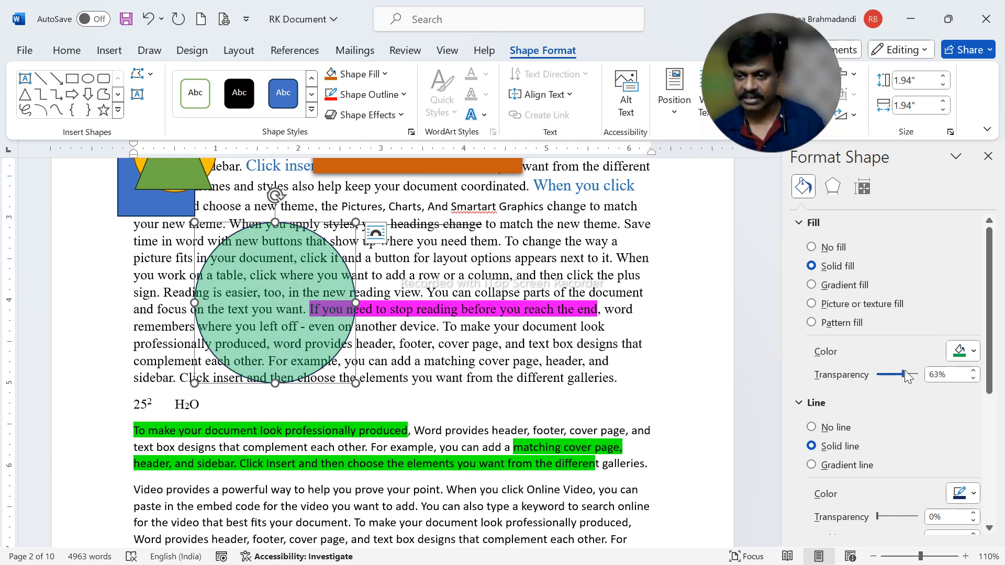
pyautogui.moveTo(902, 375); pyautogui.dragTo(877, 375)
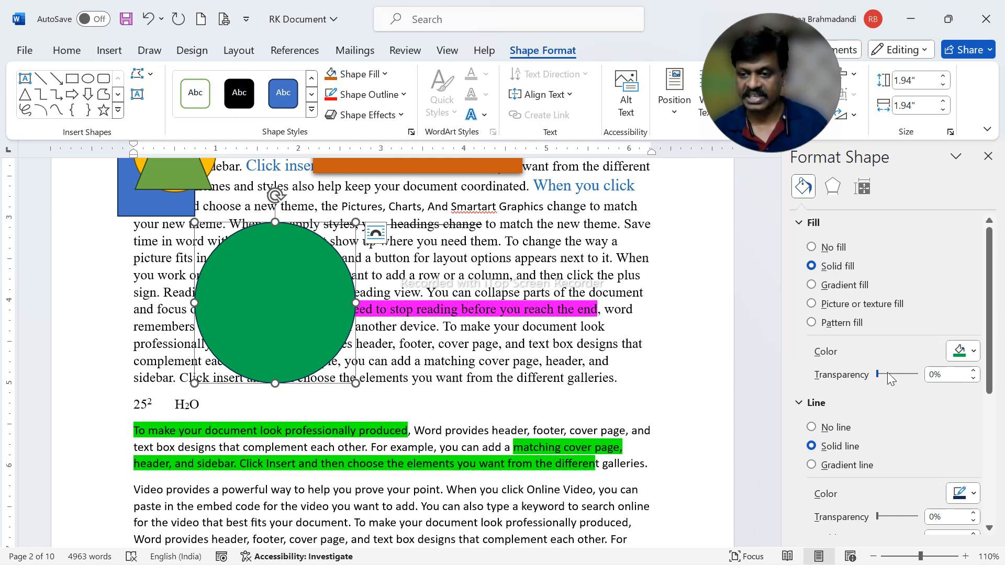
# - Switch the circle to a gradient fill and apply the green radial preset from the fourth row of preset gradients
pyautogui.click(846, 285)
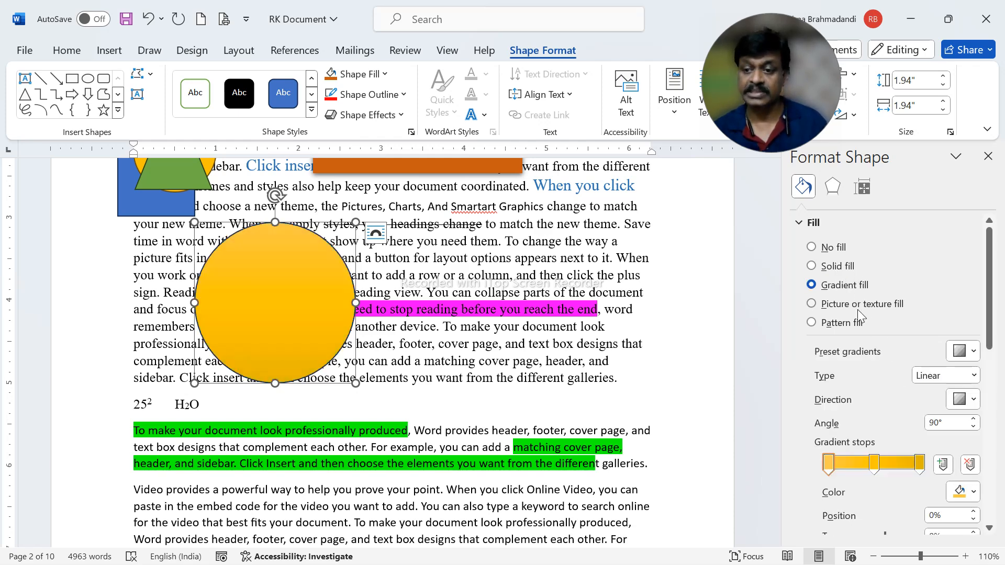
pyautogui.click(963, 351)
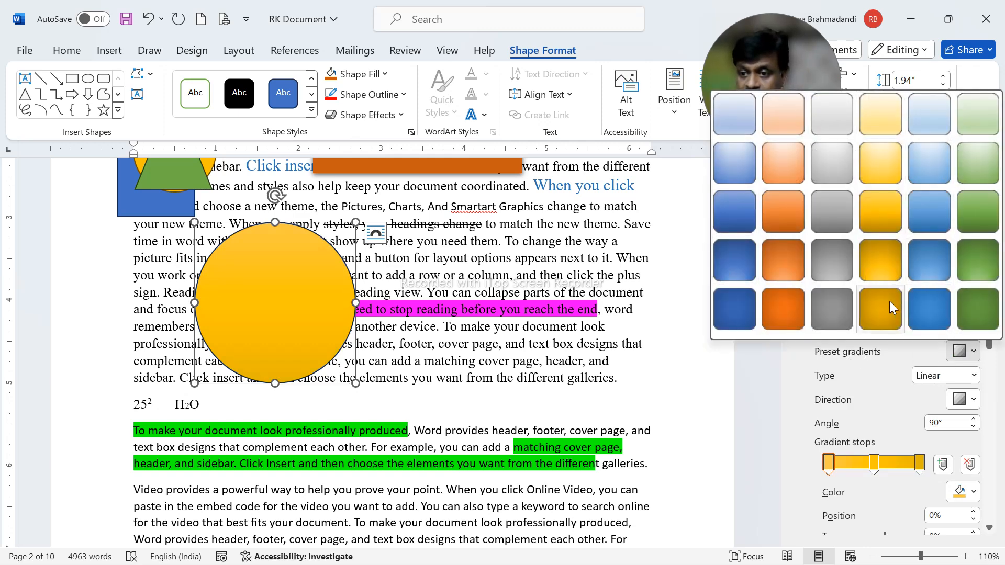
pyautogui.click(973, 265)
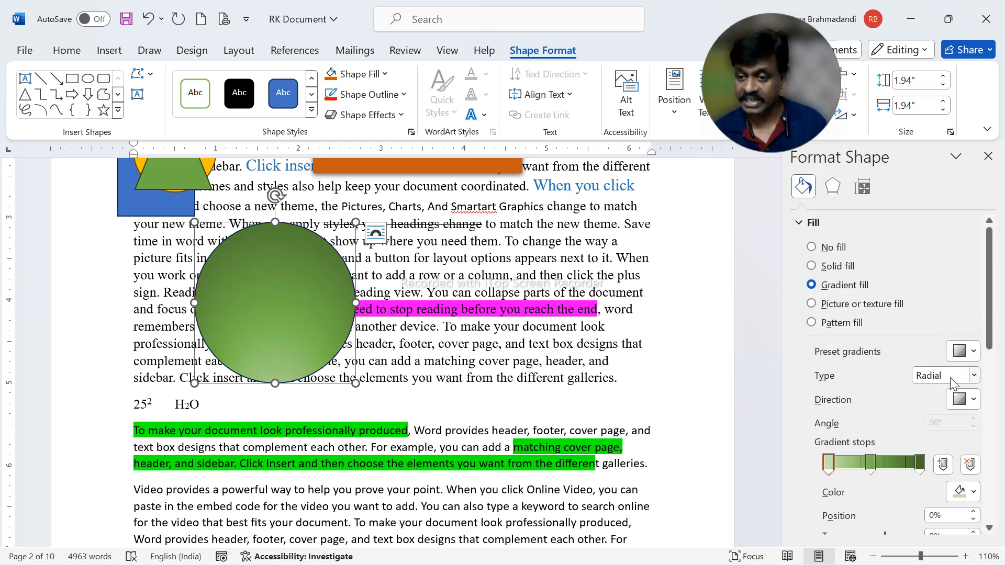
# - Try the Linear, Radial, Rectangular and Path gradient types on the circle and return to Linear
pyautogui.click(974, 375)
pyautogui.click(942, 392)
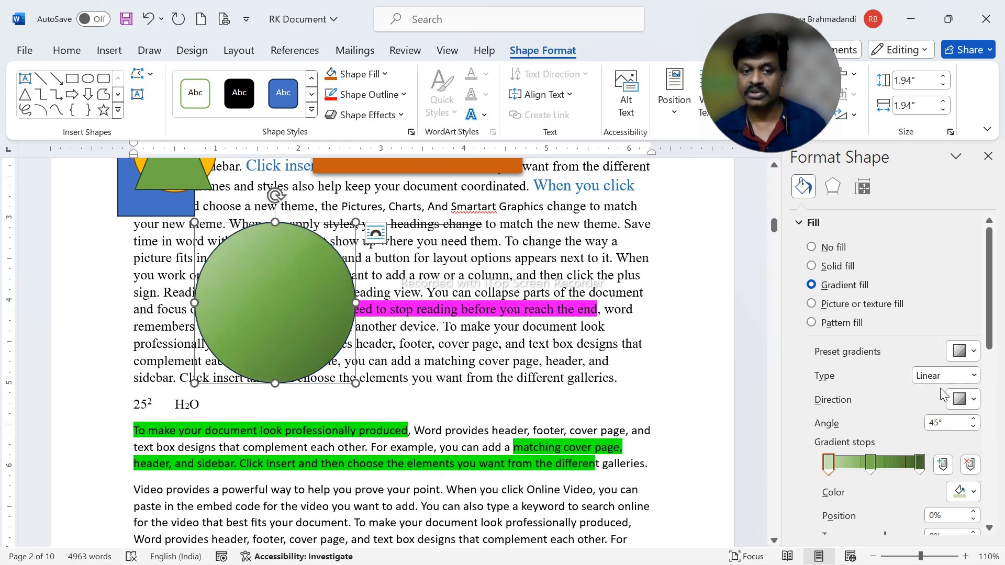
pyautogui.click(945, 381)
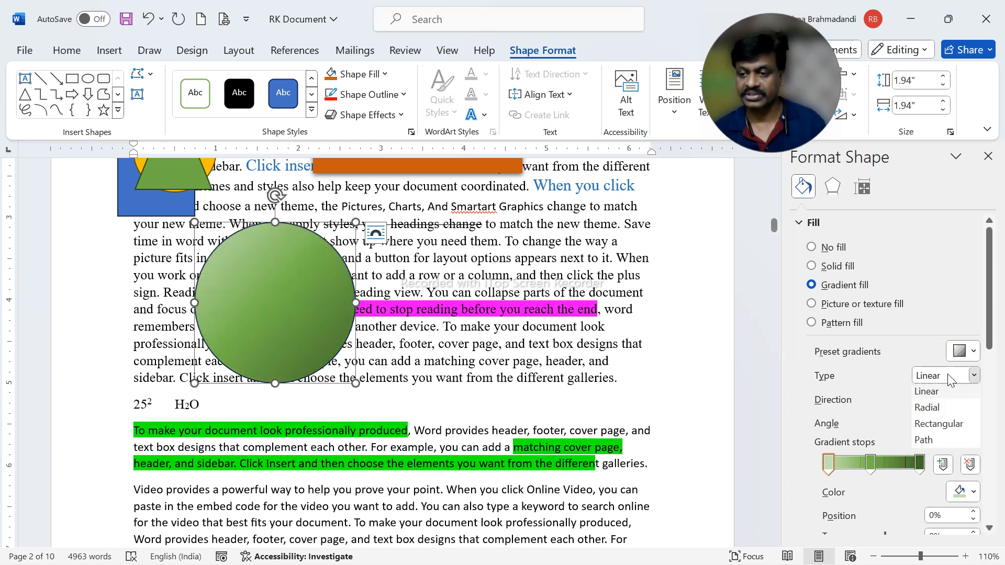
pyautogui.click(939, 403)
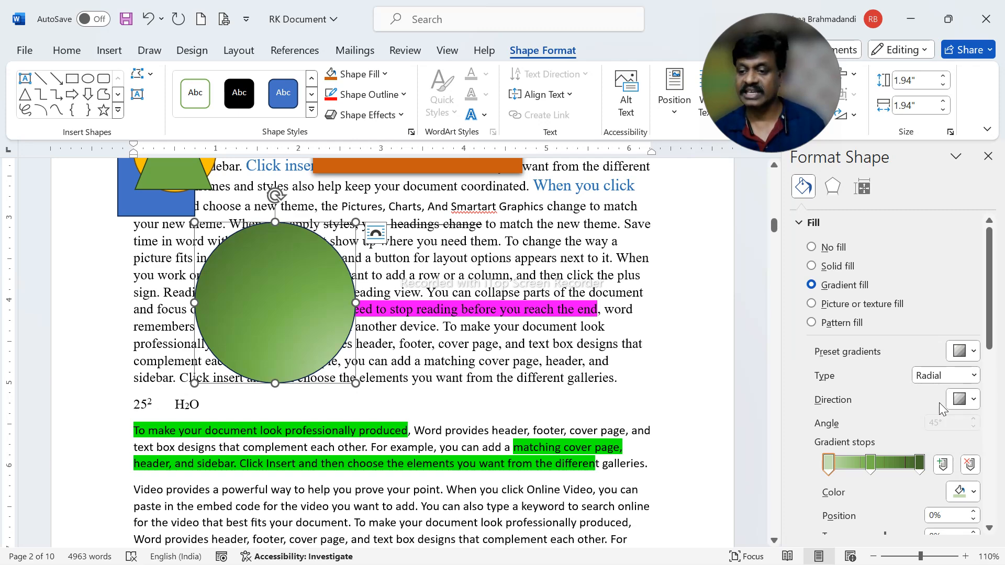
pyautogui.click(972, 375)
pyautogui.click(942, 424)
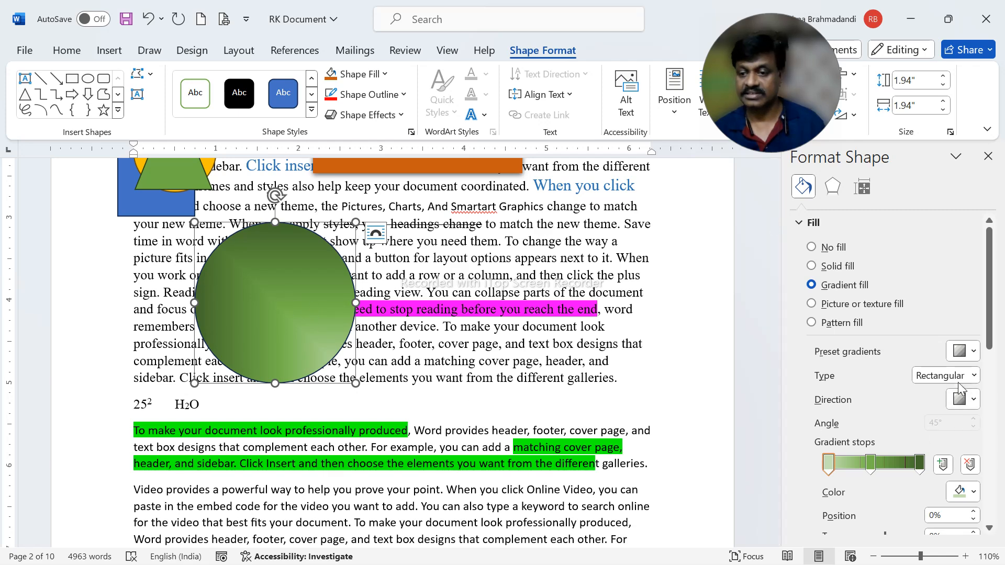
pyautogui.click(973, 376)
pyautogui.click(934, 438)
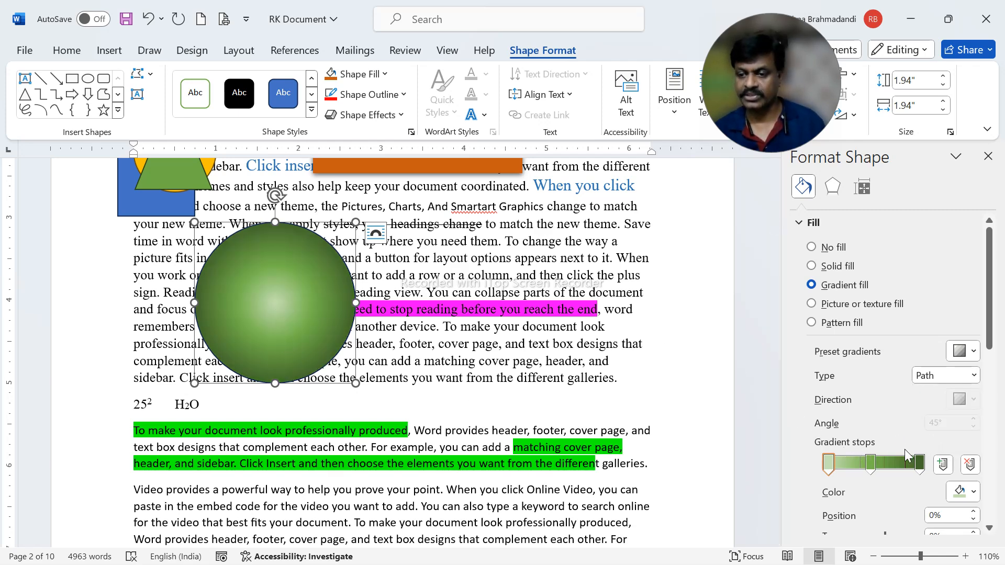
pyautogui.click(937, 370)
pyautogui.click(934, 391)
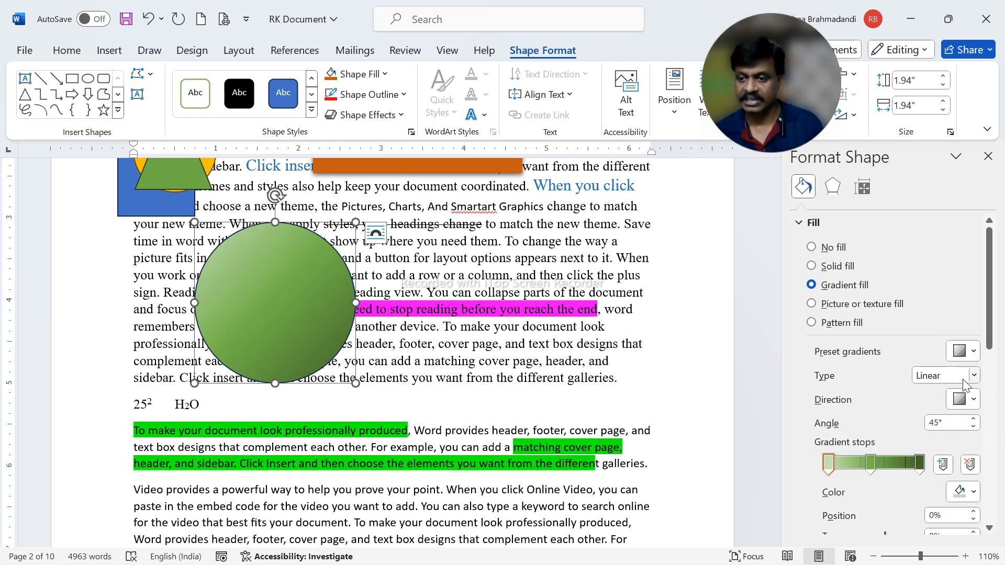
# - Try the 90° downward direction and the 180° leftward direction for the circle's linear gradient
pyautogui.click(969, 402)
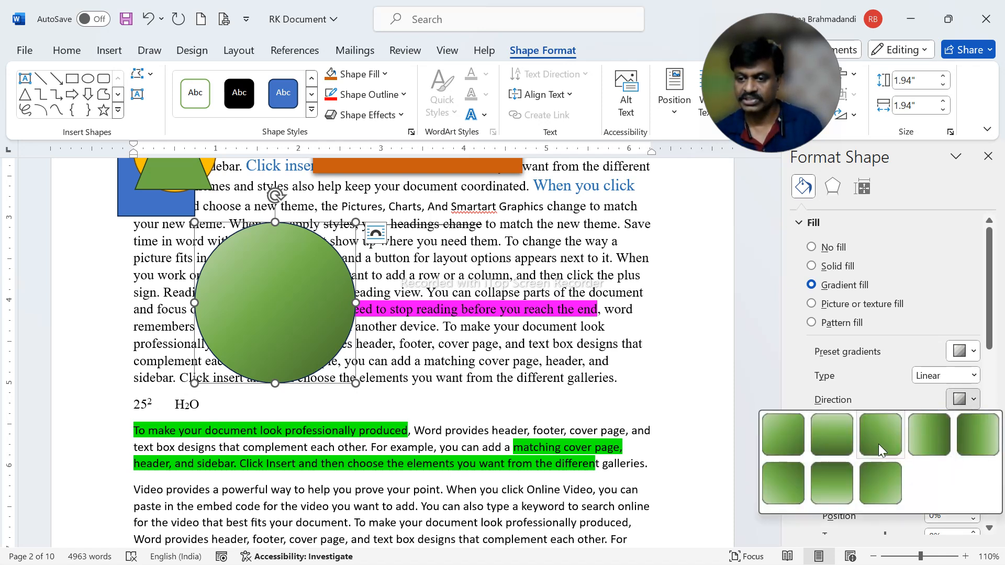
pyautogui.click(840, 438)
pyautogui.click(966, 401)
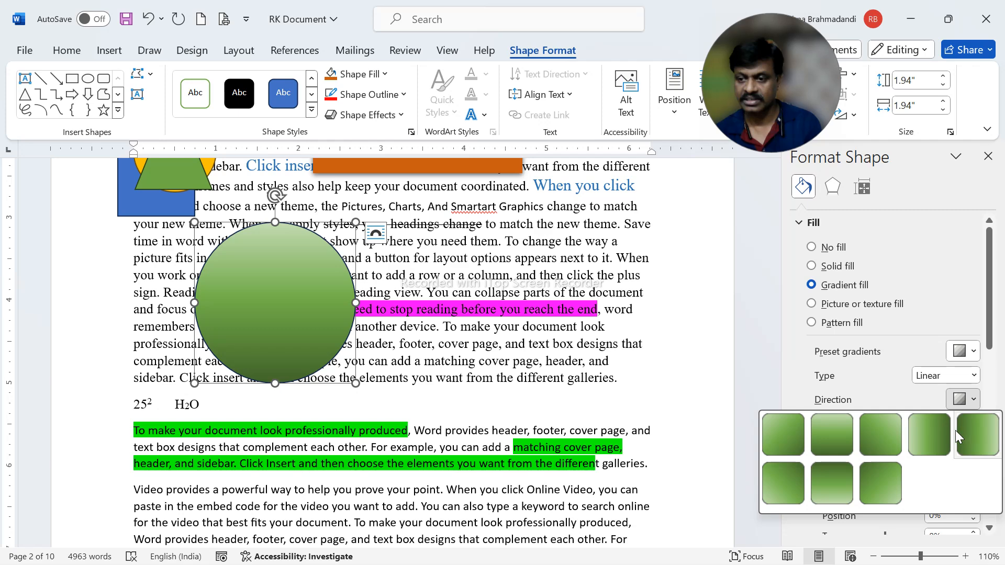
pyautogui.click(957, 431)
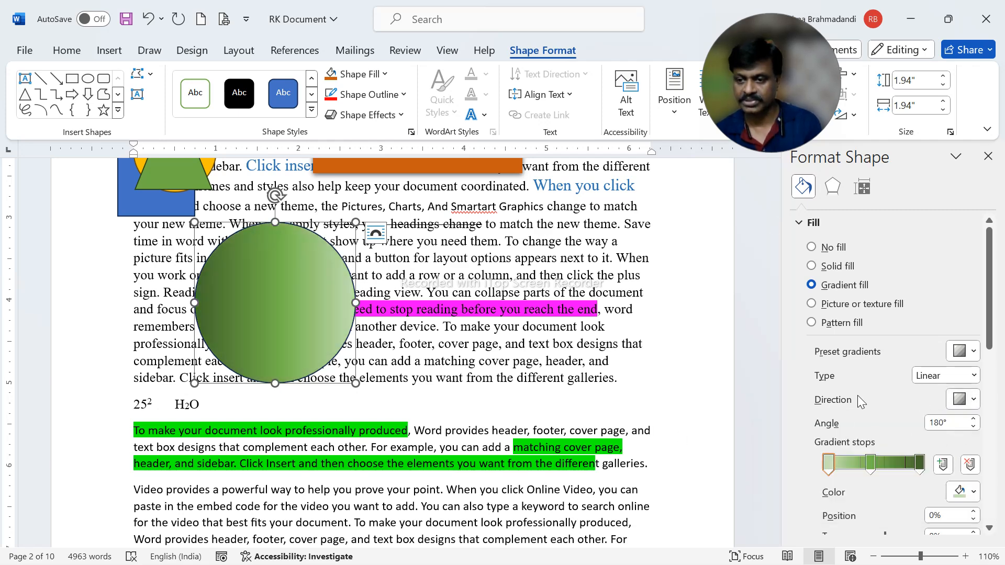
# - Try a Radial gradient on the circle with the direction spreading from the center
pyautogui.click(952, 379)
pyautogui.click(934, 406)
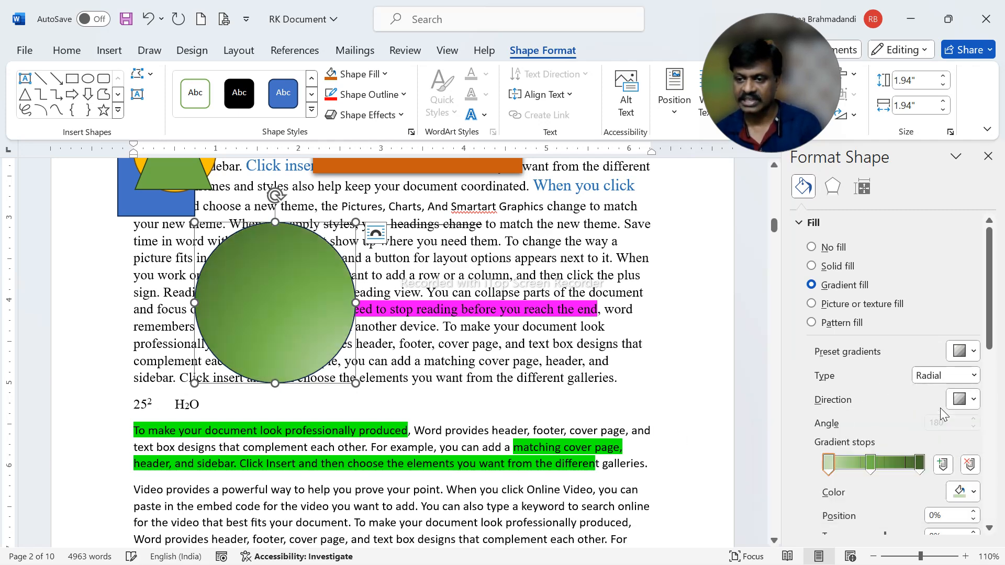
pyautogui.click(968, 406)
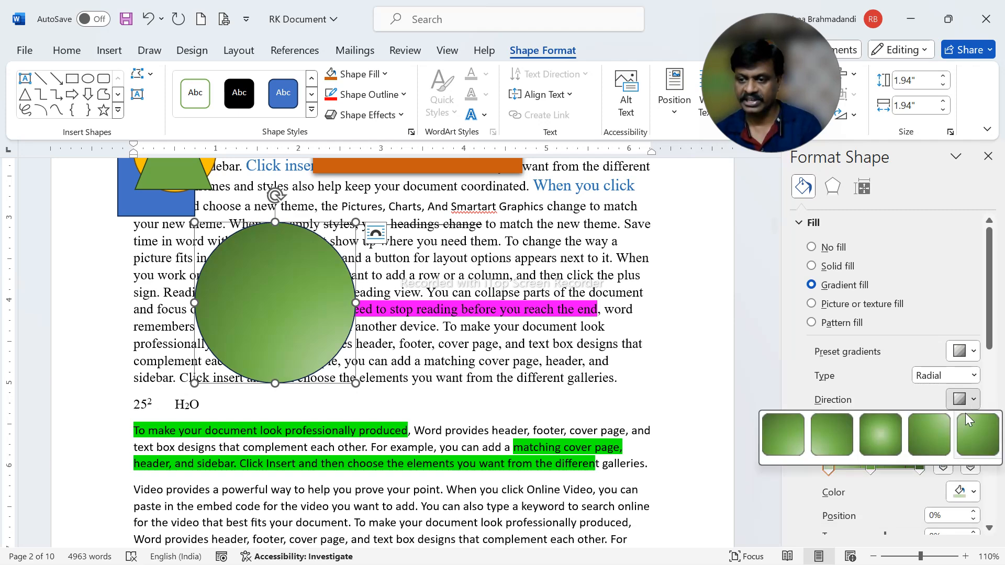
pyautogui.click(890, 433)
# - Set the circle's gradient type to Linear with an angle of 120°
pyautogui.click(974, 376)
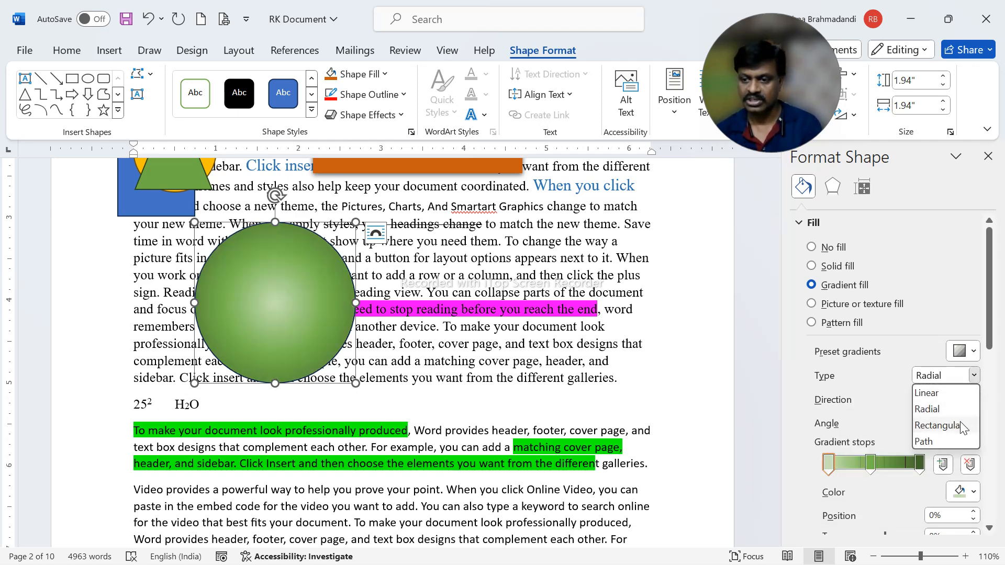
pyautogui.click(896, 385)
pyautogui.click(924, 378)
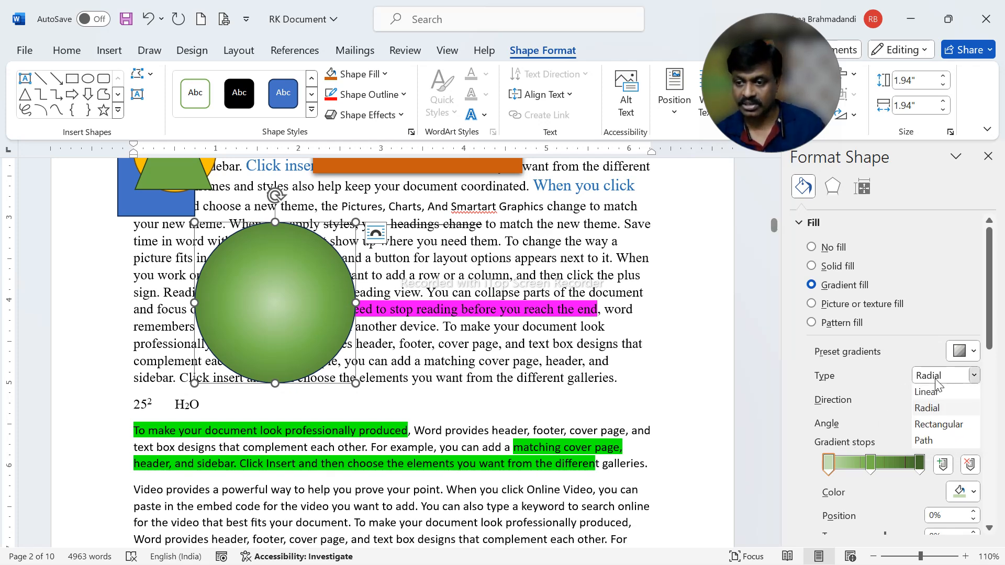
pyautogui.click(919, 389)
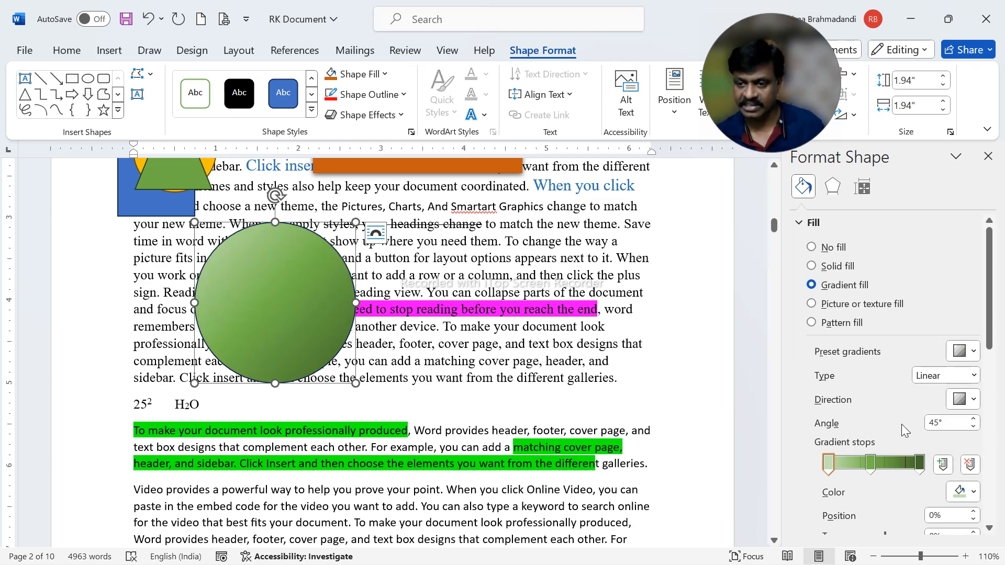
pyautogui.click(972, 420)
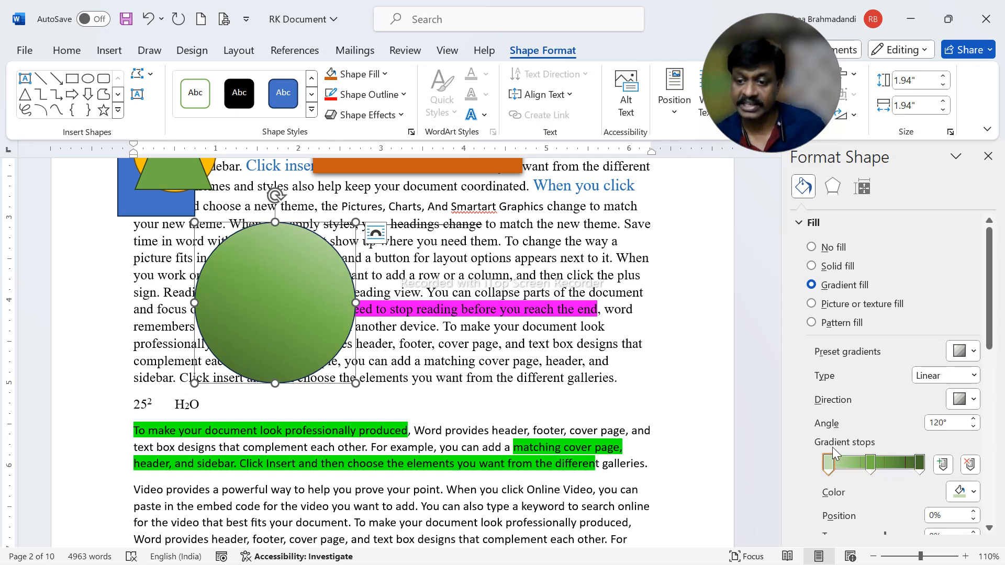
# - Change the color of the circle's first gradient stop, at 0%, to standard blue
pyautogui.scroll(-1, 880, 424)
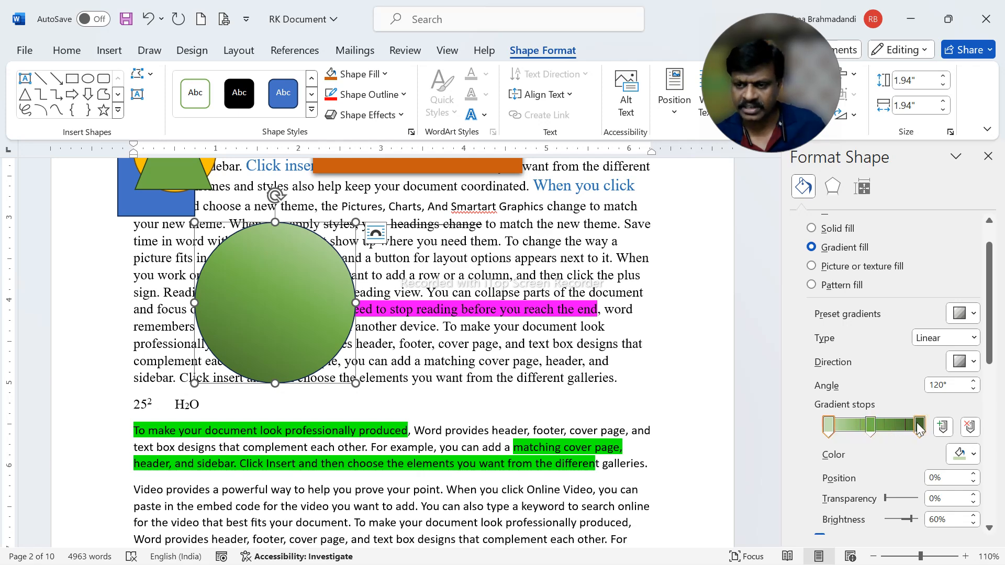
pyautogui.click(829, 427)
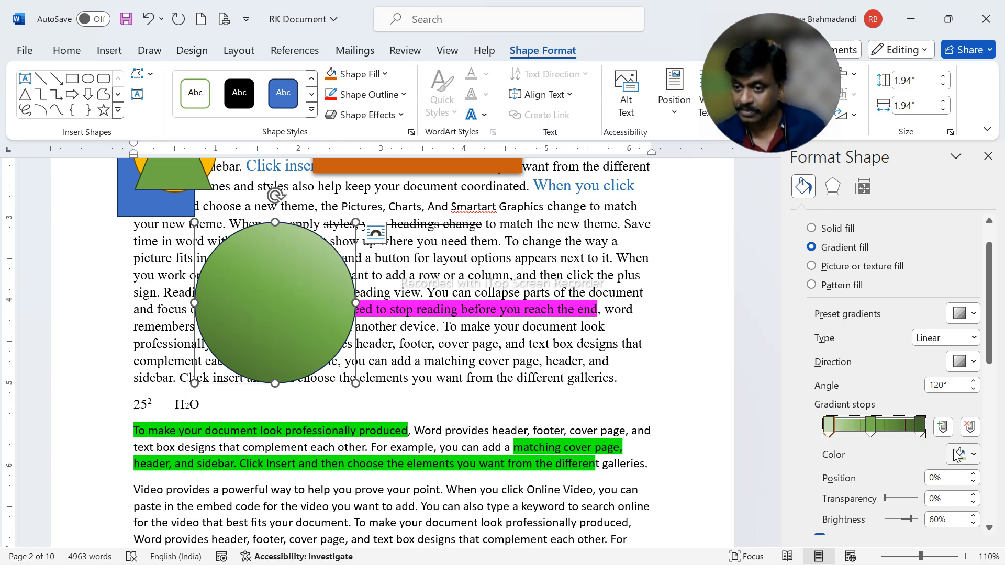
pyautogui.click(973, 455)
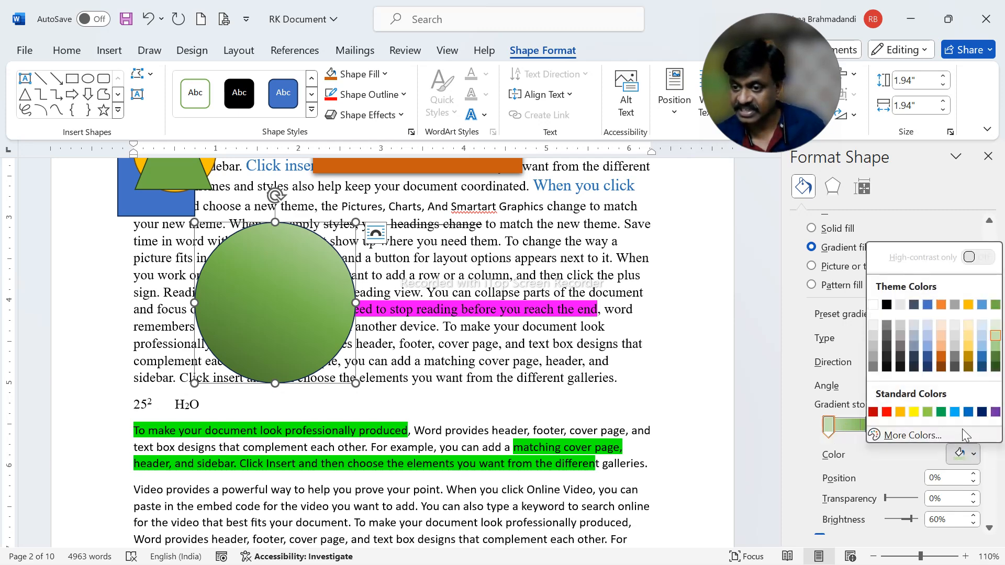
pyautogui.click(968, 413)
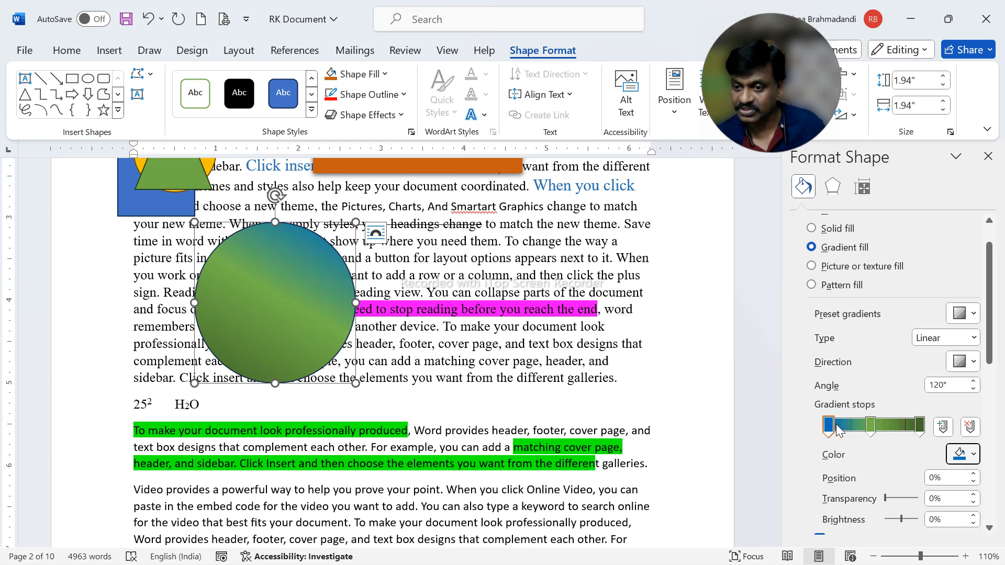
# - Color the middle gradient stop at 46% orange and the last stop at 100% purple
pyautogui.click(870, 425)
pyautogui.click(959, 453)
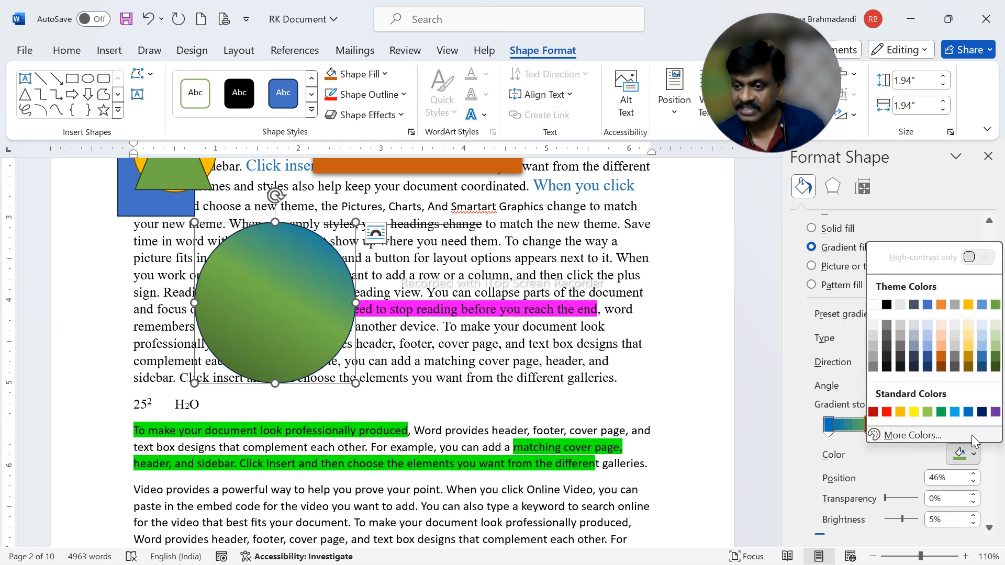
pyautogui.click(901, 413)
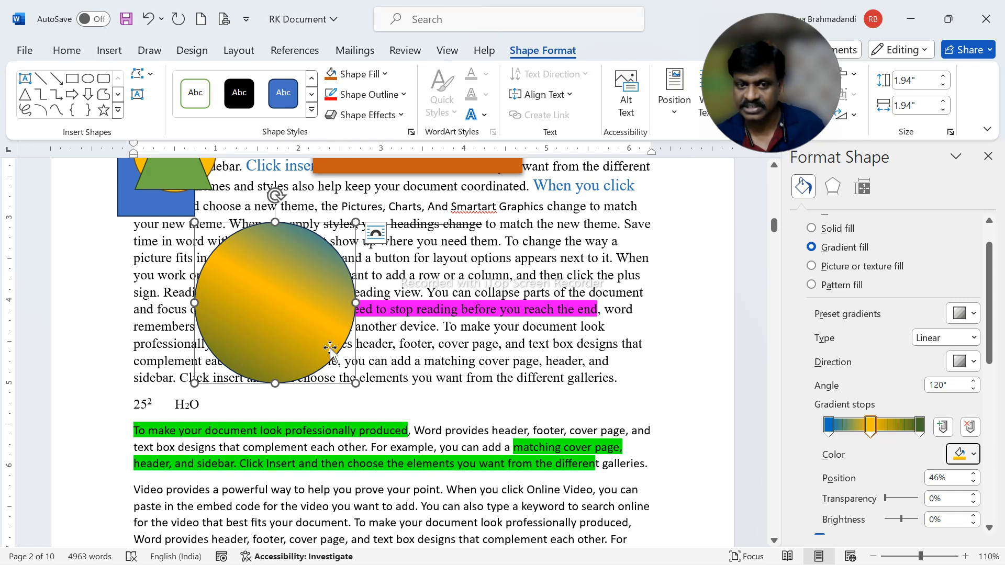
pyautogui.click(920, 429)
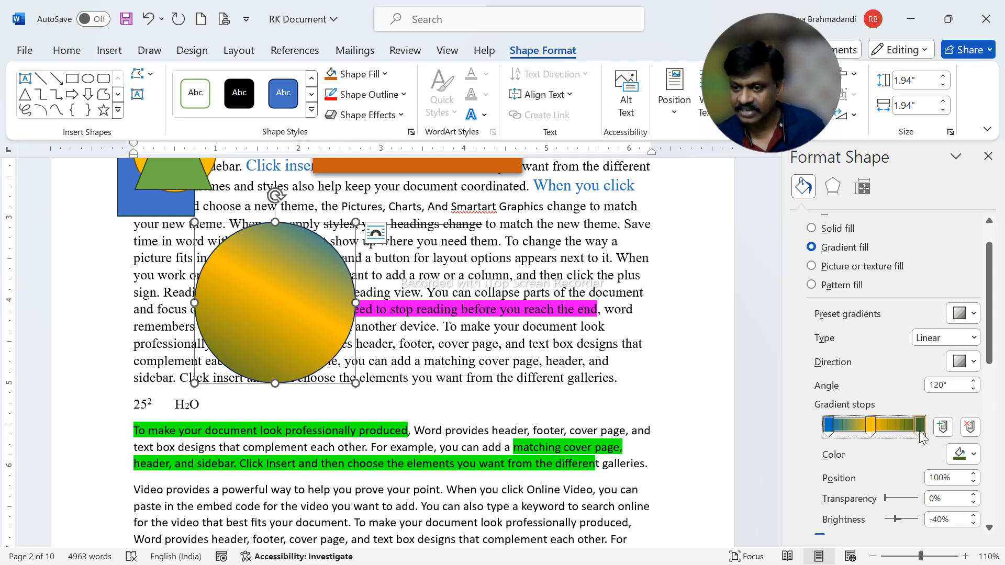
pyautogui.click(973, 454)
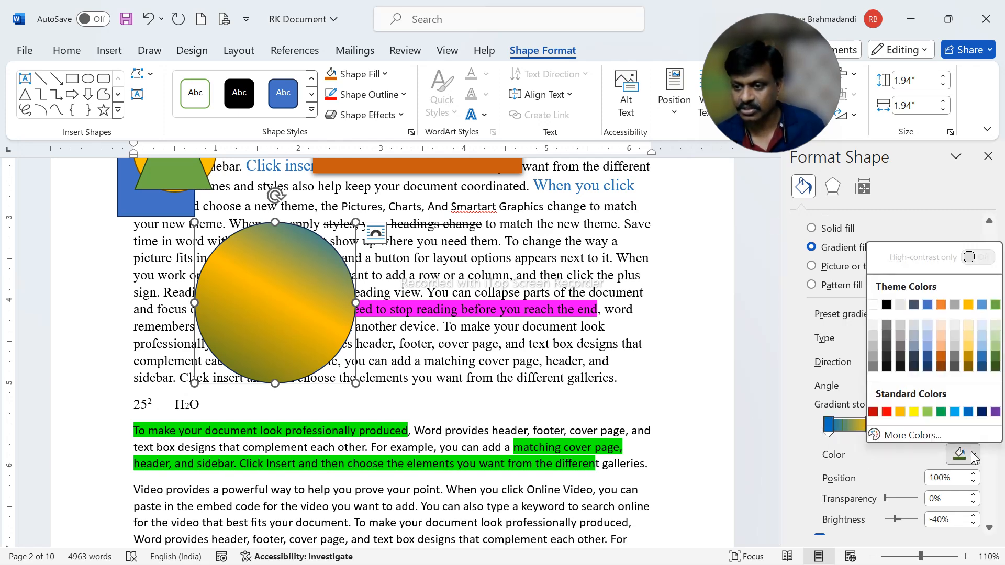
pyautogui.click(995, 412)
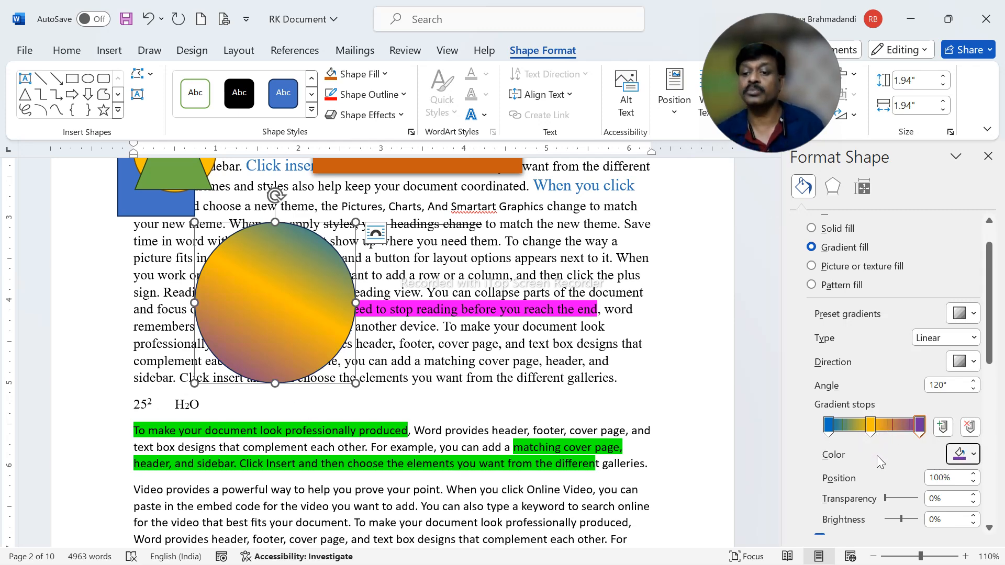
# - Add a yellow gradient stop at 67% and move the orange stop to 32%
pyautogui.click(889, 427)
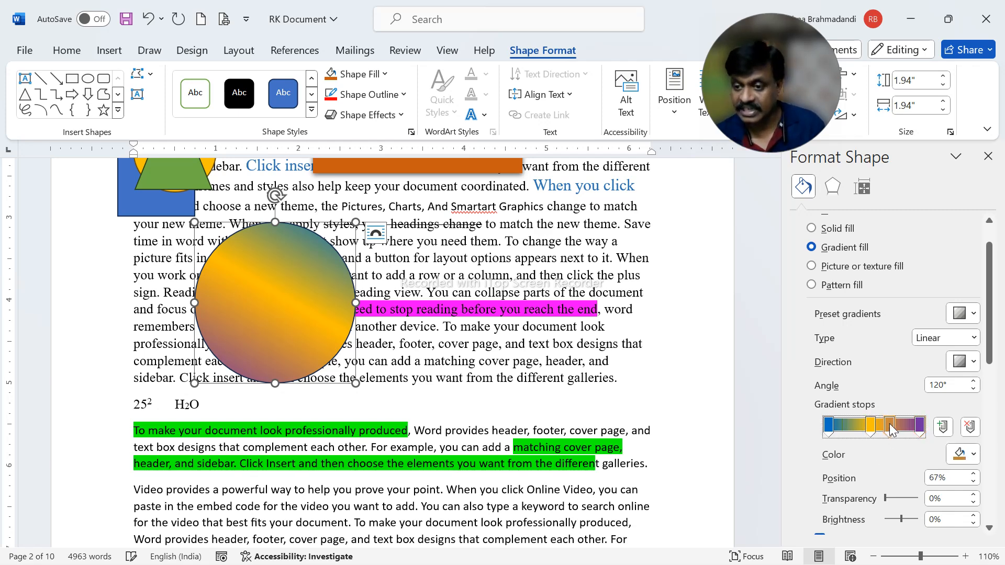
pyautogui.moveTo(874, 433); pyautogui.dragTo(860, 434)
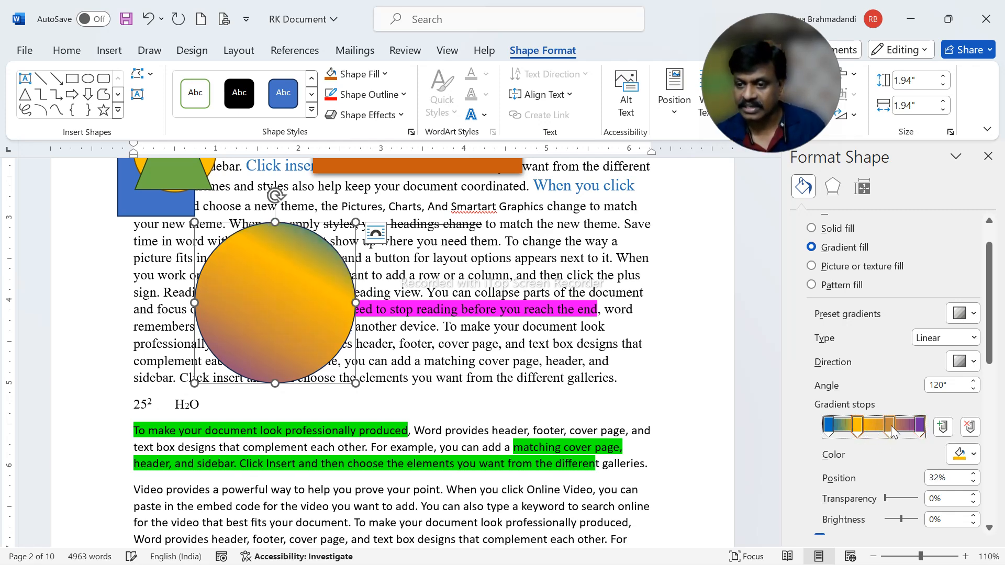
pyautogui.click(963, 454)
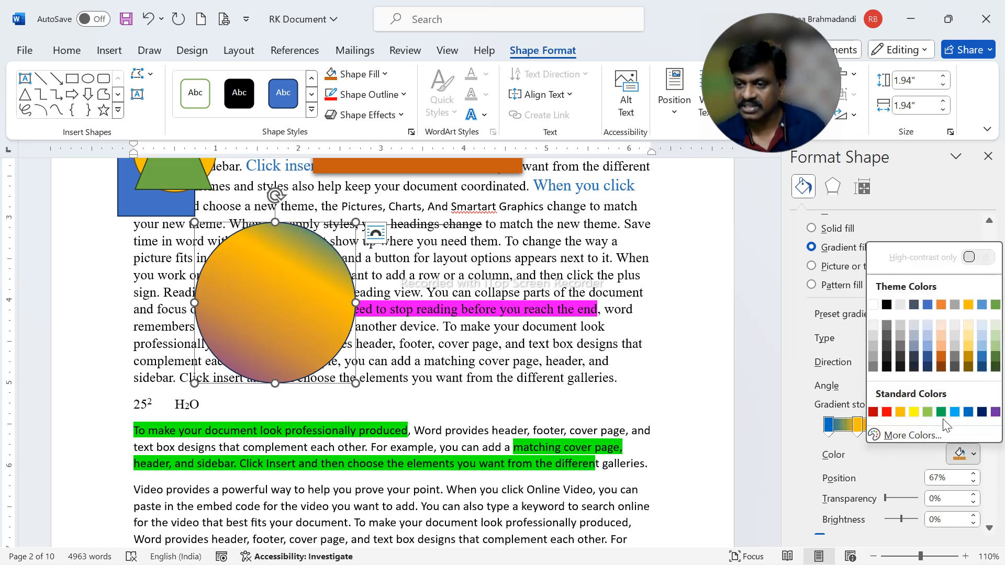
pyautogui.click(913, 412)
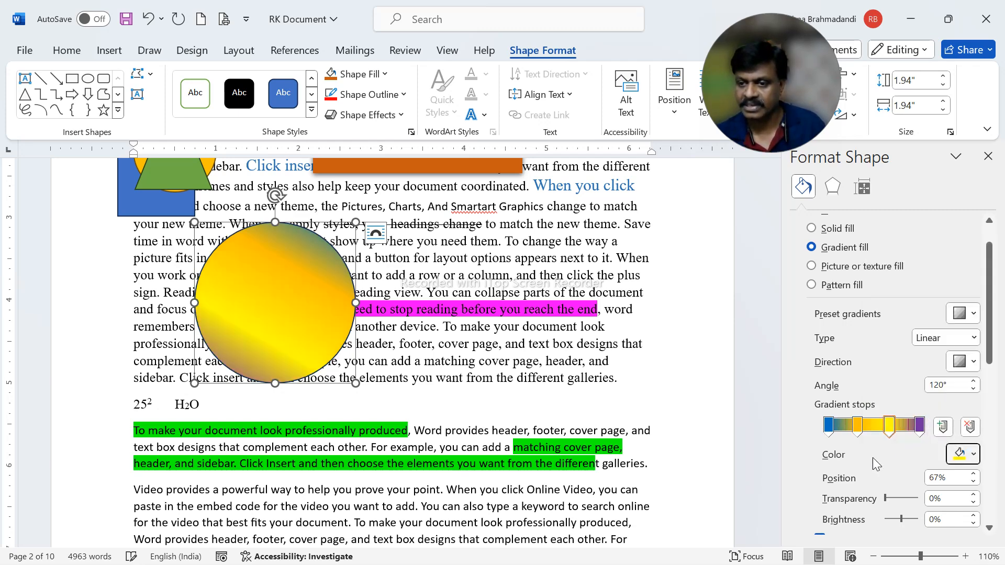
# - Change the circle's gradient type to Radial with the direction radiating from the center
pyautogui.click(974, 338)
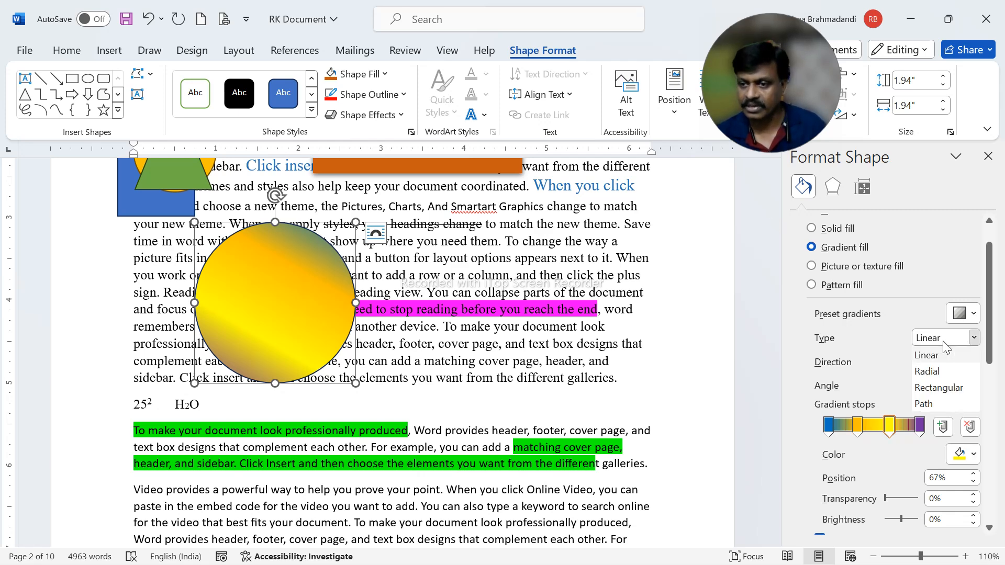
pyautogui.click(937, 371)
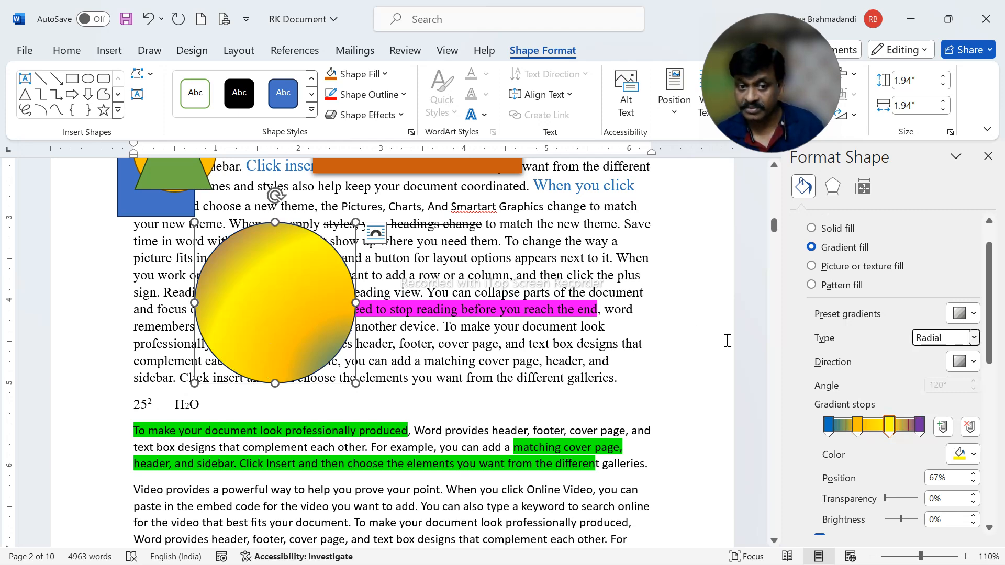
pyautogui.click(974, 363)
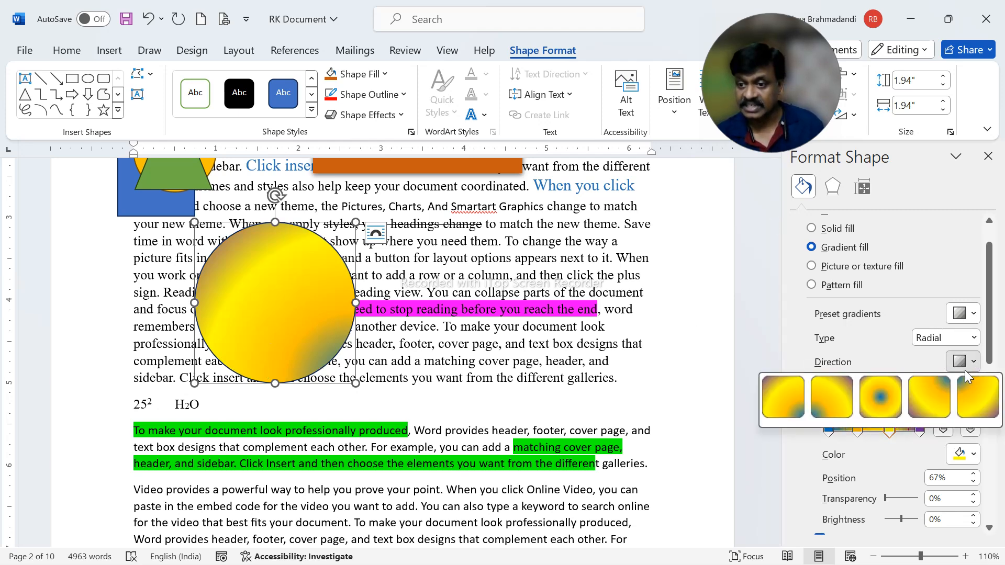
pyautogui.click(890, 398)
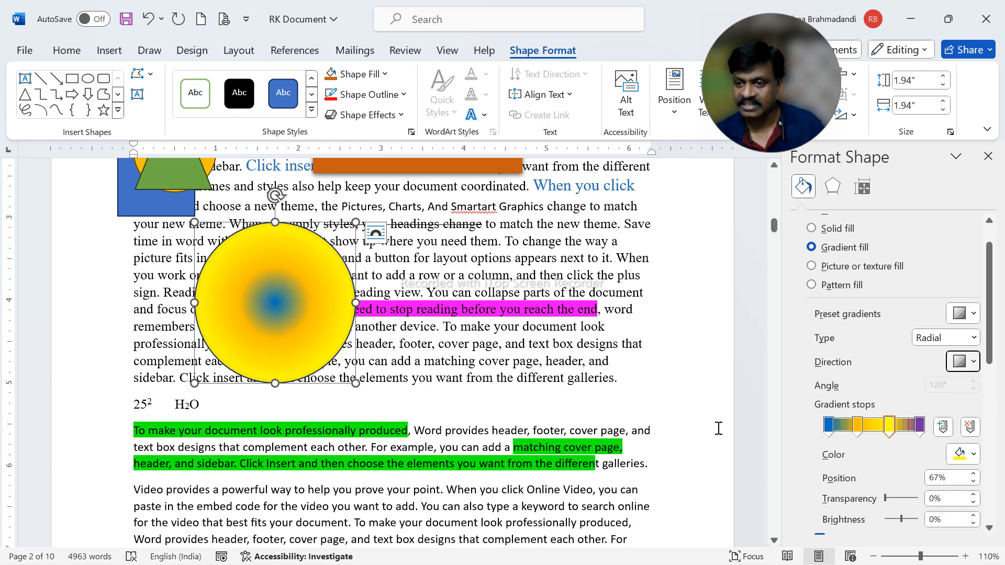
# - Change the color of the circle's last gradient stop, at 100%, to standard yellow
pyautogui.click(921, 425)
pyautogui.click(968, 454)
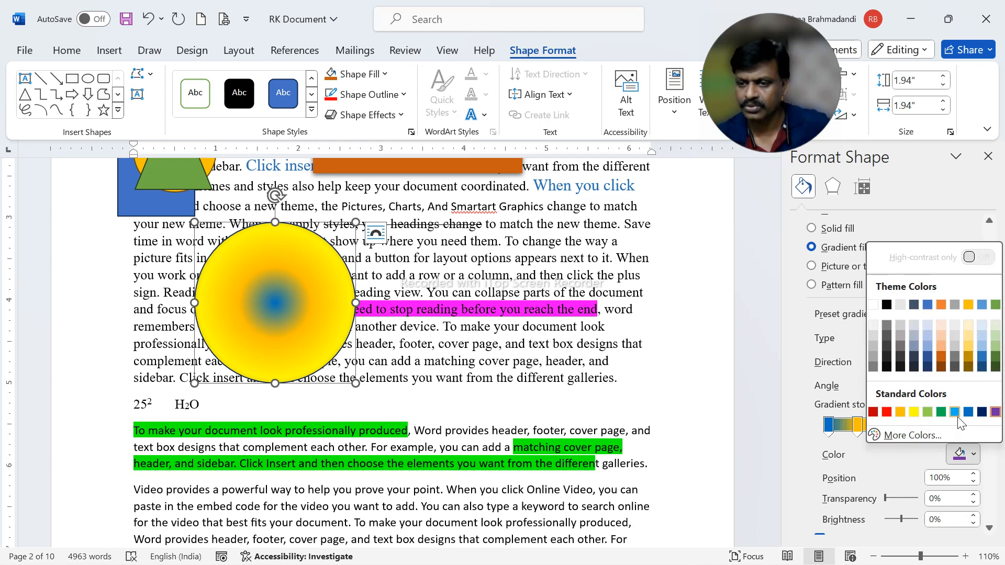
pyautogui.click(955, 413)
pyautogui.click(975, 456)
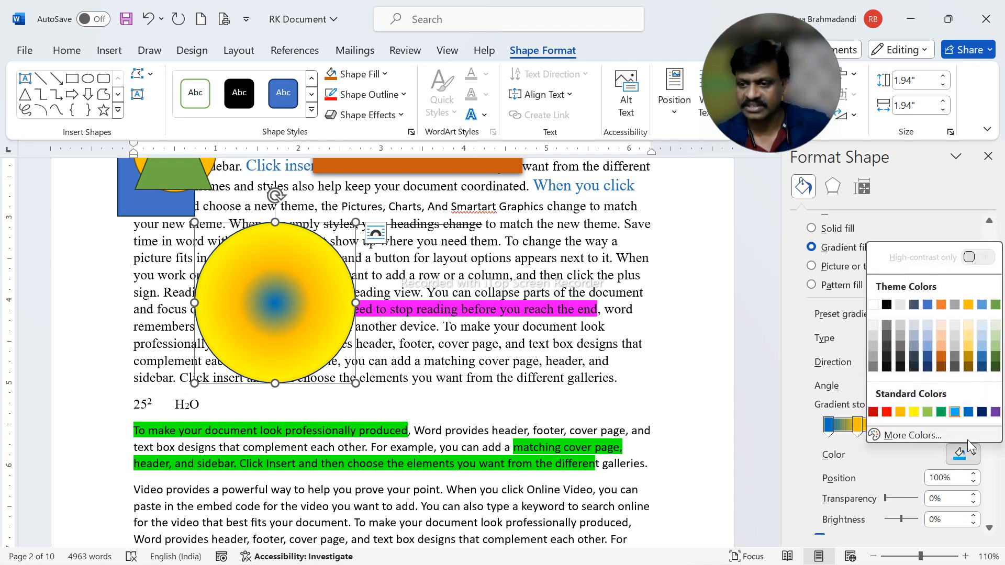
pyautogui.click(914, 412)
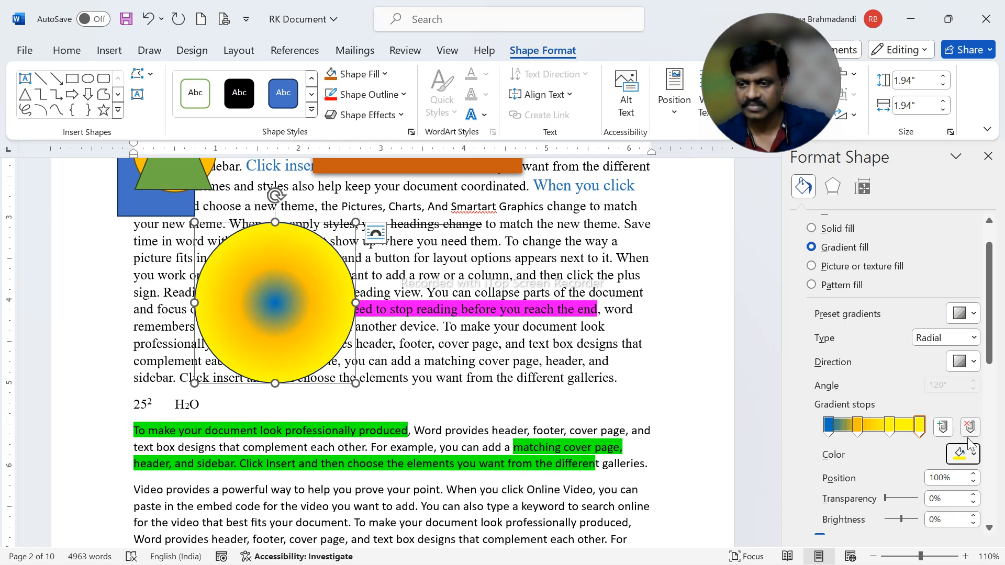
# - Change the color of the circle's first gradient stop, at 0%, to standard red
pyautogui.click(829, 426)
pyautogui.click(974, 454)
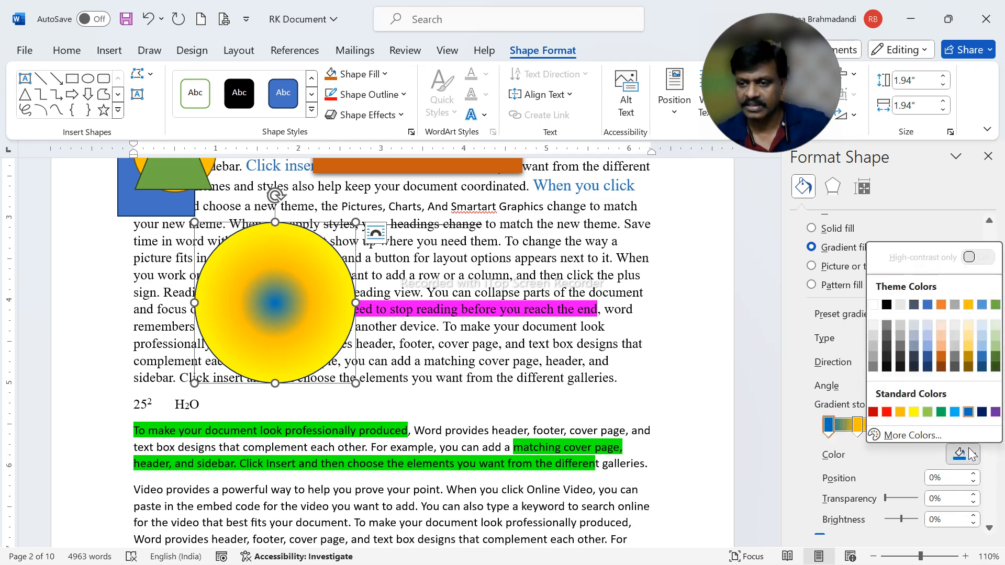
pyautogui.click(887, 412)
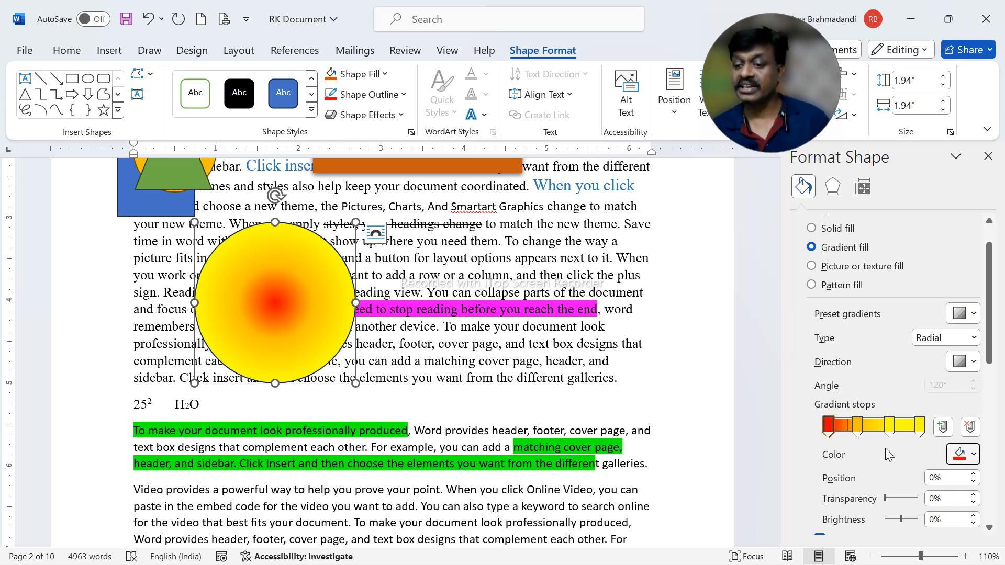
# - Color the circle's solid outline standard red and set its width to 3.5 pt
pyautogui.scroll(-4, 884, 448)
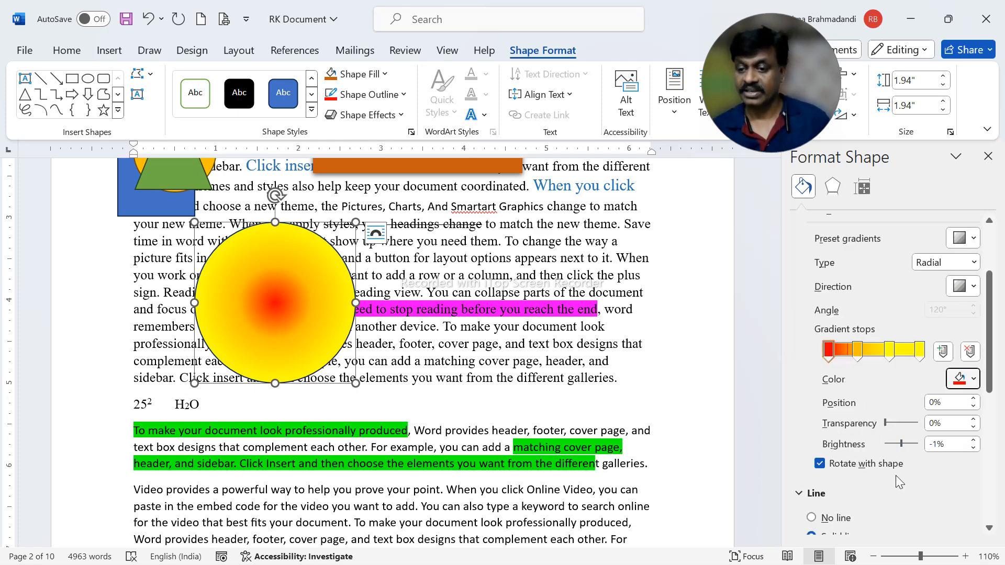
pyautogui.scroll(-12, 896, 474)
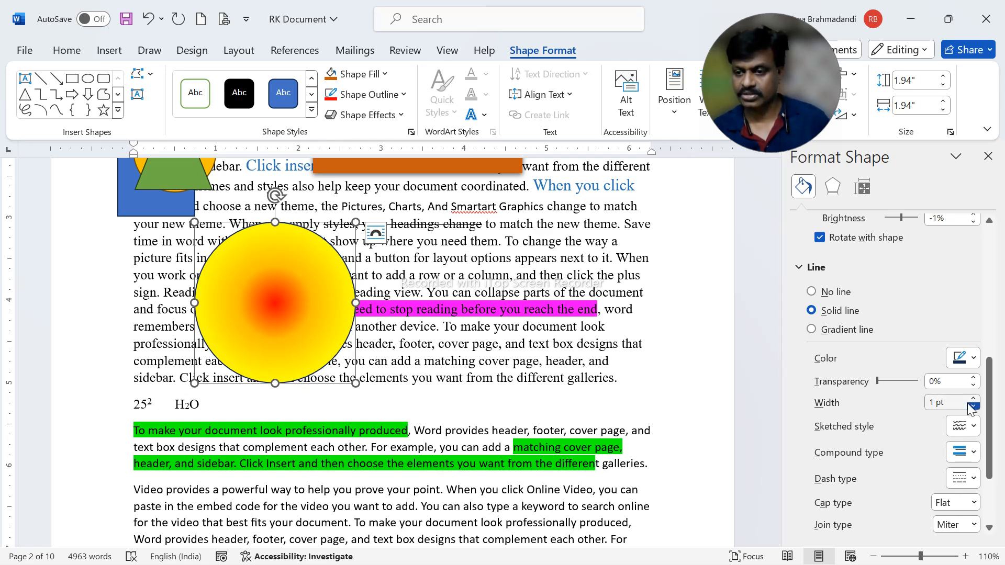
pyautogui.click(972, 364)
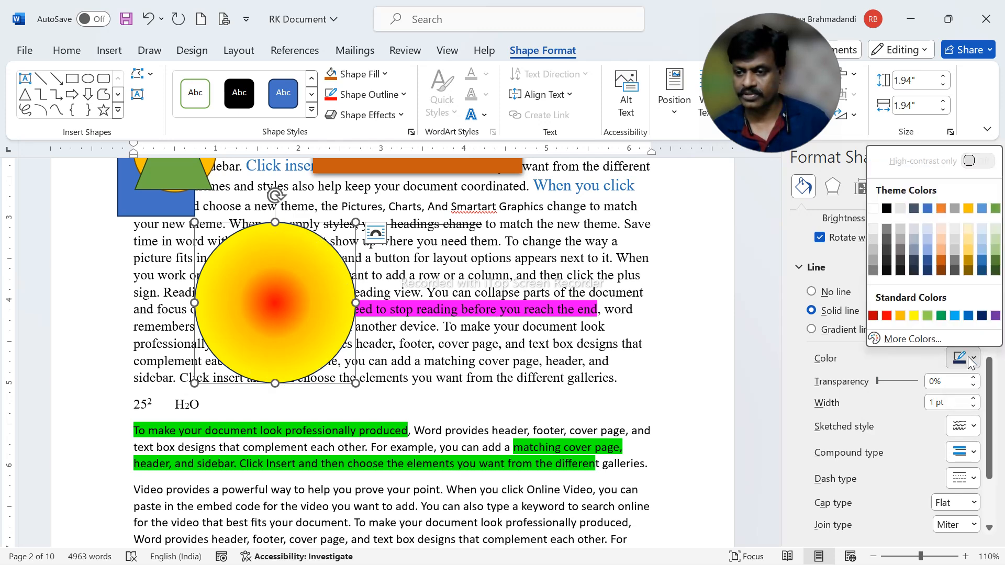
pyautogui.click(886, 315)
pyautogui.click(973, 398)
pyautogui.click(973, 398)
pyautogui.click(973, 398)
pyautogui.click(974, 399)
pyautogui.click(973, 398)
pyautogui.click(974, 398)
pyautogui.click(973, 399)
pyautogui.click(974, 399)
pyautogui.click(974, 398)
pyautogui.click(973, 398)
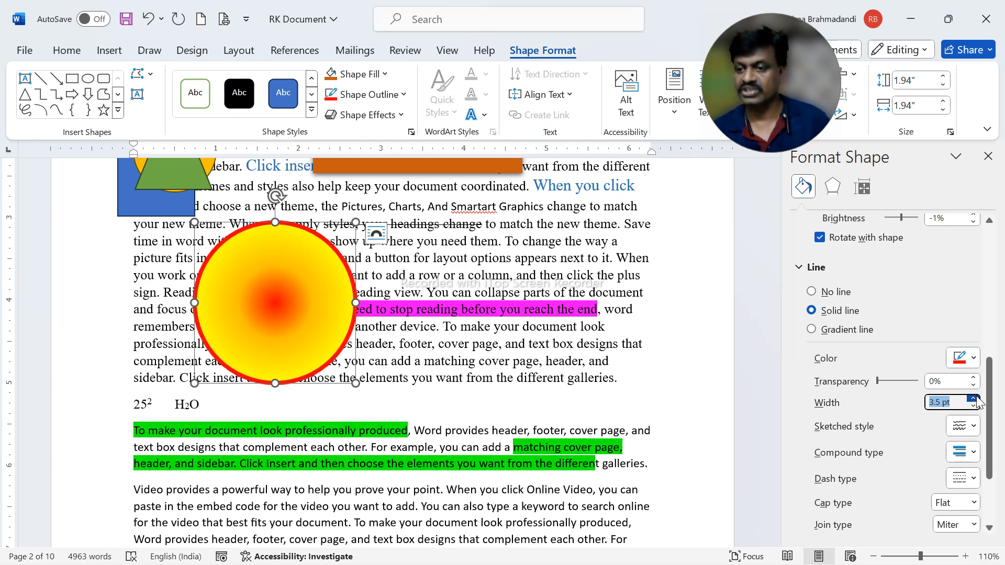
# - Try a curved sketched style on the circle's outline, and return it to the plain straight style
pyautogui.click(974, 427)
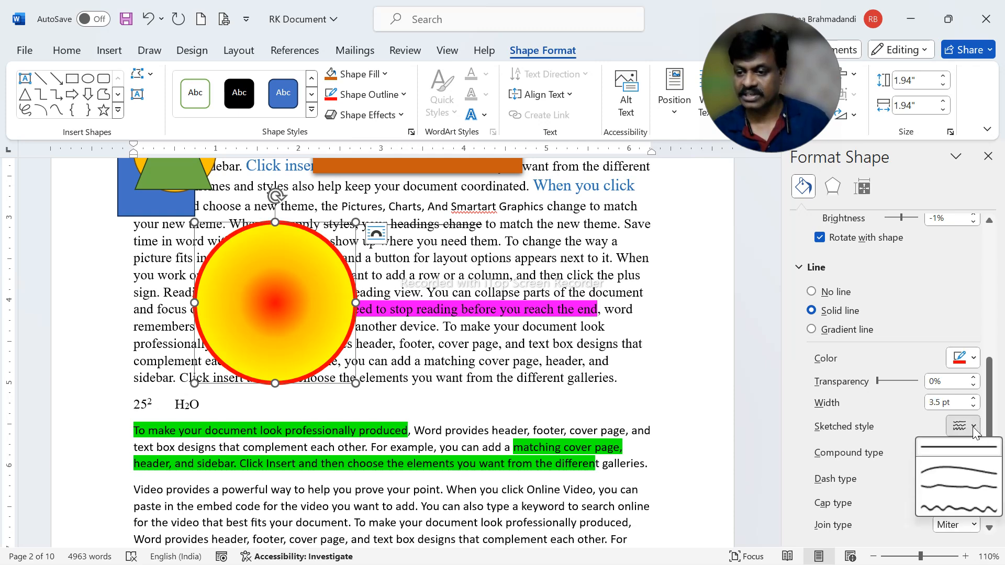
pyautogui.click(967, 454)
pyautogui.click(972, 428)
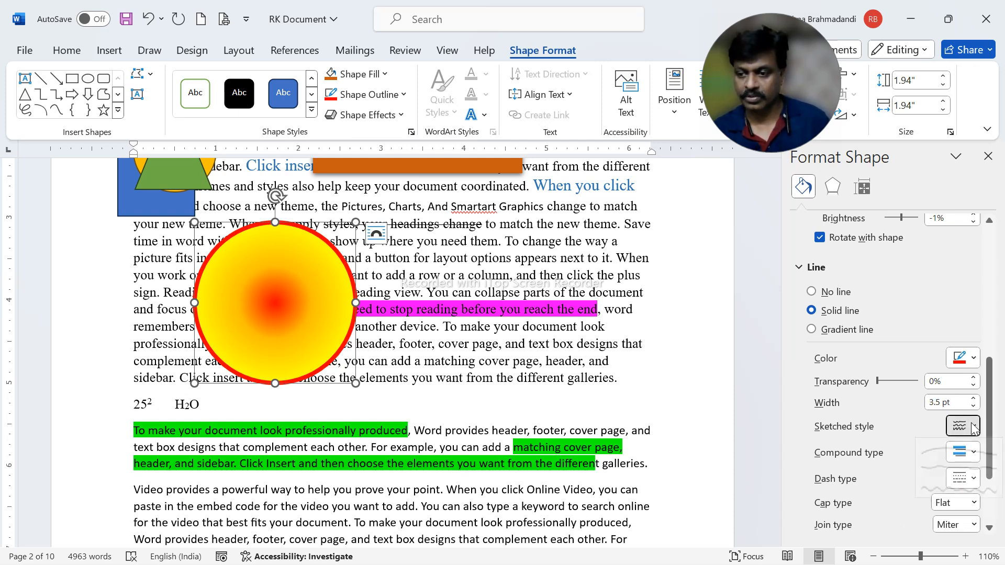
pyautogui.click(974, 464)
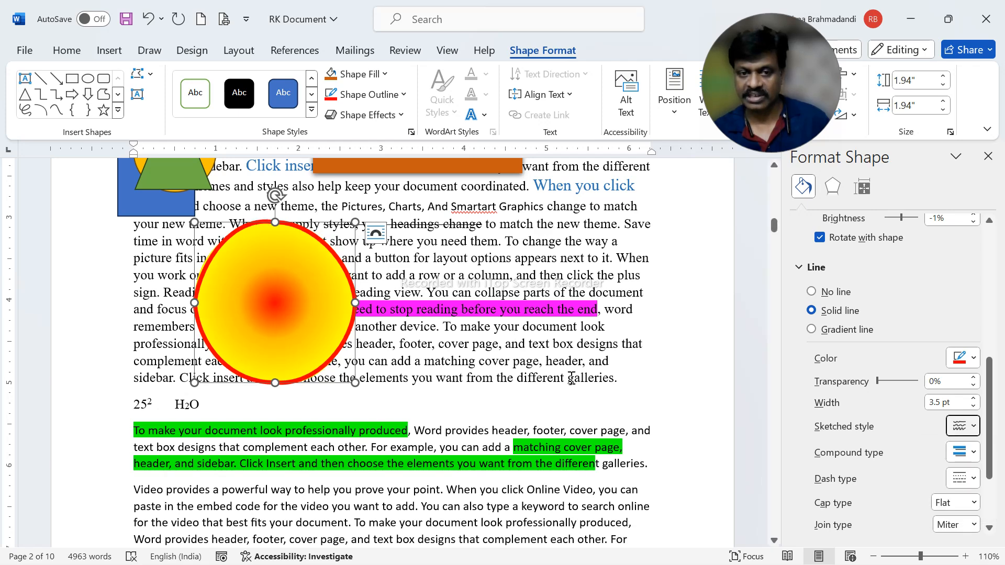
pyautogui.click(960, 420)
pyautogui.click(954, 446)
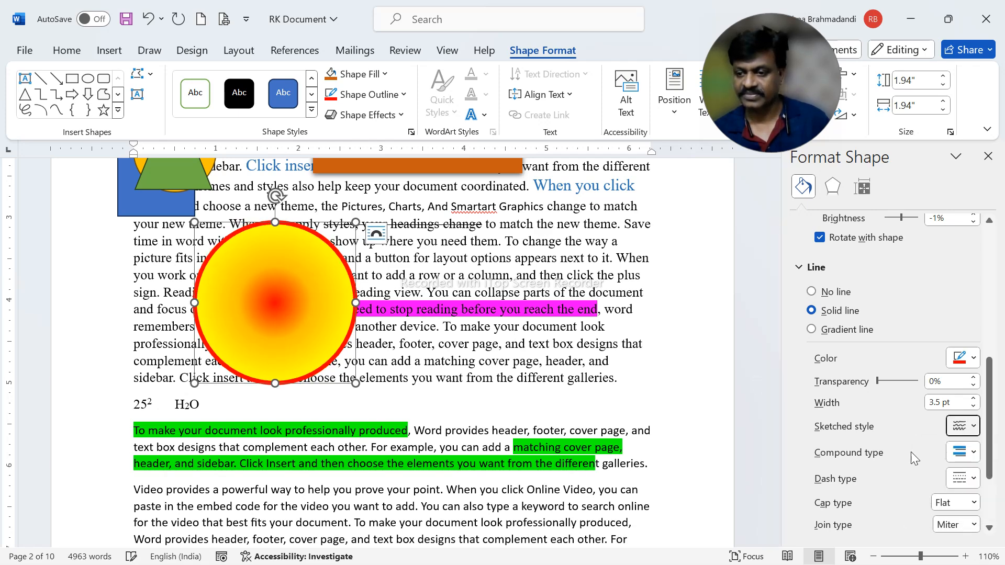
# - Set the compound type of the circle's outline to a double line
pyautogui.click(962, 454)
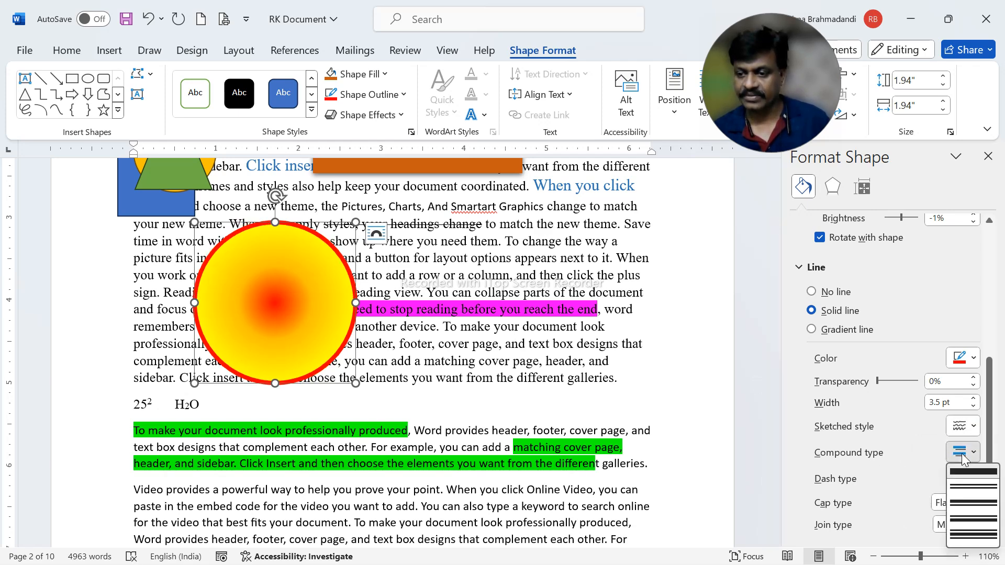
pyautogui.click(966, 487)
pyautogui.scroll(-3, 962, 486)
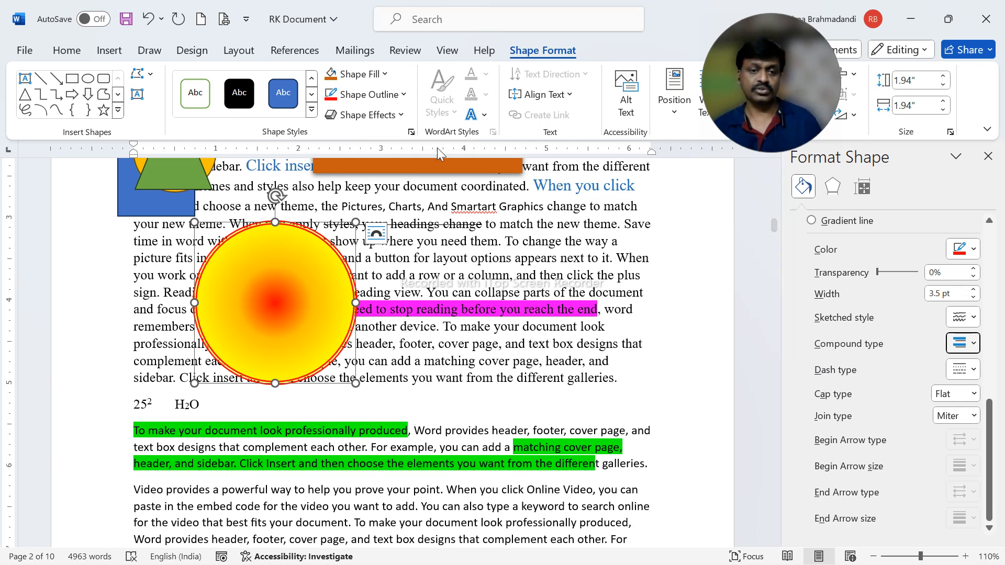
# - Select the green triangle stacked over the orange circle and blue square below the Online video heading
pyautogui.scroll(3, 303, 312)
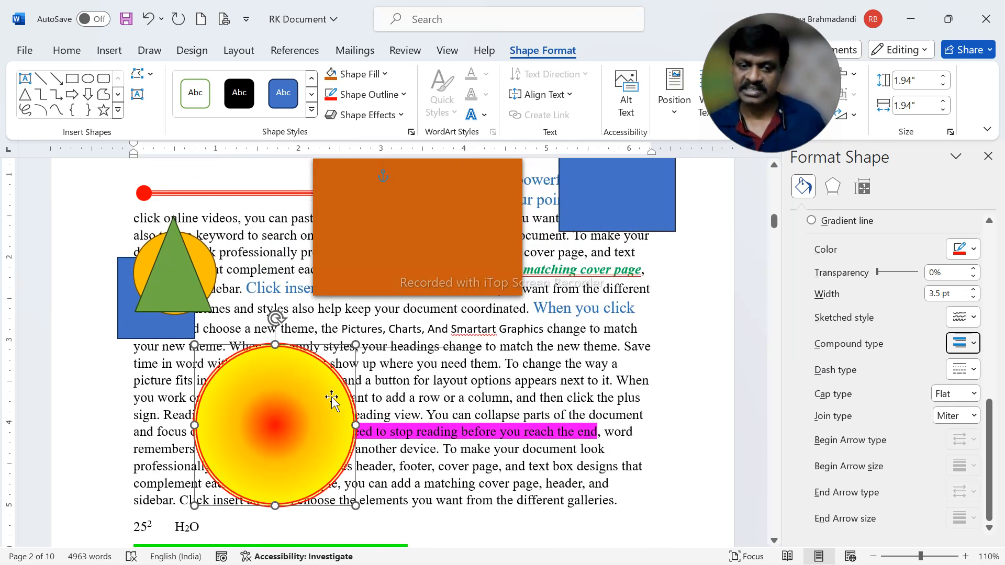
pyautogui.scroll(3, 331, 400)
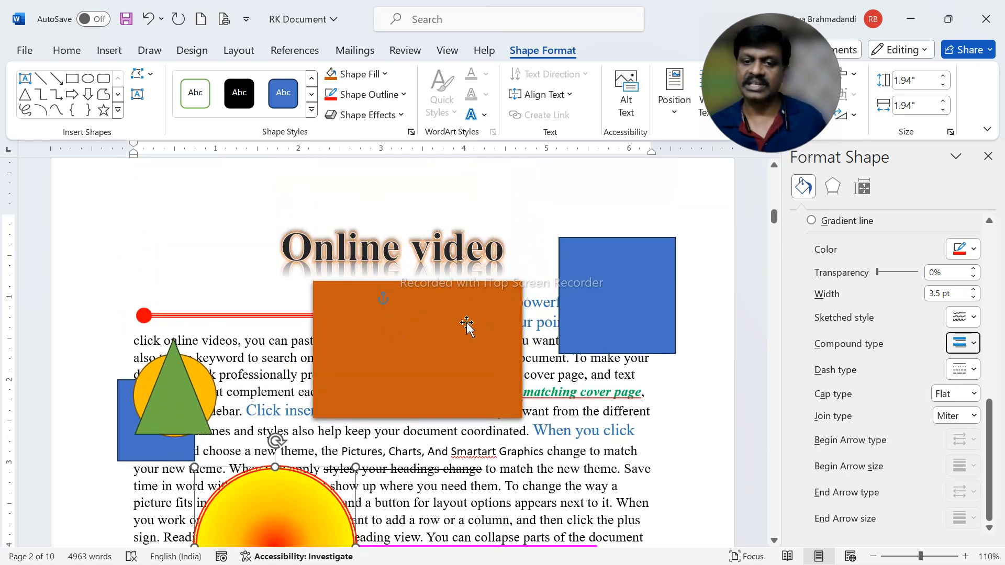
pyautogui.click(466, 323)
pyautogui.click(651, 293)
pyautogui.click(184, 386)
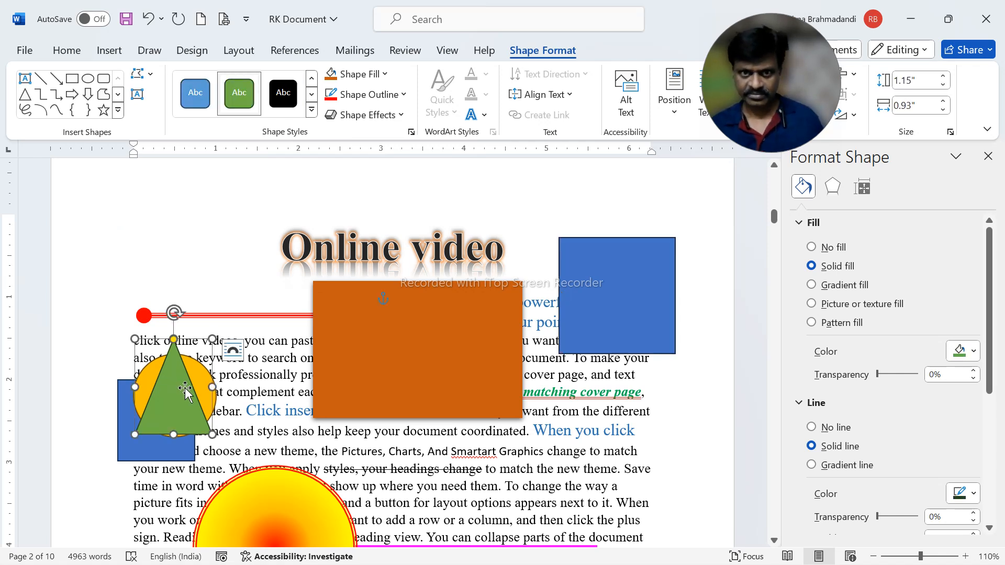
pyautogui.moveTo(792, 130); pyautogui.dragTo(882, 276)
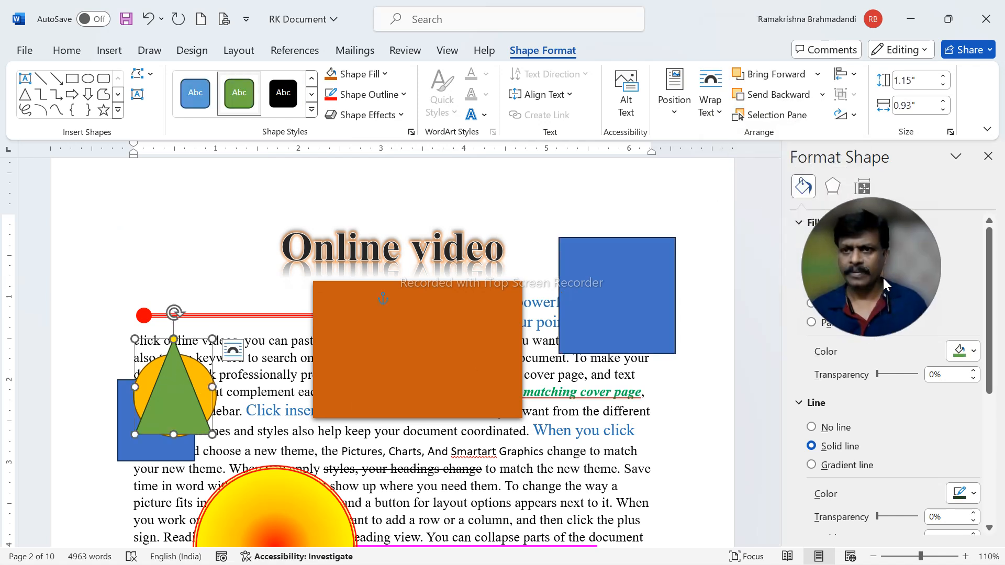